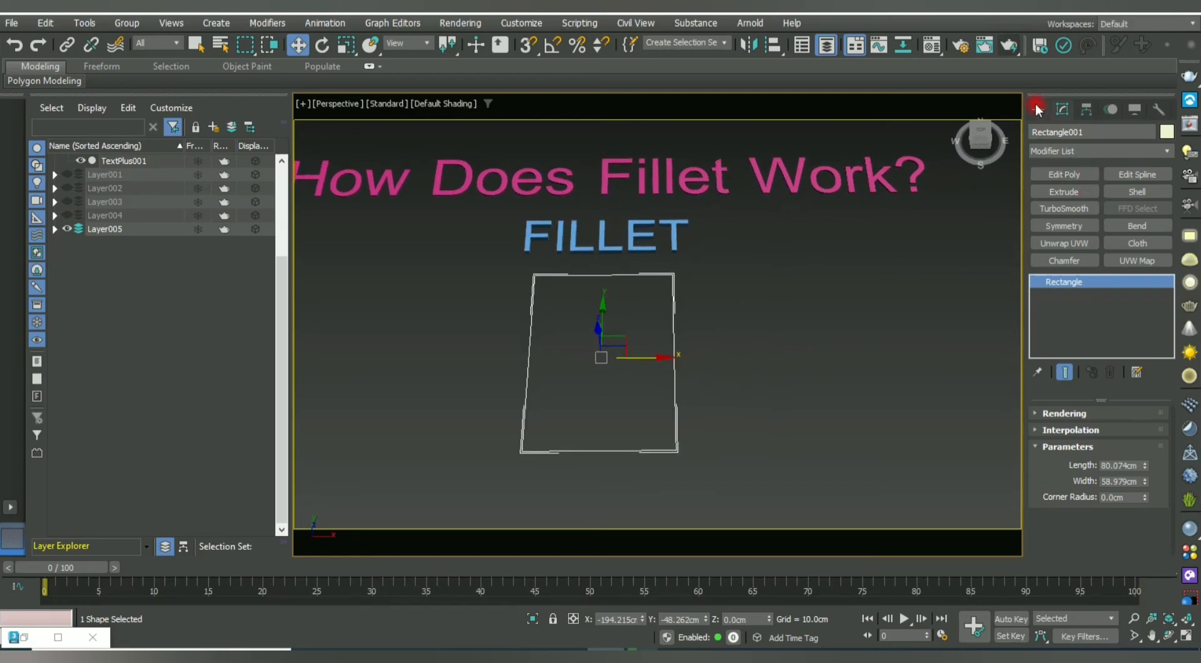
Draw a new rectangle spline to the right of the existing one under FILLET.
click(1037, 109)
click(1130, 229)
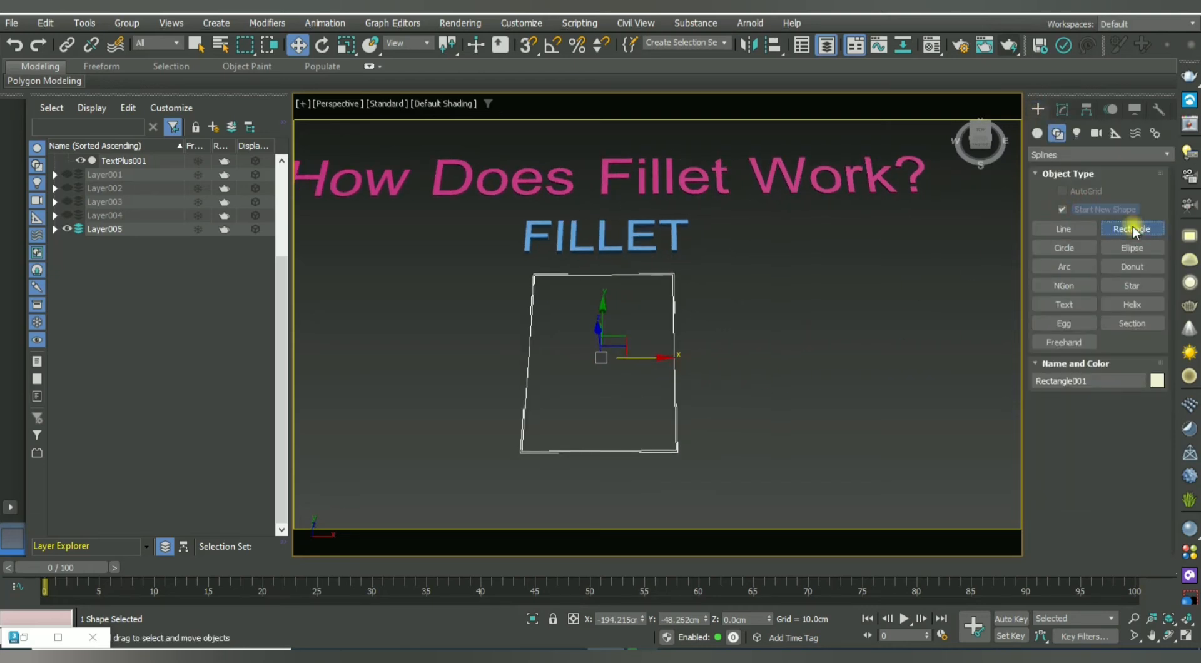
drag(701, 279, 858, 456)
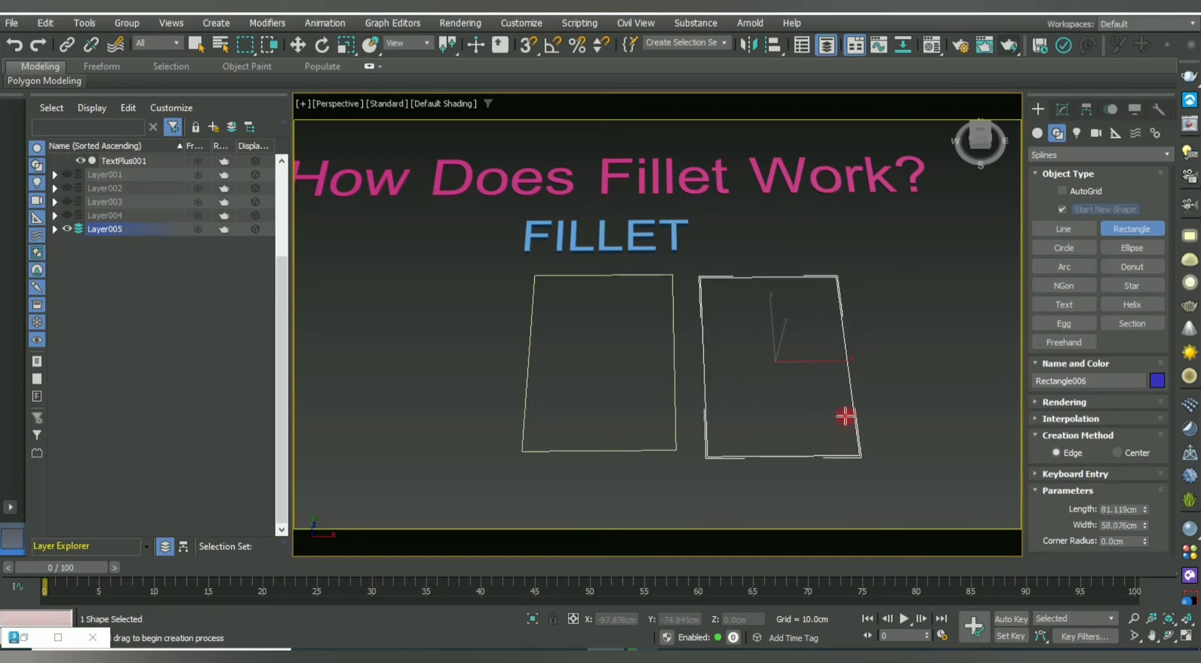
right_click(846, 413)
Delete the original rectangle, Rectangle001, from beneath FILLET.
click(640, 474)
click(661, 451)
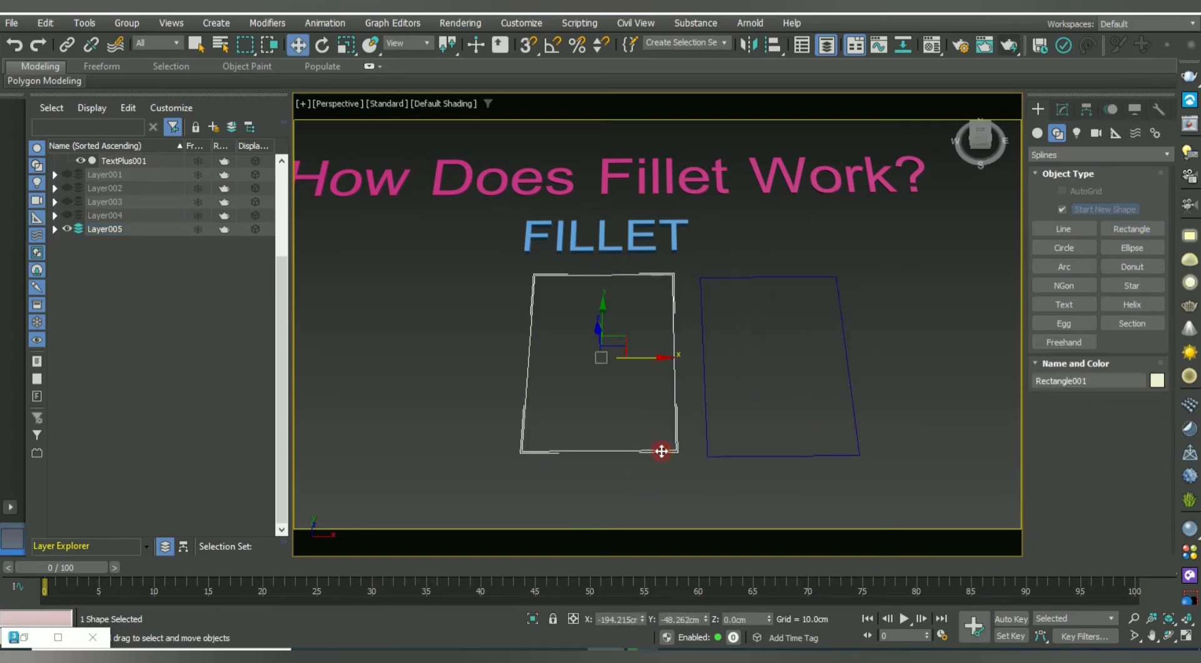
key(Delete)
Move Rectangle006 left into the original's spot under FILLET and frame it in view.
click(858, 377)
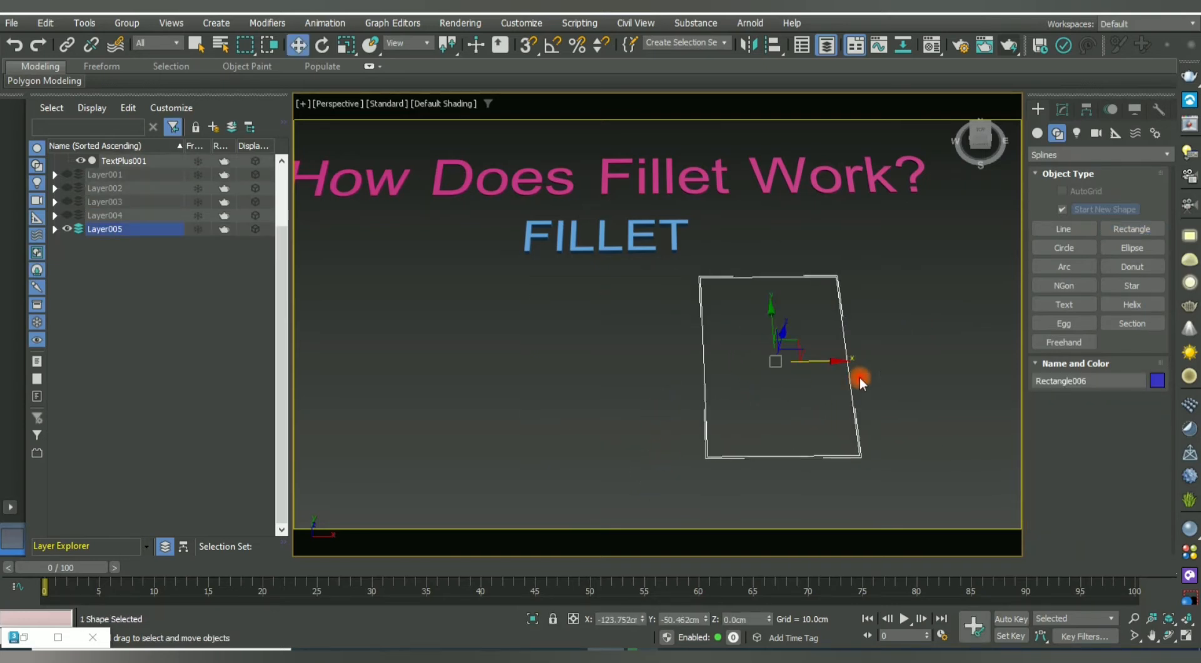
drag(826, 365, 627, 355)
alt+middle_drag(626, 355, 651, 355)
middle_drag(651, 355, 731, 310)
scroll(629, 268, up, 3)
mouse_move(630, 269)
middle_down()
mouse_move(603, 263)
mouse_move(597, 332)
mouse_move(598, 306)
mouse_move(608, 317)
mouse_move(572, 320)
mouse_move(578, 296)
mouse_move(611, 303)
mouse_move(619, 318)
mouse_move(633, 287)
middle_up()
scroll(598, 305, down, 4)
scroll(578, 296, up, 3)
scroll(620, 319, up, 2)
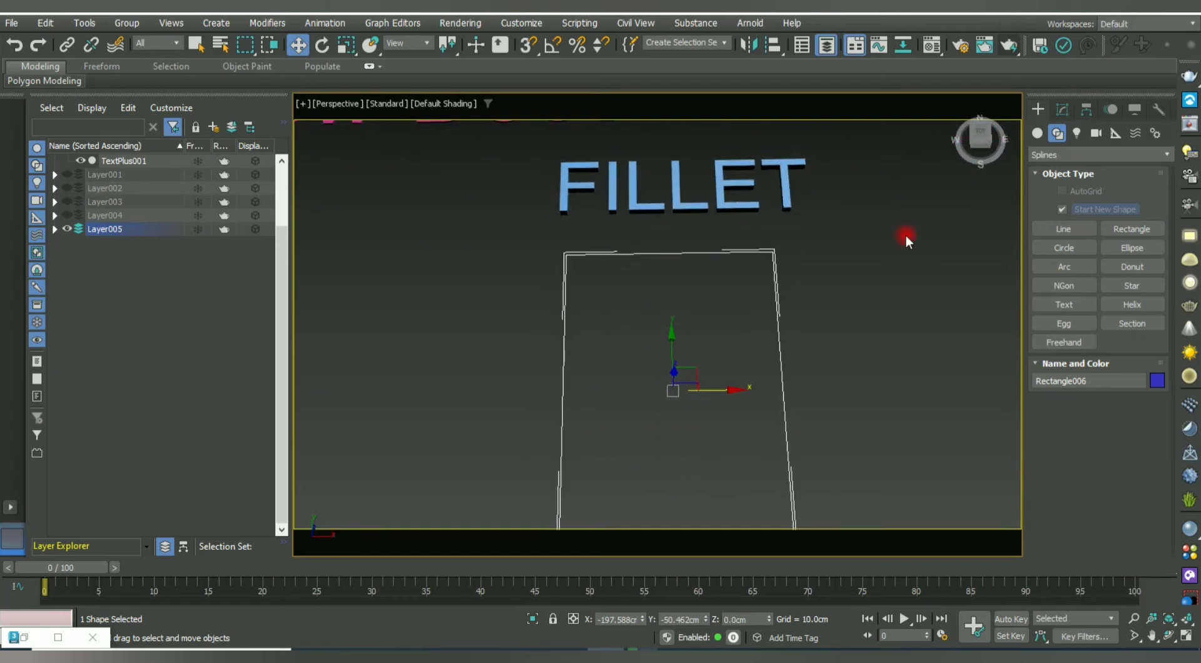
Add an Edit Spline modifier to Rectangle006, then convert it to an Editable Spline.
click(1063, 109)
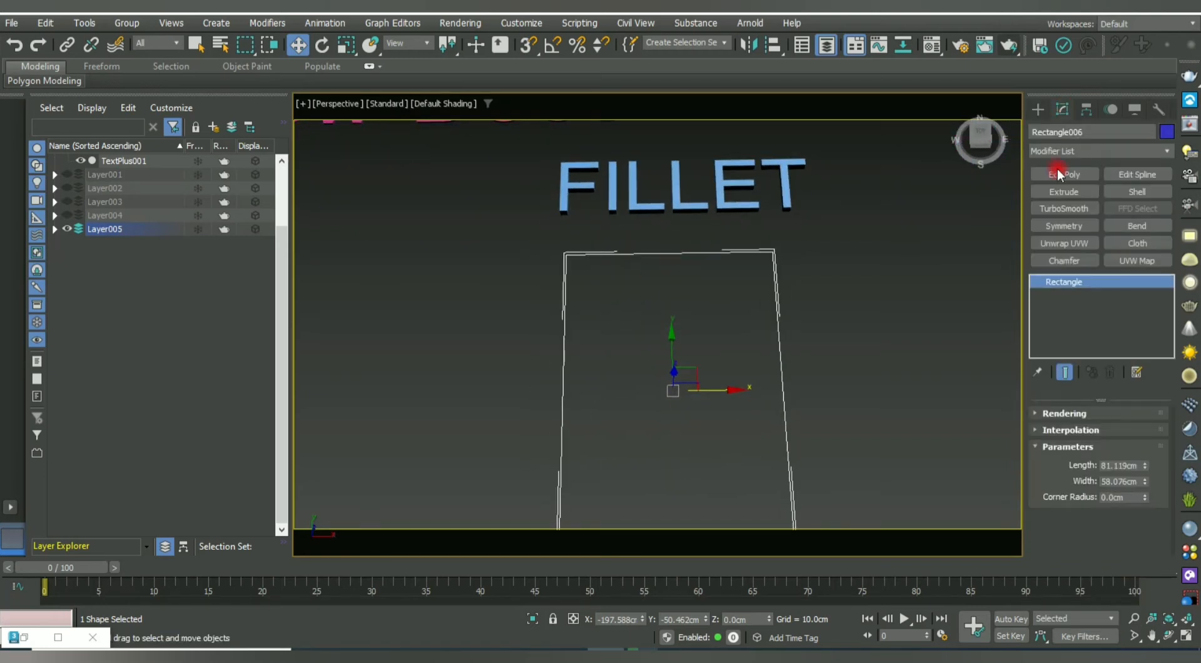
click(1137, 174)
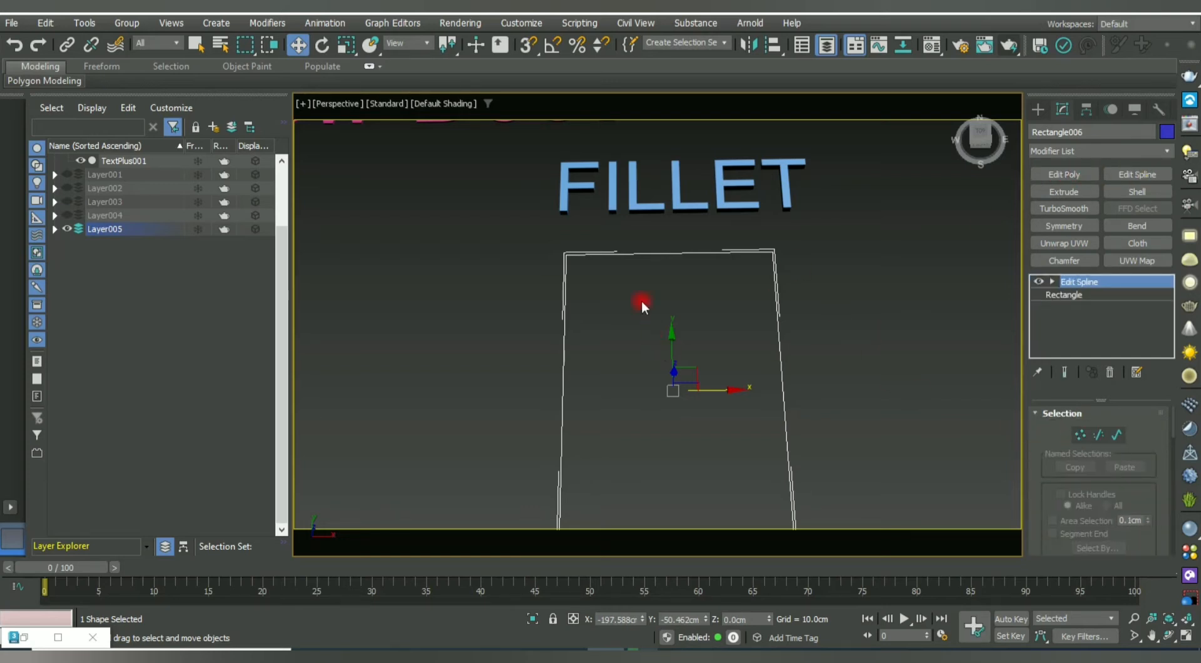
drag(519, 282, 569, 322)
right_click(562, 306)
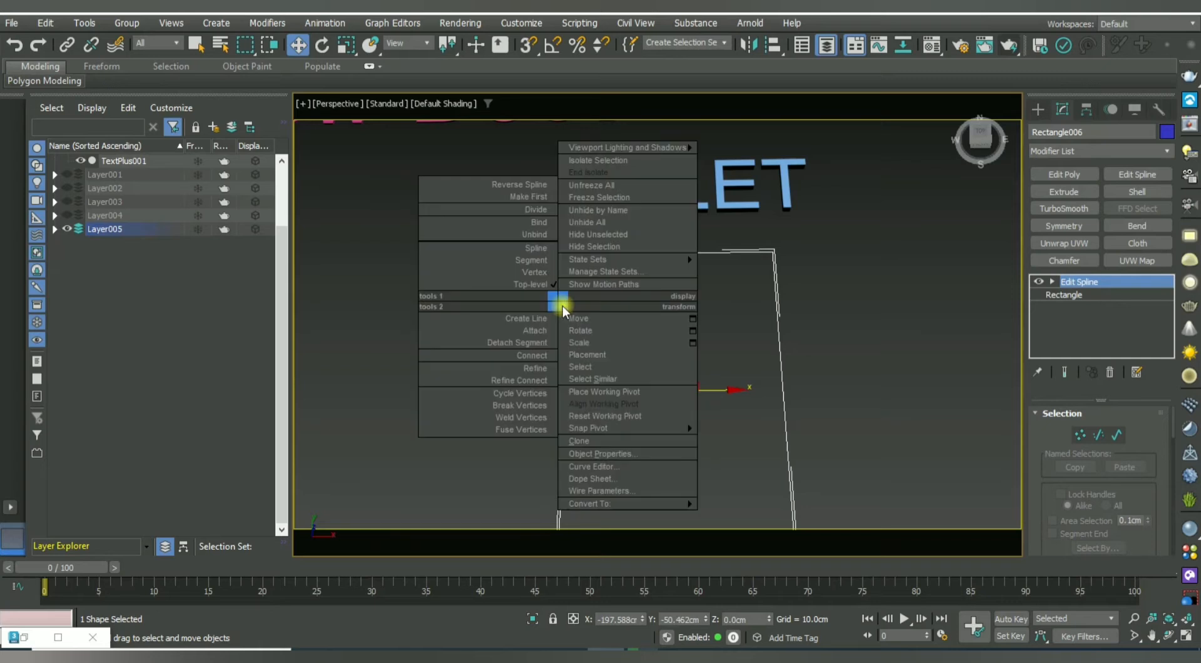
mouse_move(610, 503)
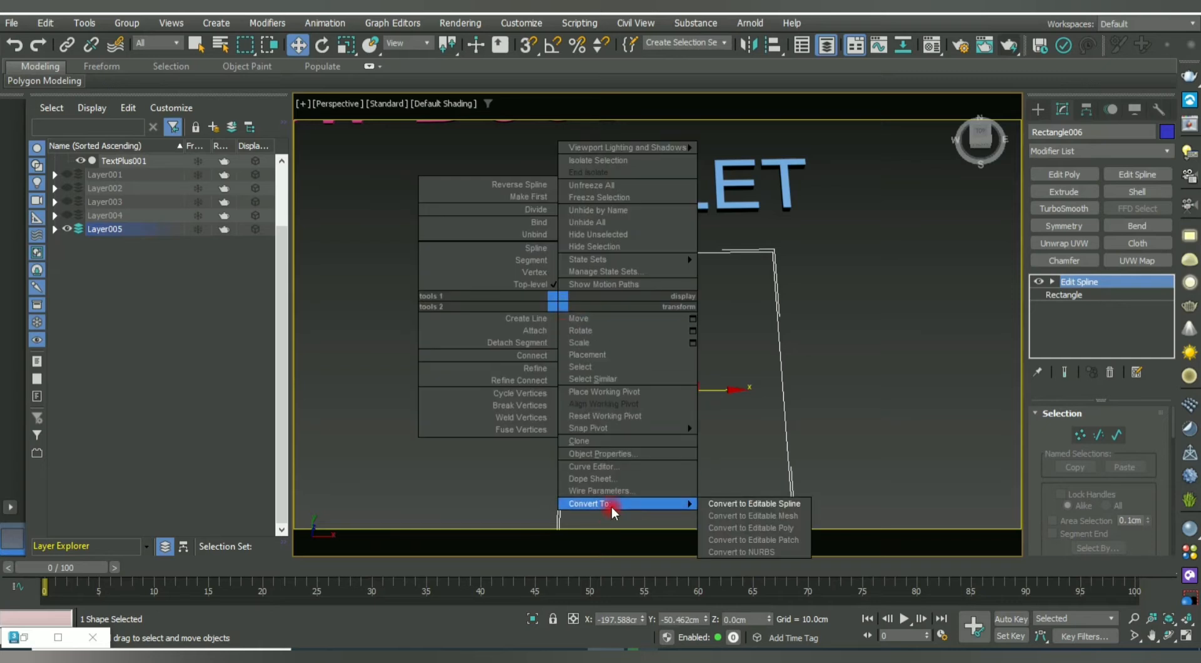
click(768, 504)
click(1080, 469)
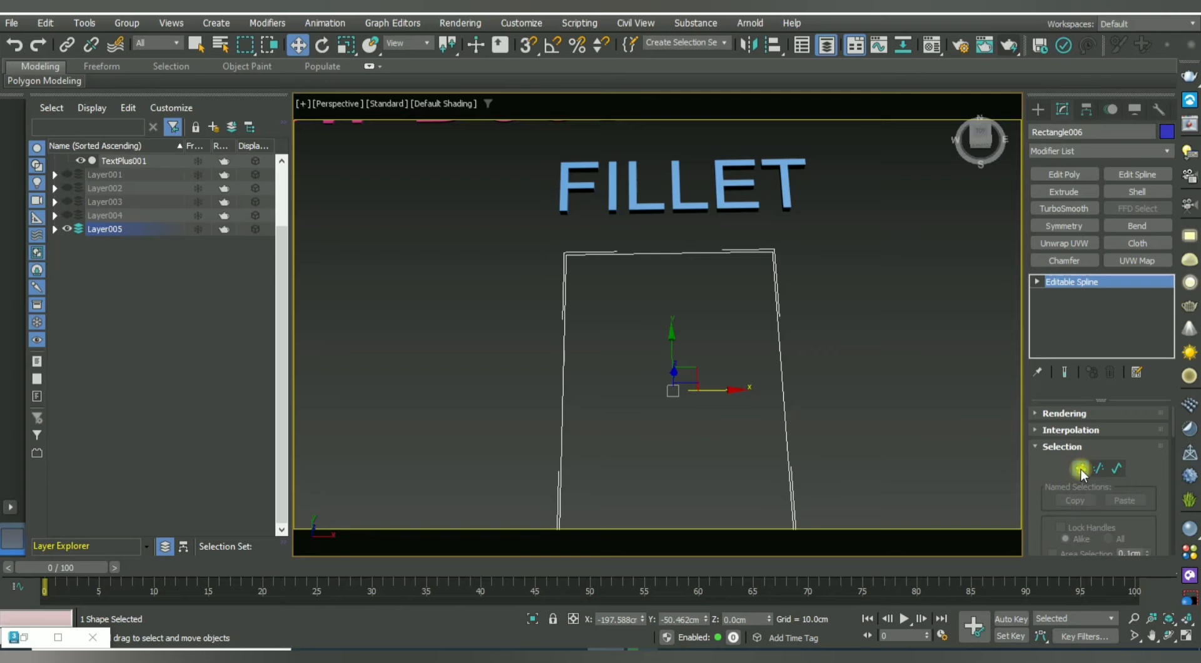
Enter Vertex mode and select the rectangle's top-left corner vertex.
click(1036, 283)
click(582, 294)
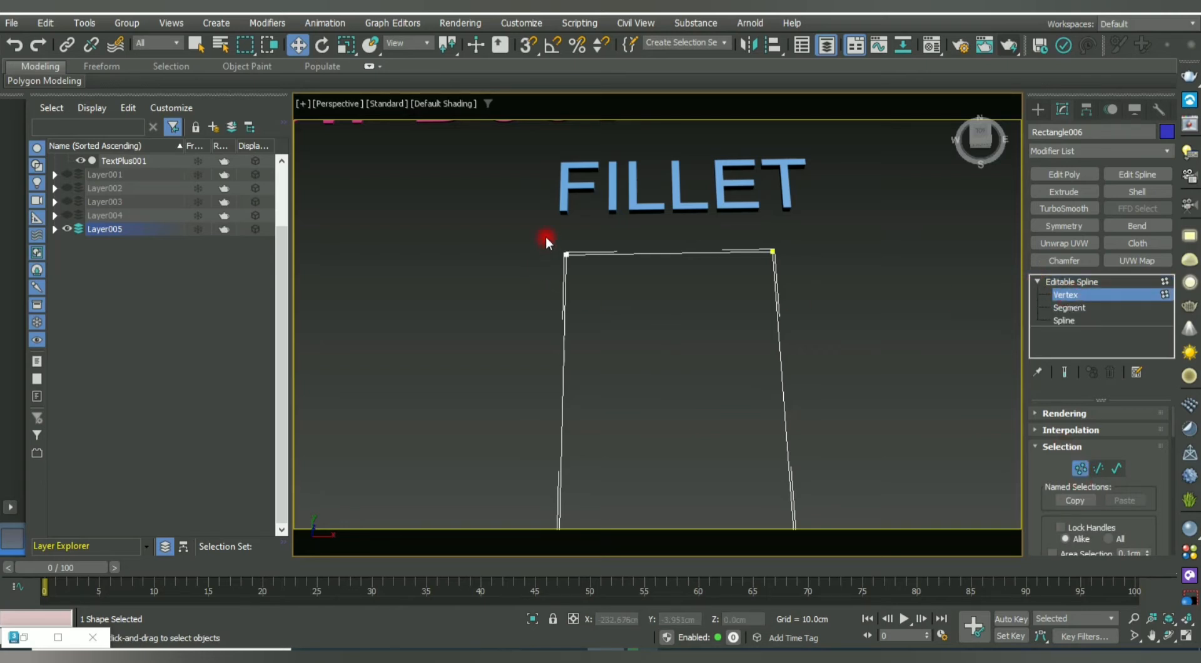
drag(545, 238, 587, 277)
scroll(569, 256, up, 5)
middle_drag(569, 255, 568, 308)
scroll(574, 365, down, 3)
click(579, 415)
drag(494, 321, 579, 396)
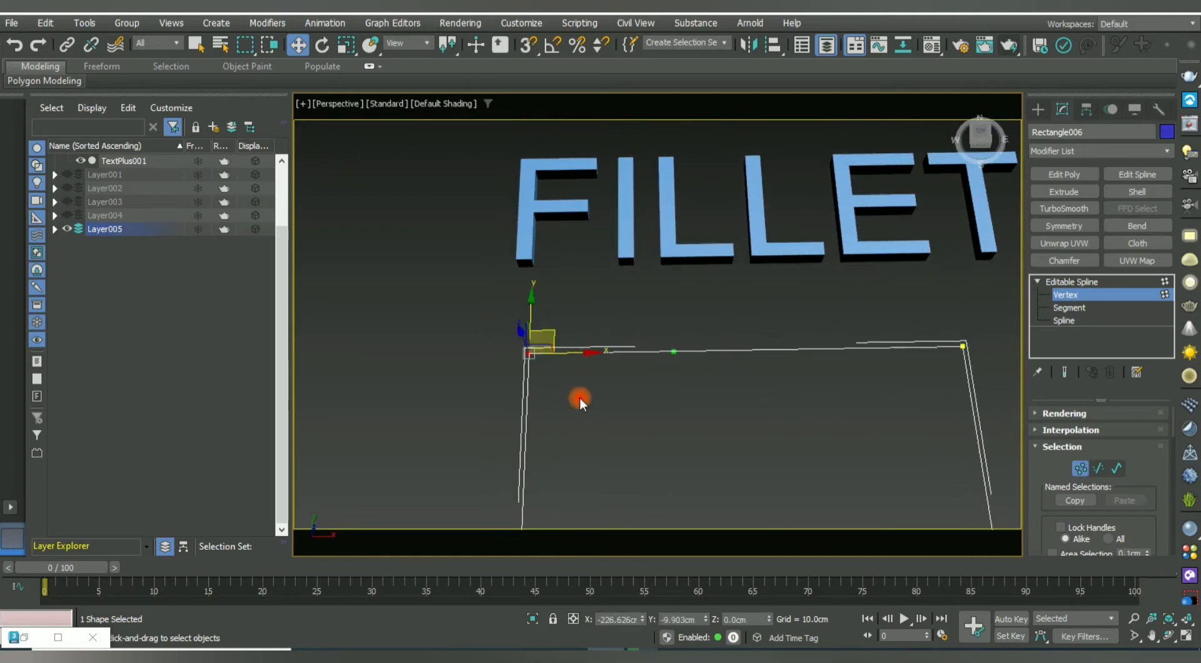
scroll(579, 397, down, 3)
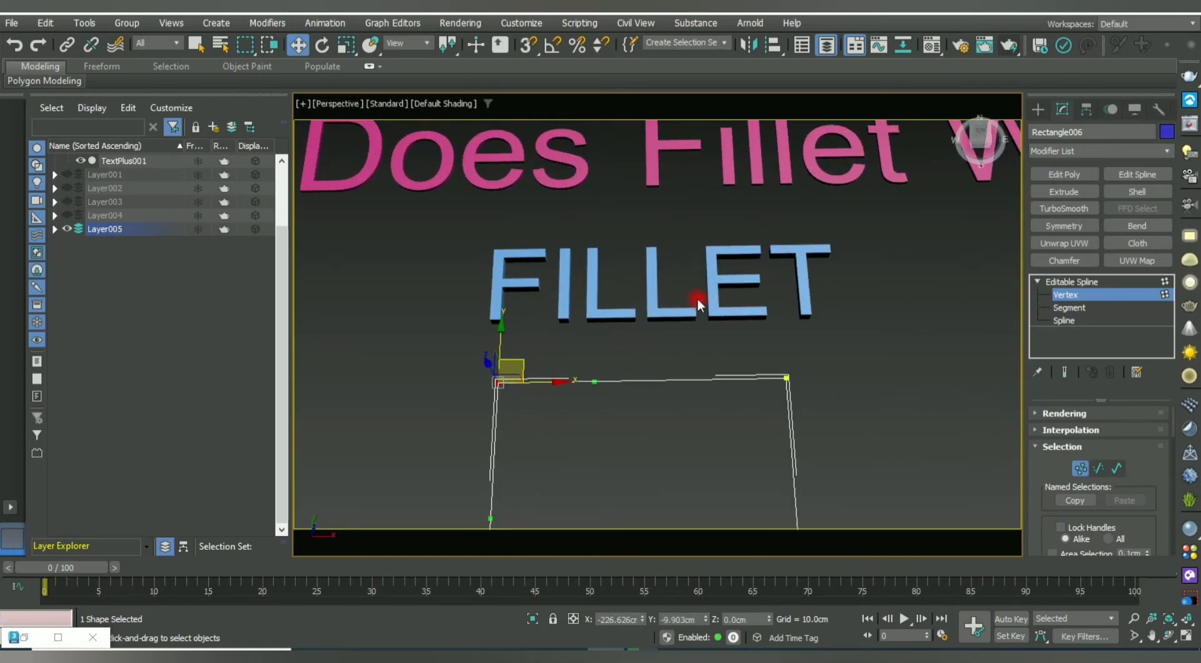
drag(1041, 519, 1048, 396)
drag(1045, 528, 1052, 325)
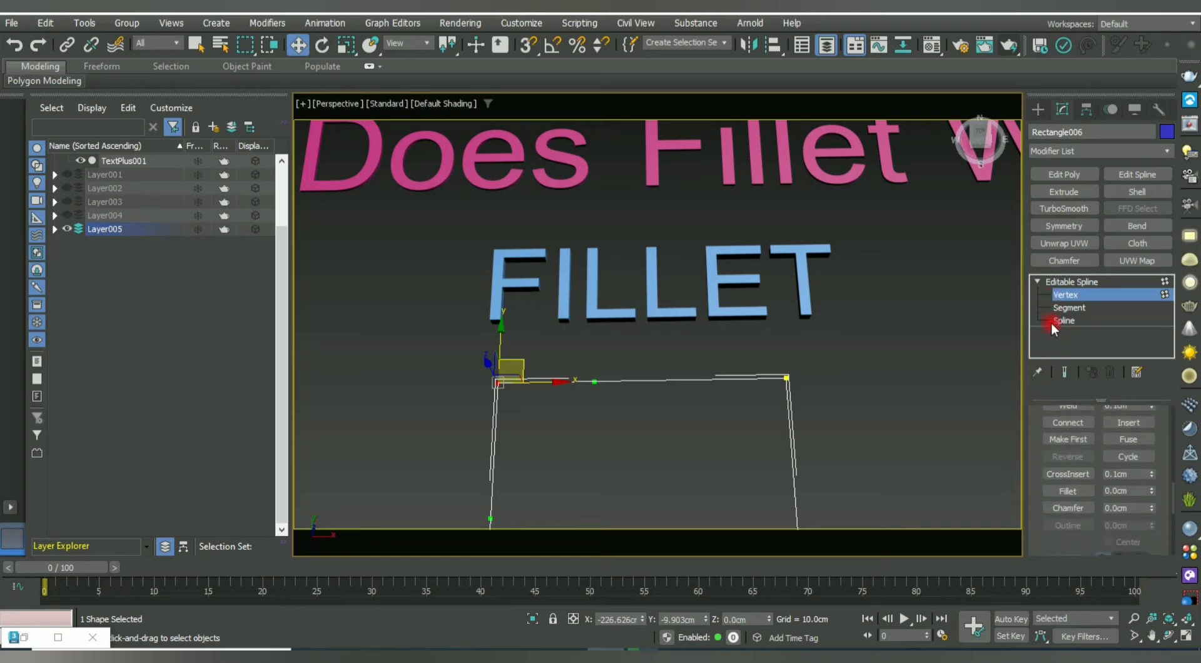
Fillet the top-left, lower-right, upper-right and lower-left corners, each with a different radius.
click(1068, 491)
drag(499, 385, 528, 296)
scroll(577, 308, down, 4)
middle_drag(597, 341, 598, 367)
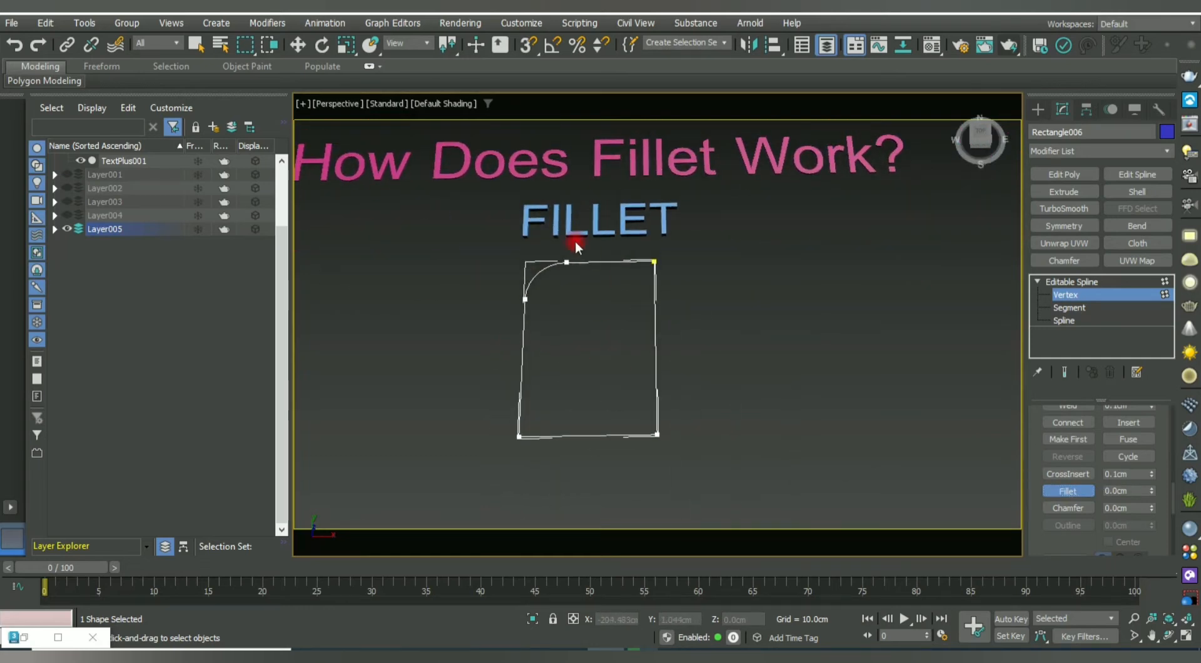
drag(632, 413, 679, 478)
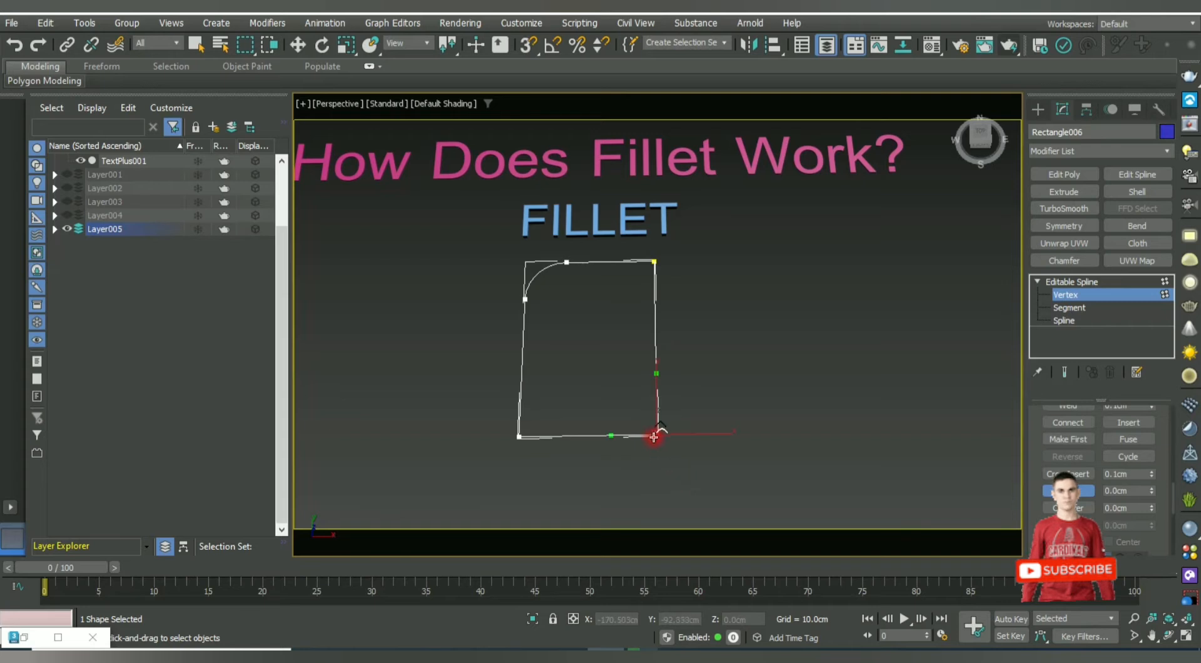
drag(657, 434, 658, 372)
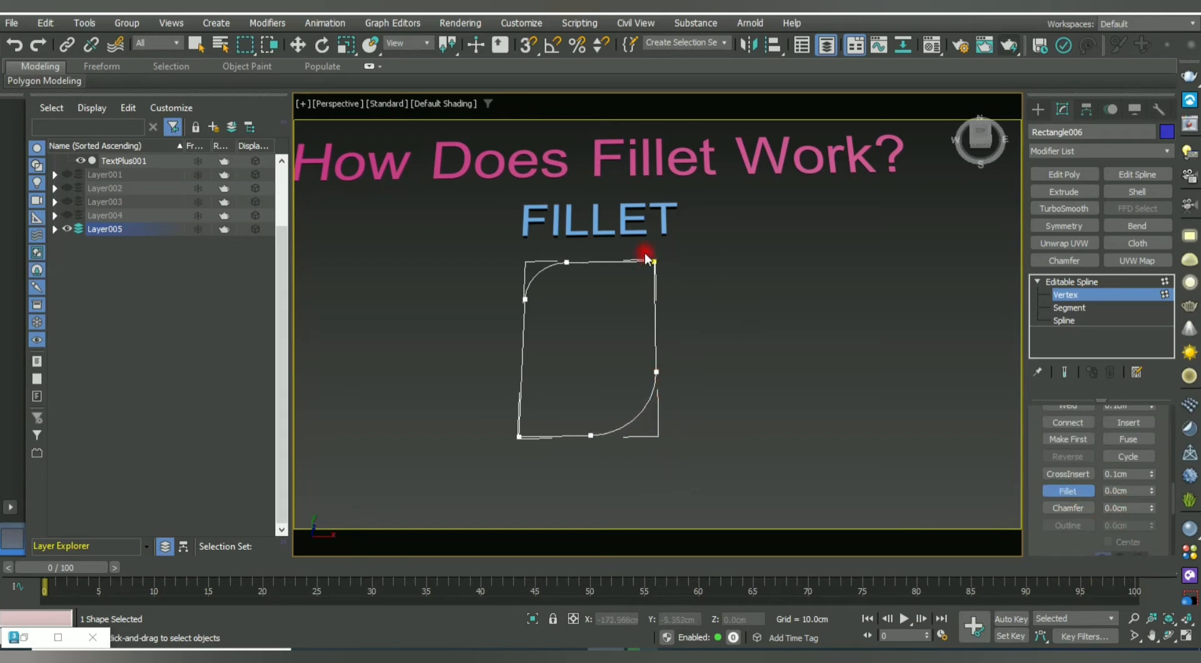
mouse_move(655, 262)
mouse_down()
mouse_move(651, 181)
mouse_move(647, 249)
mouse_up()
drag(519, 444, 522, 403)
click(1066, 491)
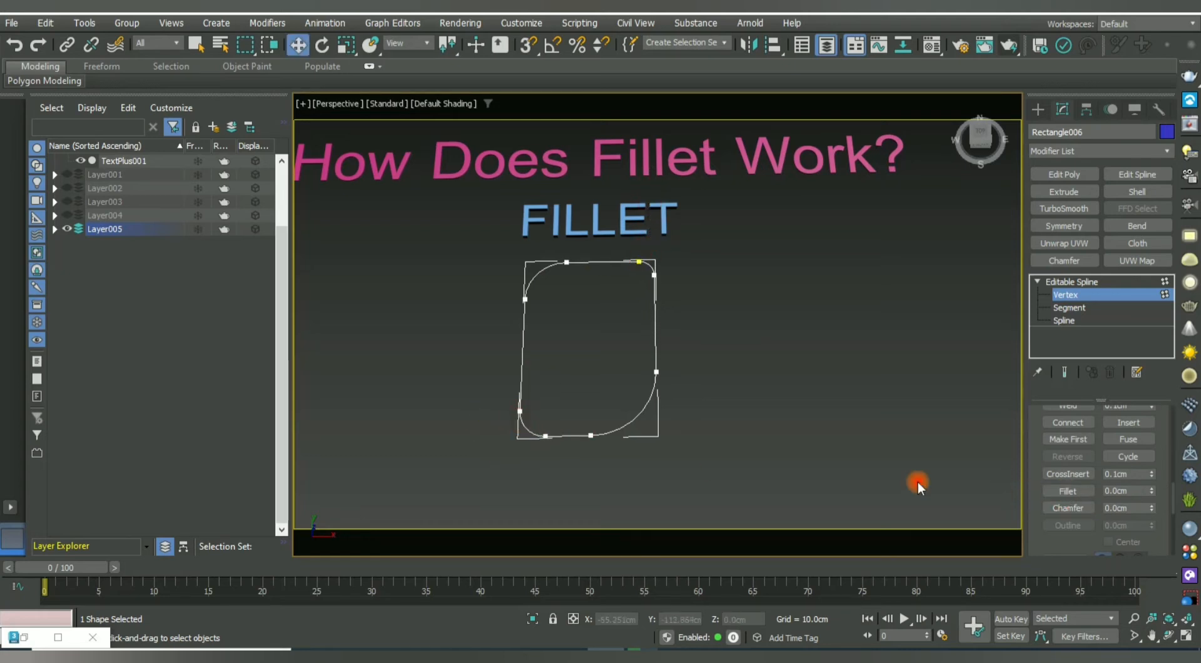
Exit Vertex mode and extrude the rounded shape with an Amount of 3.5cm.
click(1077, 299)
click(688, 413)
drag(688, 413, 605, 373)
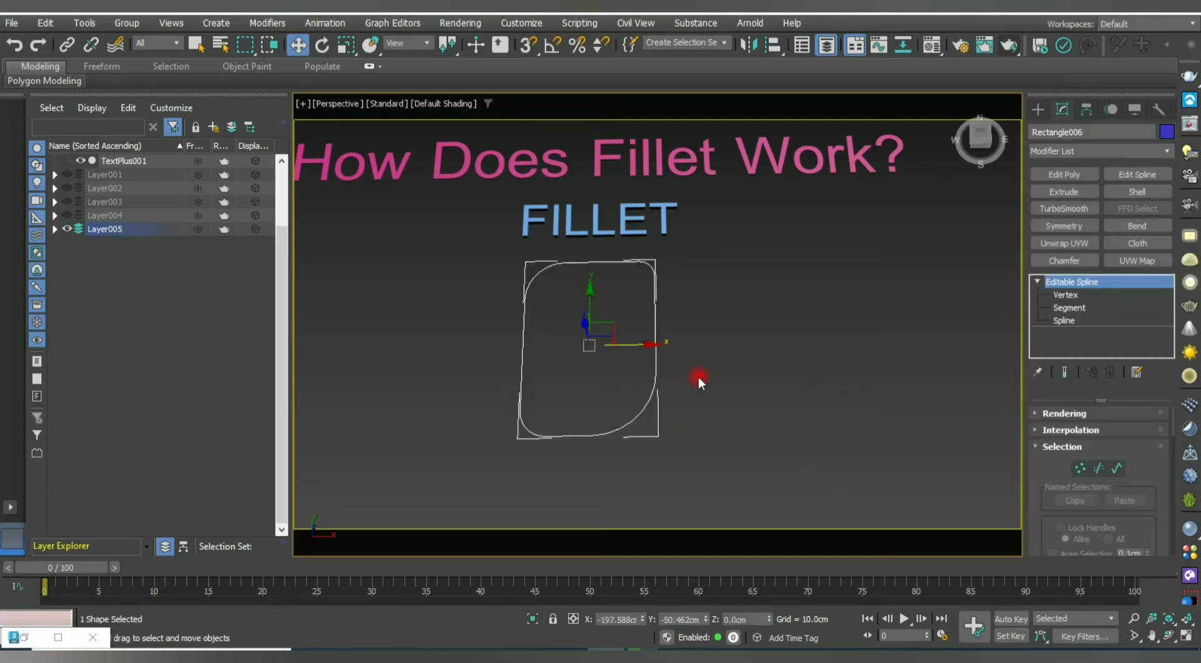
middle_drag(698, 377, 698, 393)
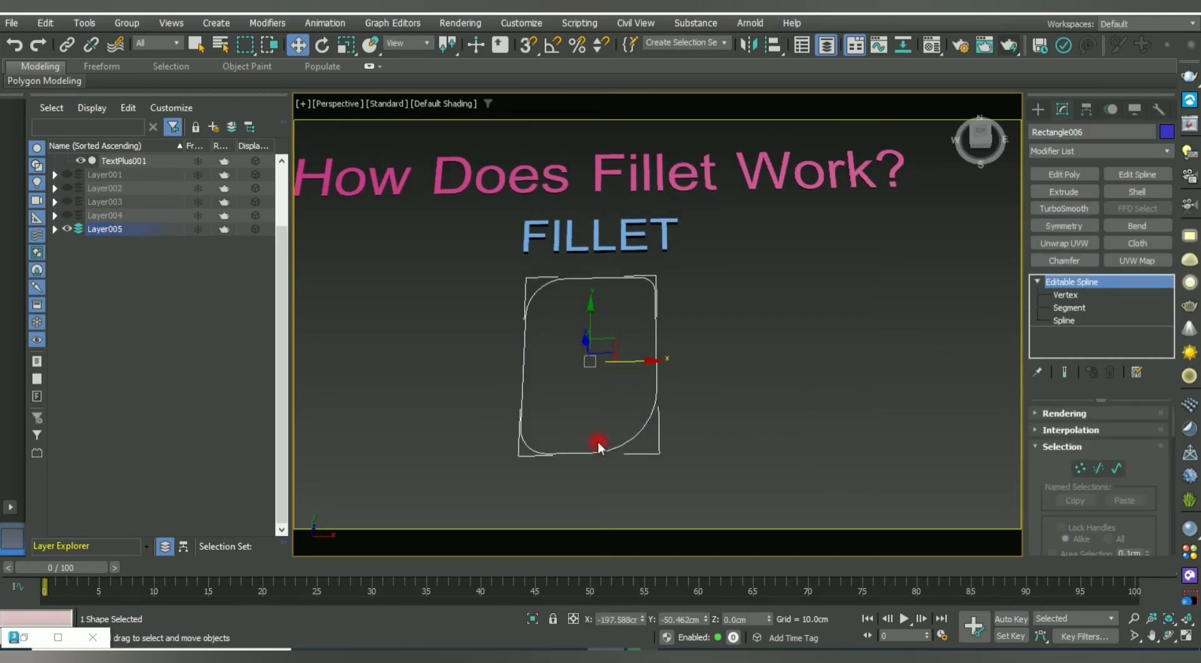
click(1064, 192)
key(alt+w)
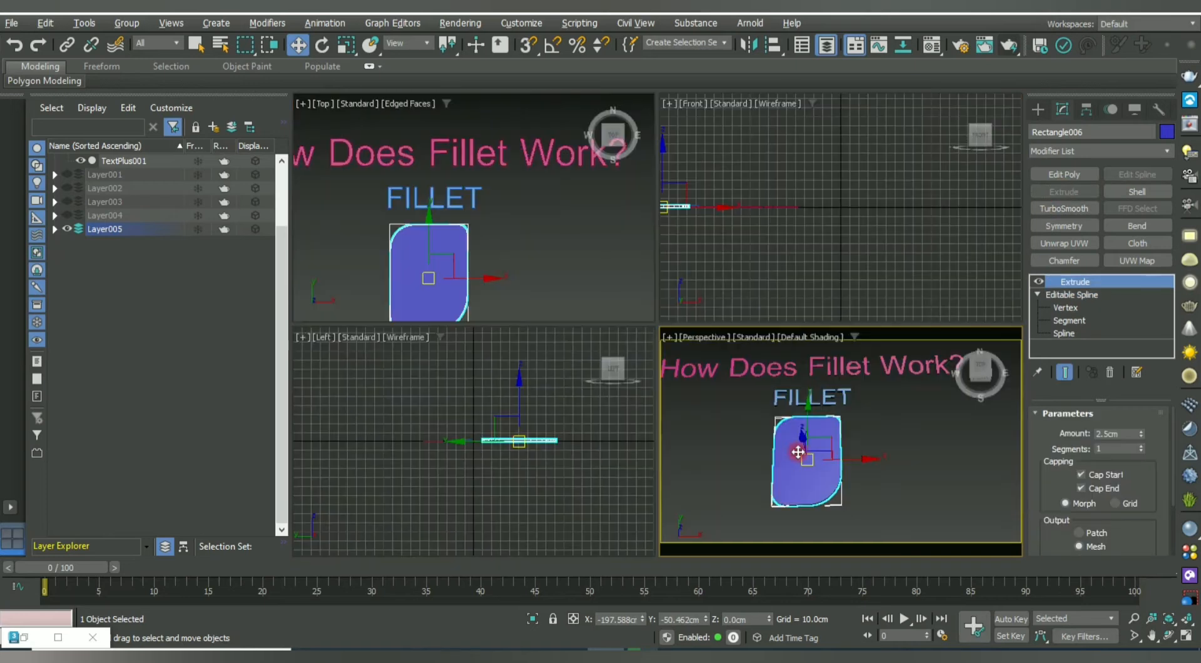
key(alt+w)
alt+middle_drag(807, 462, 658, 418)
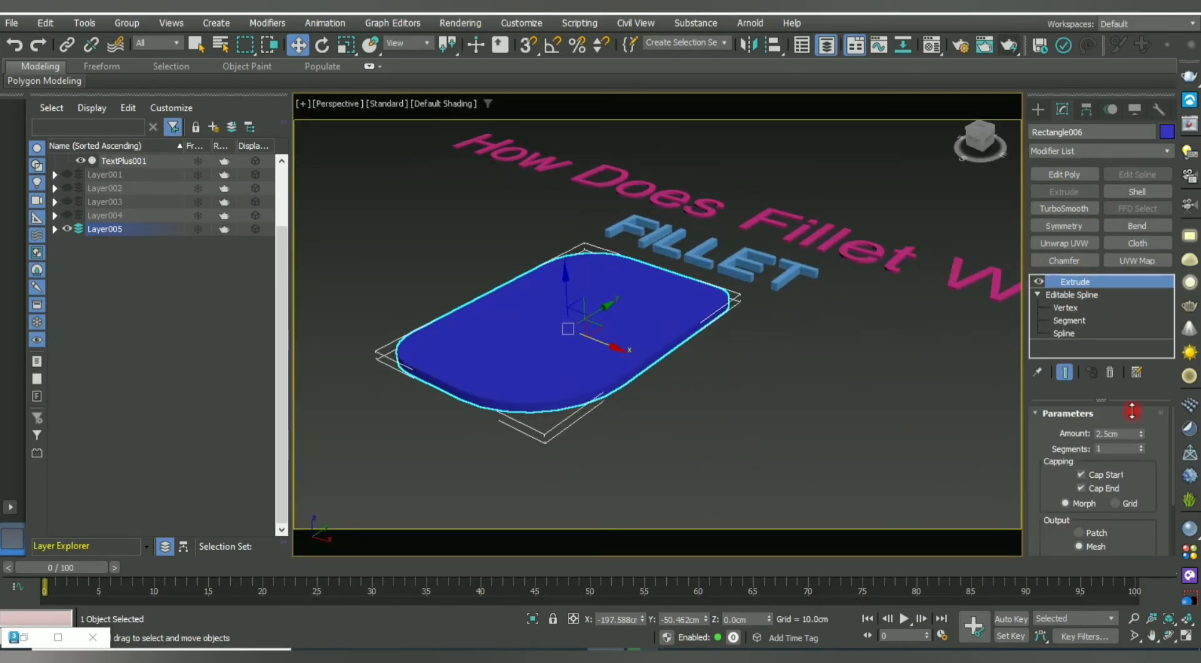
drag(1142, 434, 1147, 429)
key(F4)
Reselect the slab, then hide Layer005 with its title and slab.
alt+middle_drag(582, 395, 619, 438)
scroll(582, 396, down, 4)
click(687, 460)
click(631, 376)
click(722, 408)
click(625, 370)
middle_drag(651, 375, 677, 372)
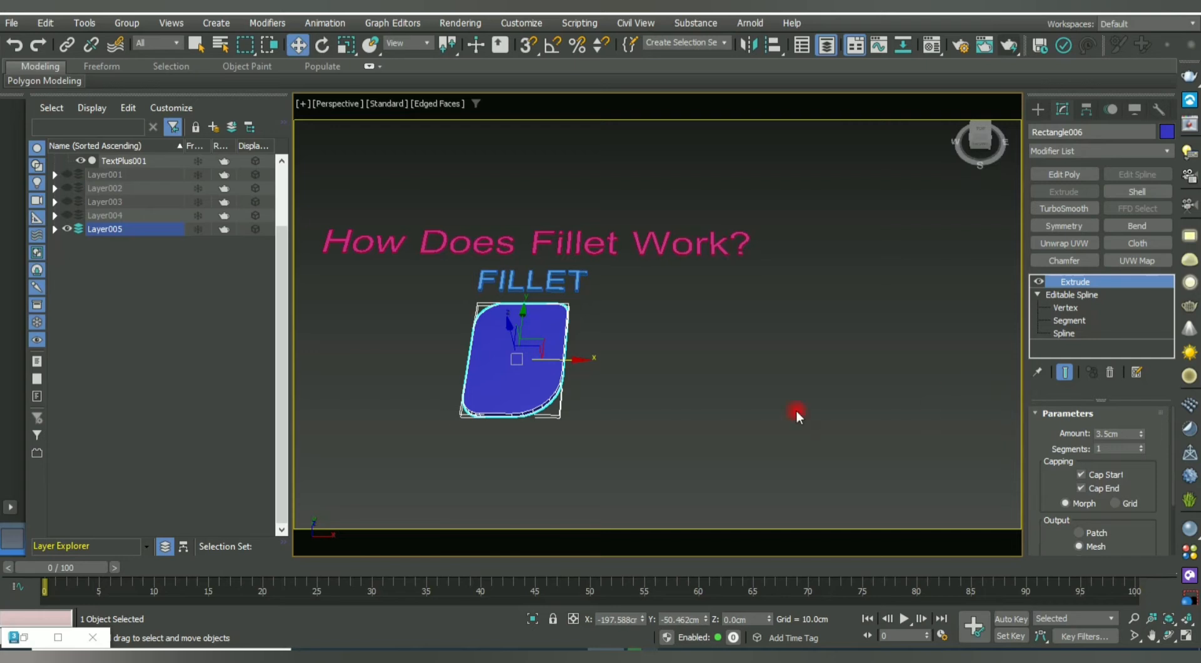
click(65, 228)
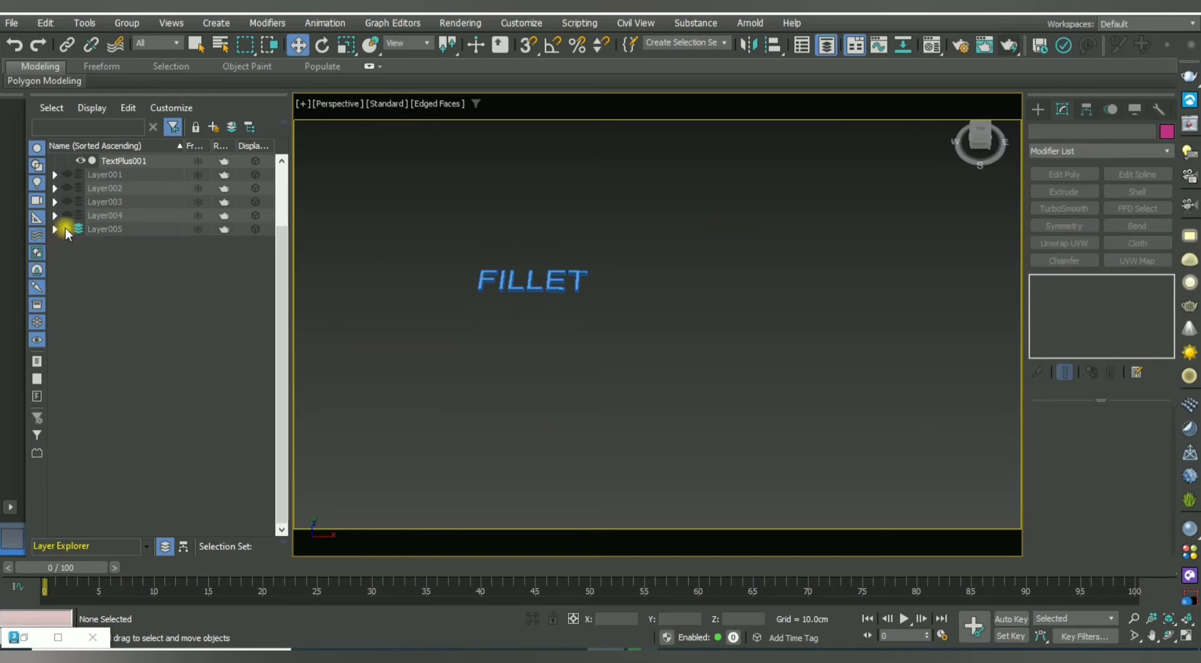
Hide the FILLET label and show Layer001 with the BREAK demo, keeping Layer005 visible.
click(65, 228)
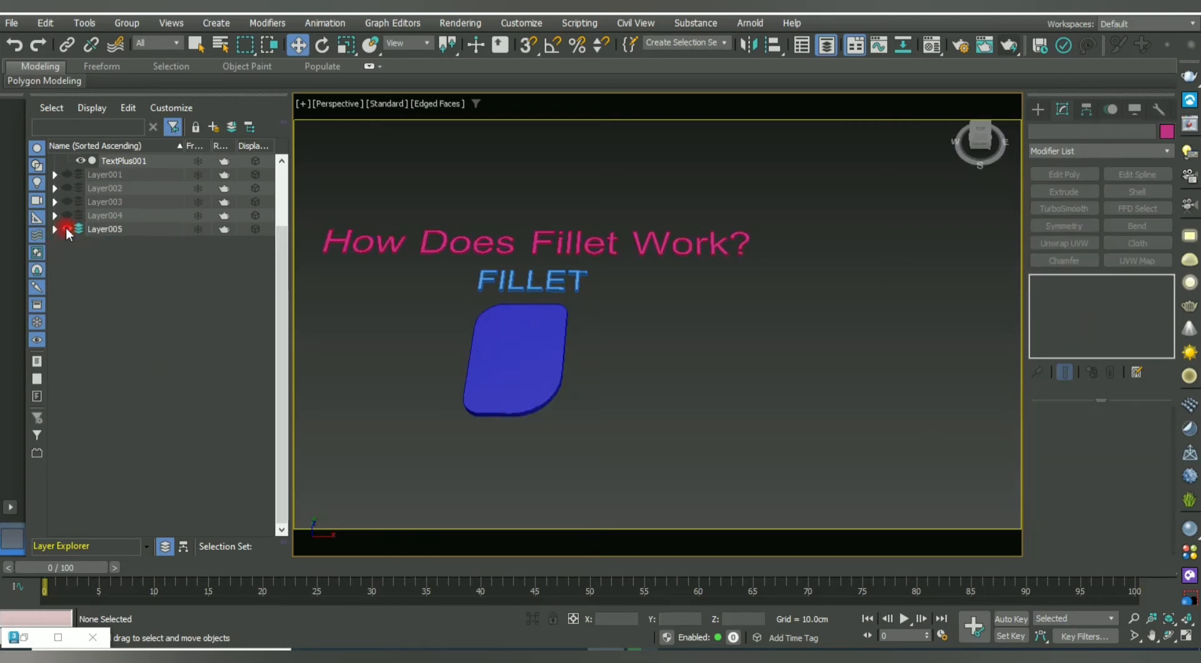
click(69, 175)
click(68, 228)
click(67, 178)
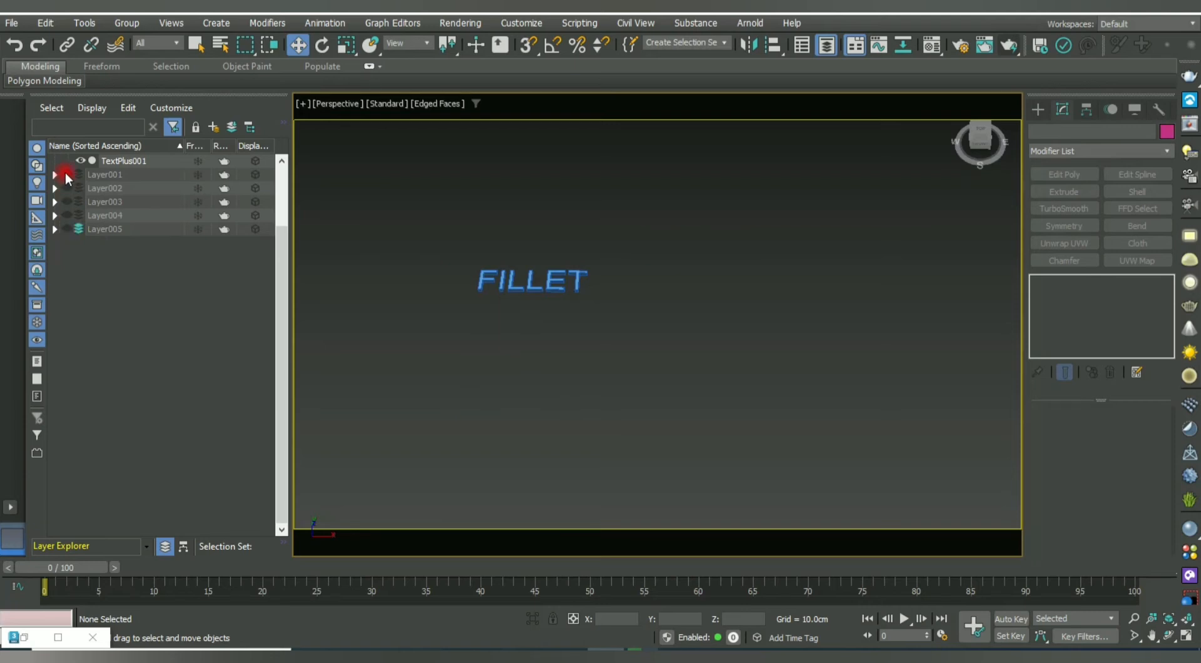
click(82, 164)
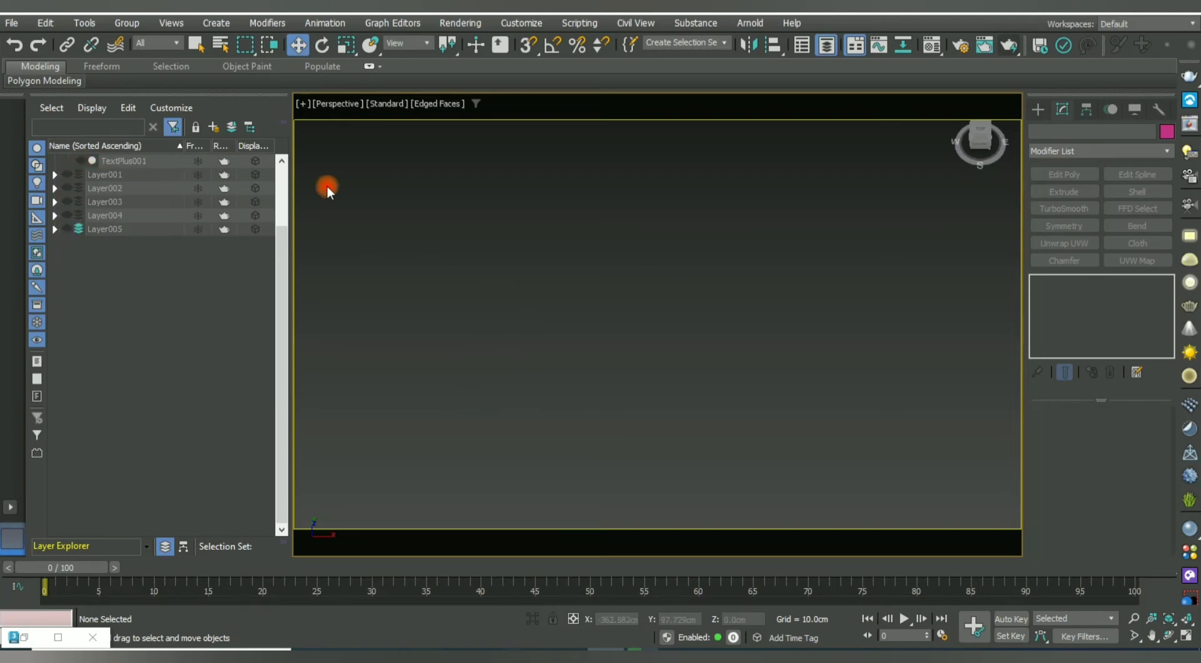
click(70, 175)
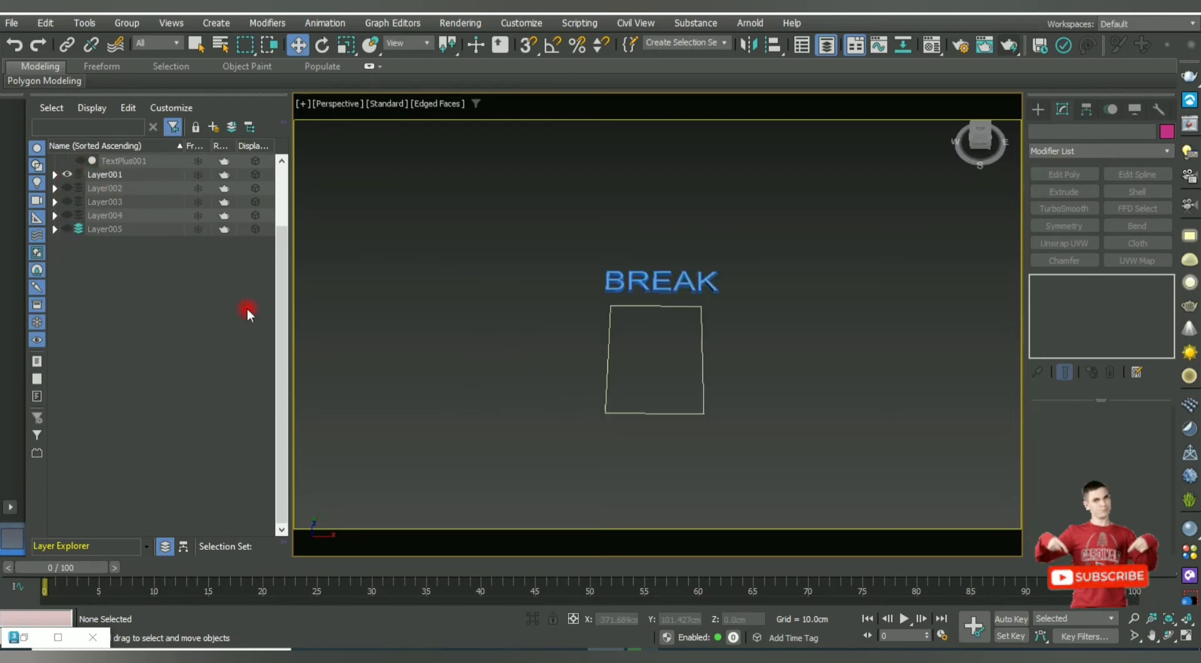
click(66, 229)
Delete the blue slab and bring up the title's Text settings.
click(519, 362)
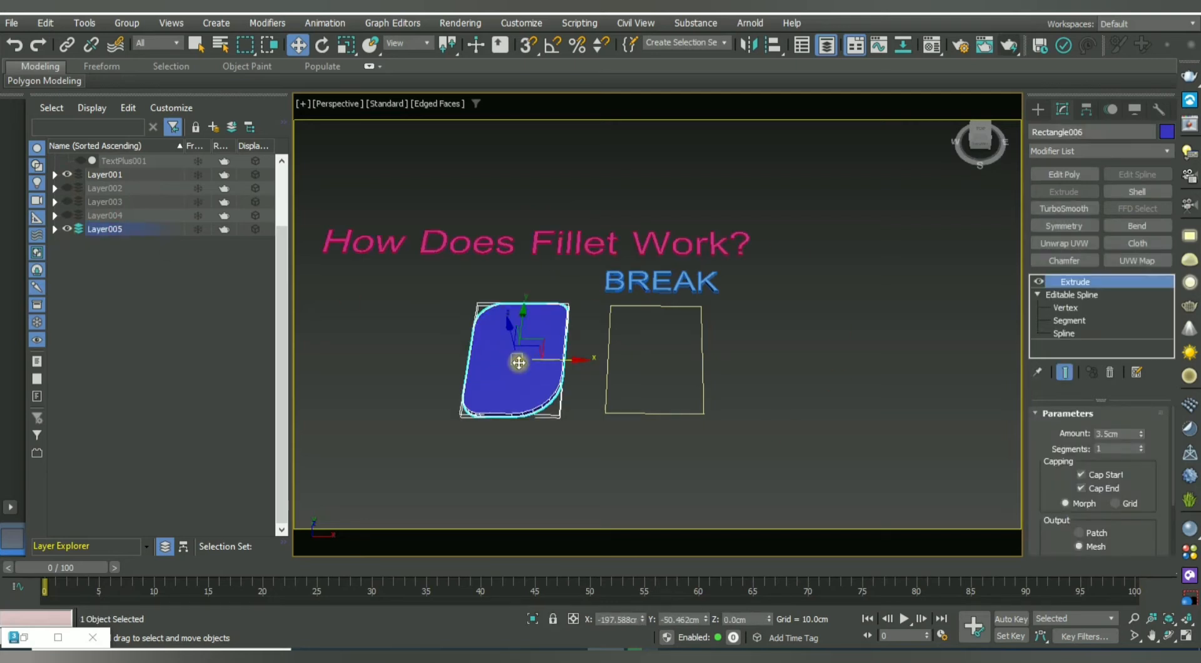
key(Delete)
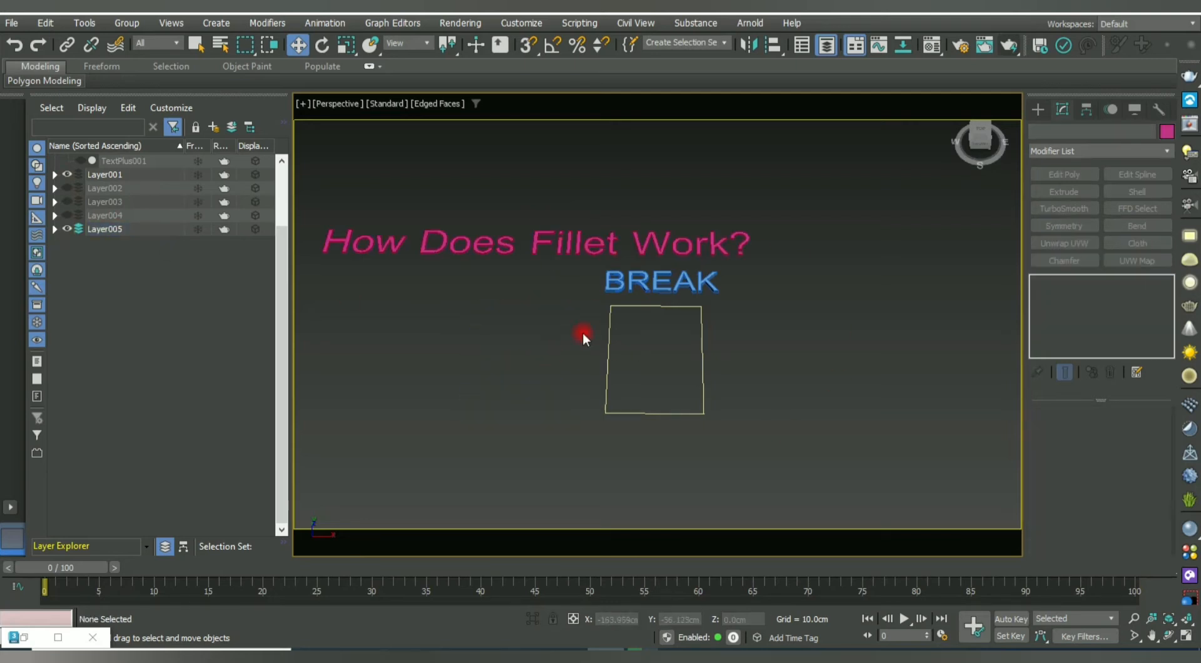
click(581, 250)
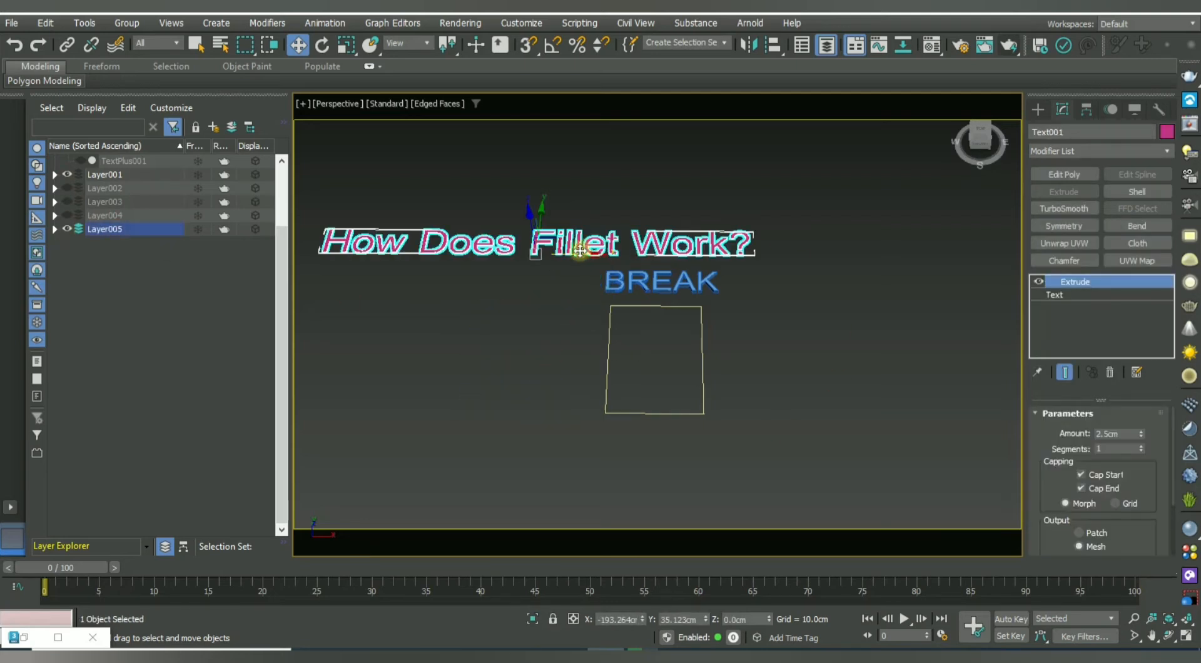
click(1061, 294)
Replace 'Fillet' with 'BREAK' in the title and shift the heading right above BREAK.
drag(1041, 533, 1041, 426)
click(1100, 469)
drag(1100, 469, 1086, 470)
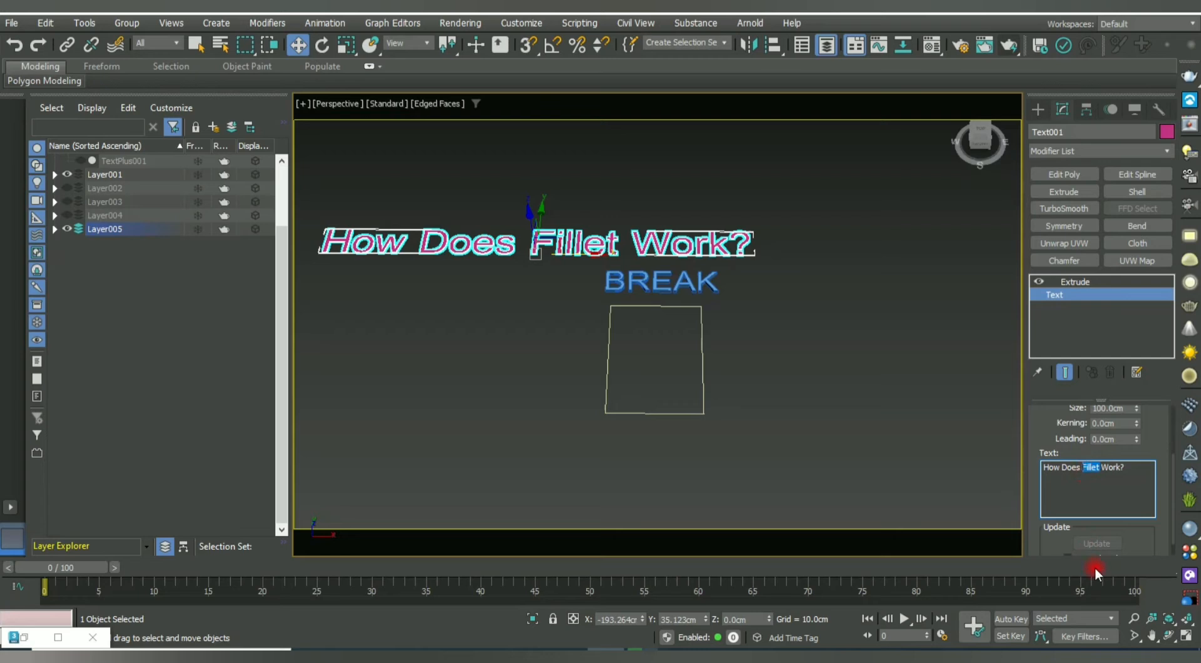
text(BREAK)
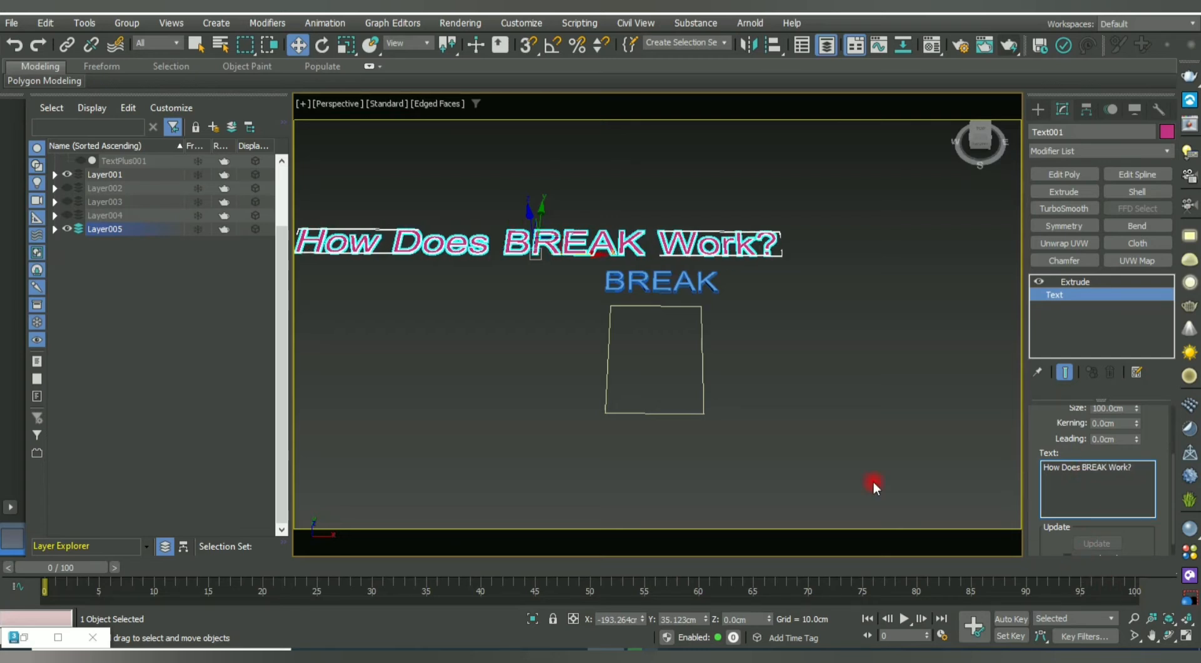
drag(590, 255, 688, 252)
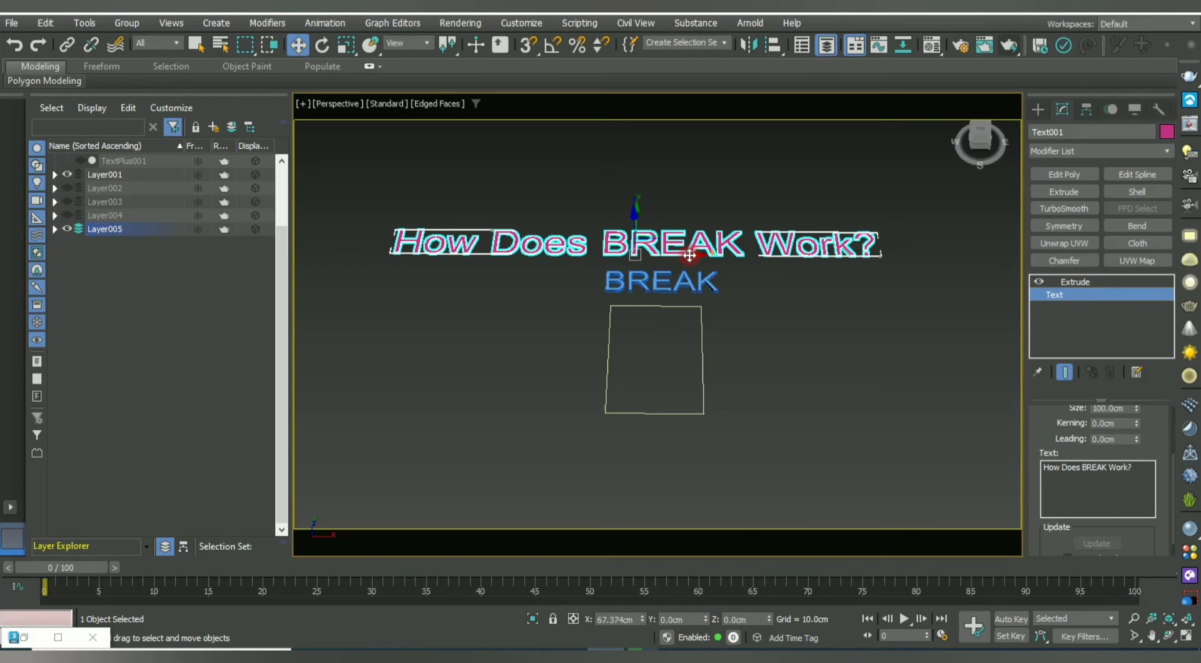
click(692, 351)
alt+middle_drag(692, 350, 709, 385)
Draw a new rectangle to the right of the existing one under BREAK.
click(597, 406)
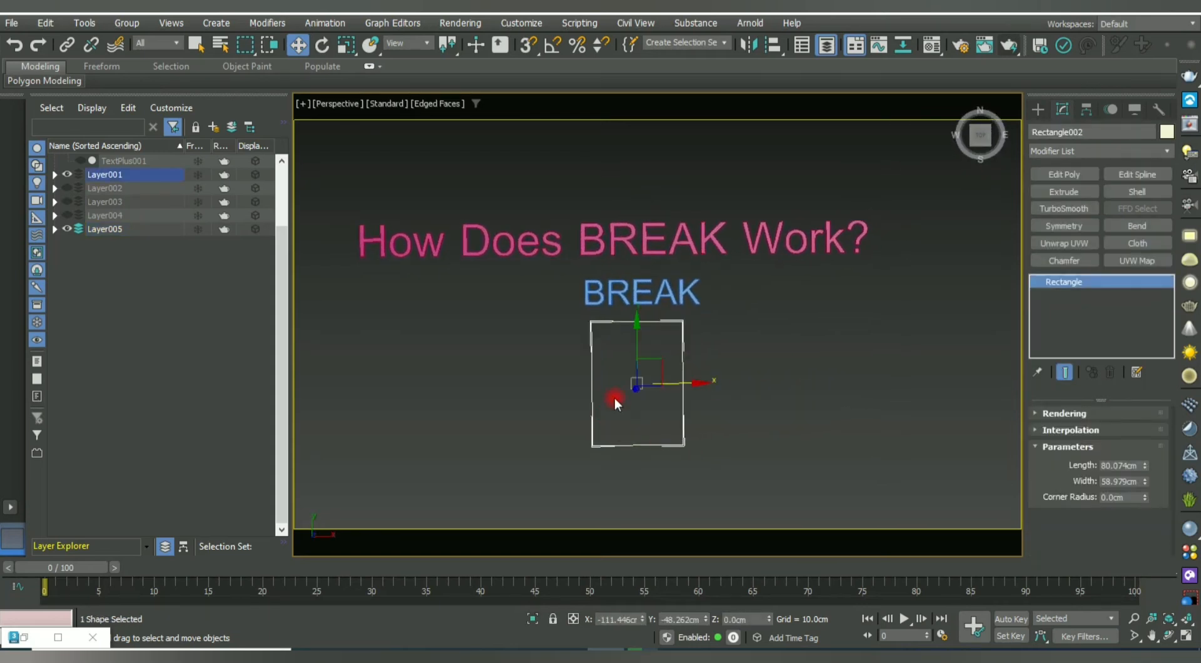
click(702, 382)
drag(651, 347, 571, 421)
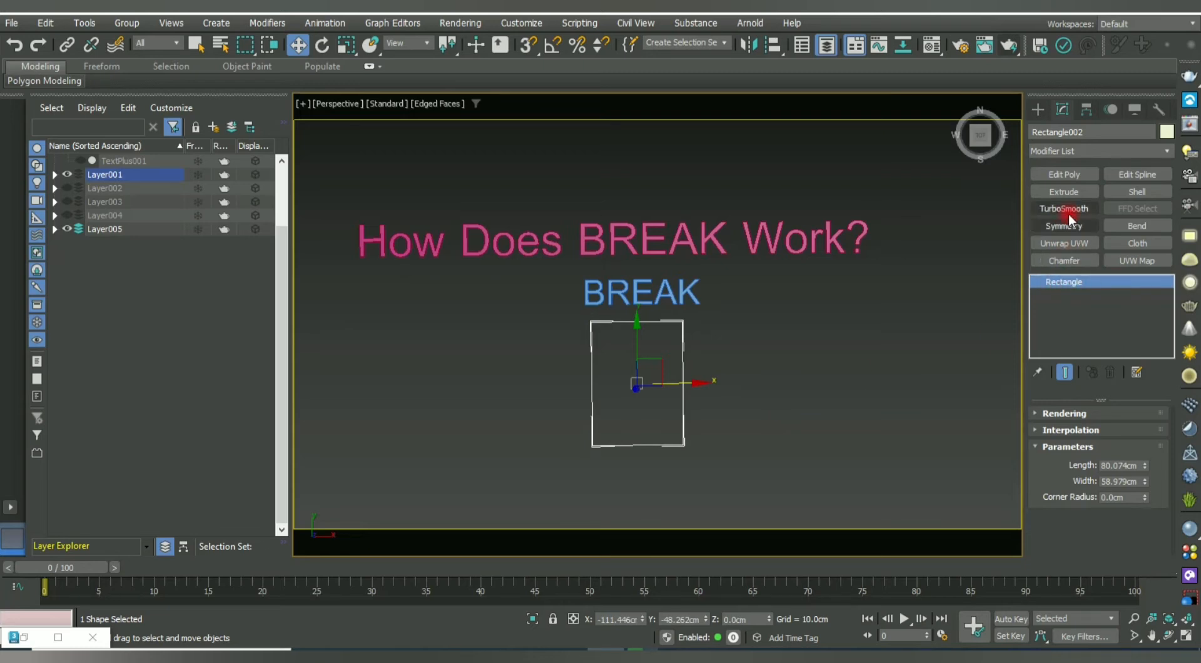
click(1039, 108)
click(1123, 231)
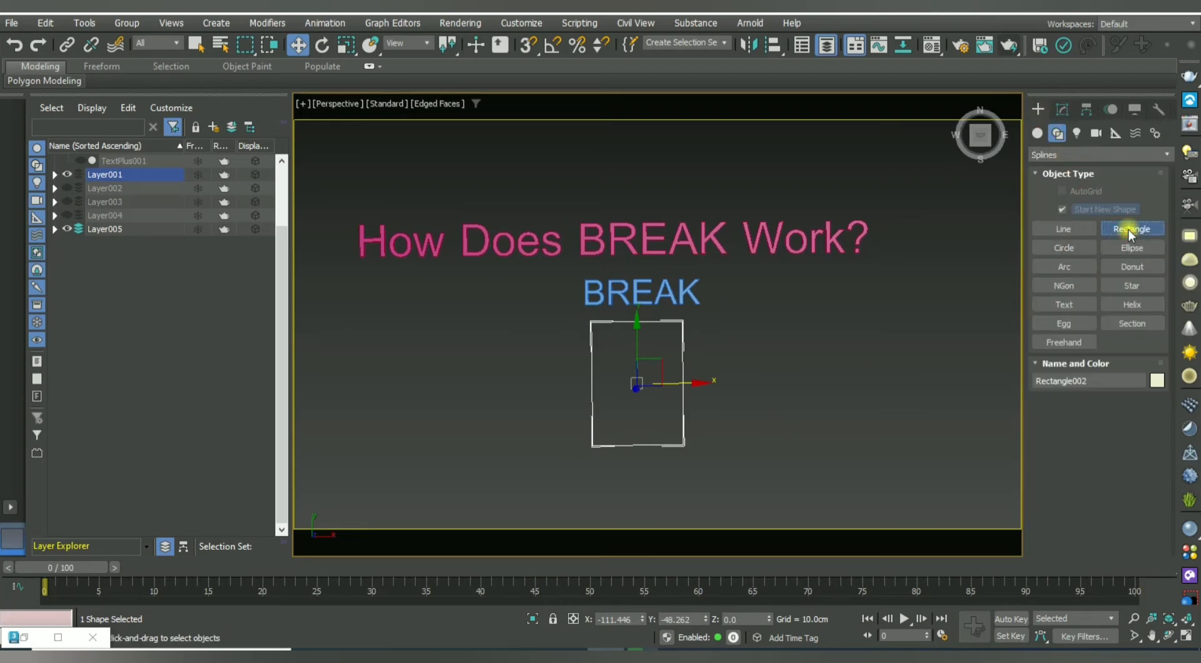
drag(721, 322, 817, 443)
right_click(817, 443)
Delete the old left rectangle beneath BREAK.
middle_drag(881, 427, 784, 436)
click(784, 436)
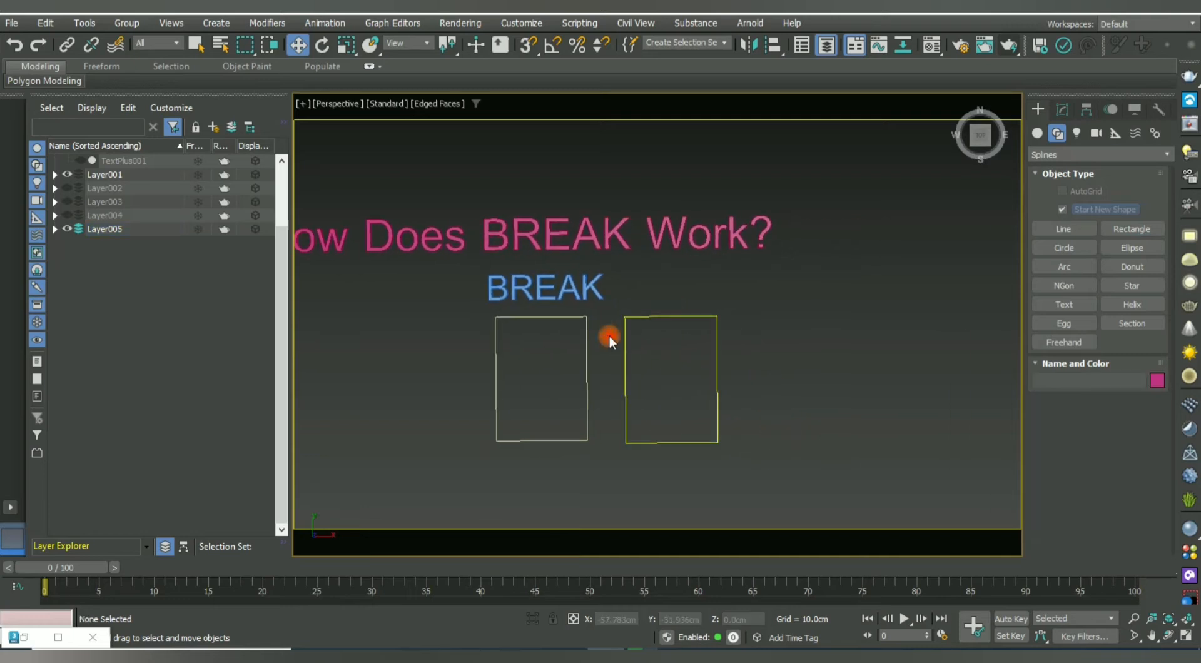
click(623, 374)
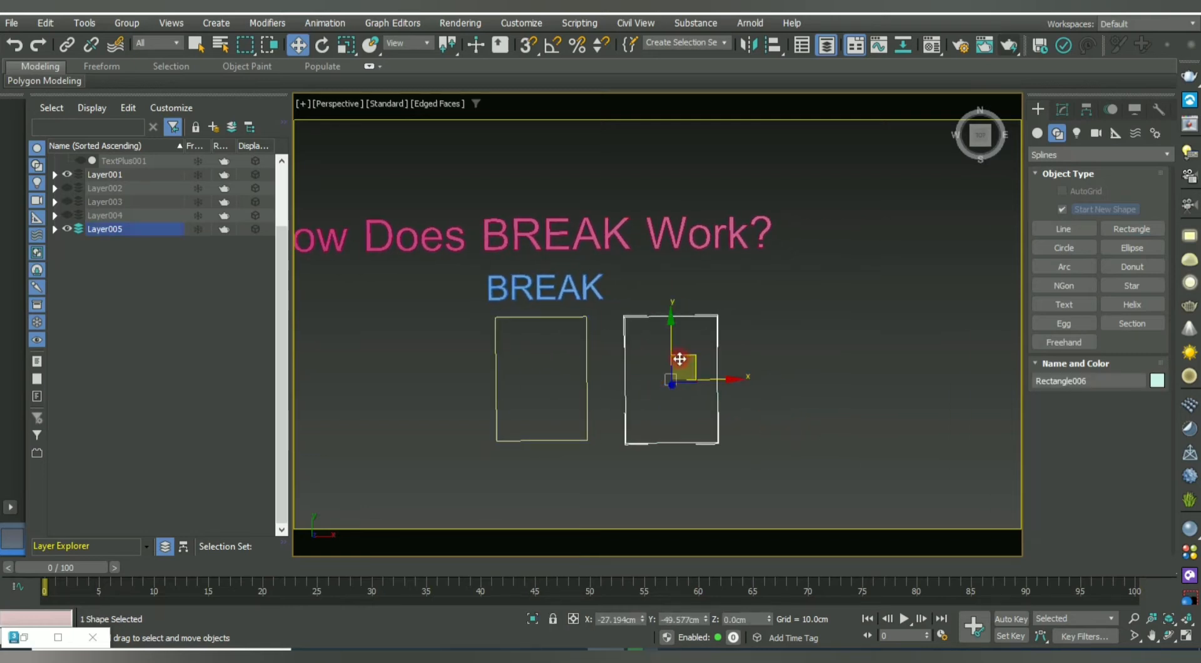
scroll(651, 348, up, 4)
click(505, 317)
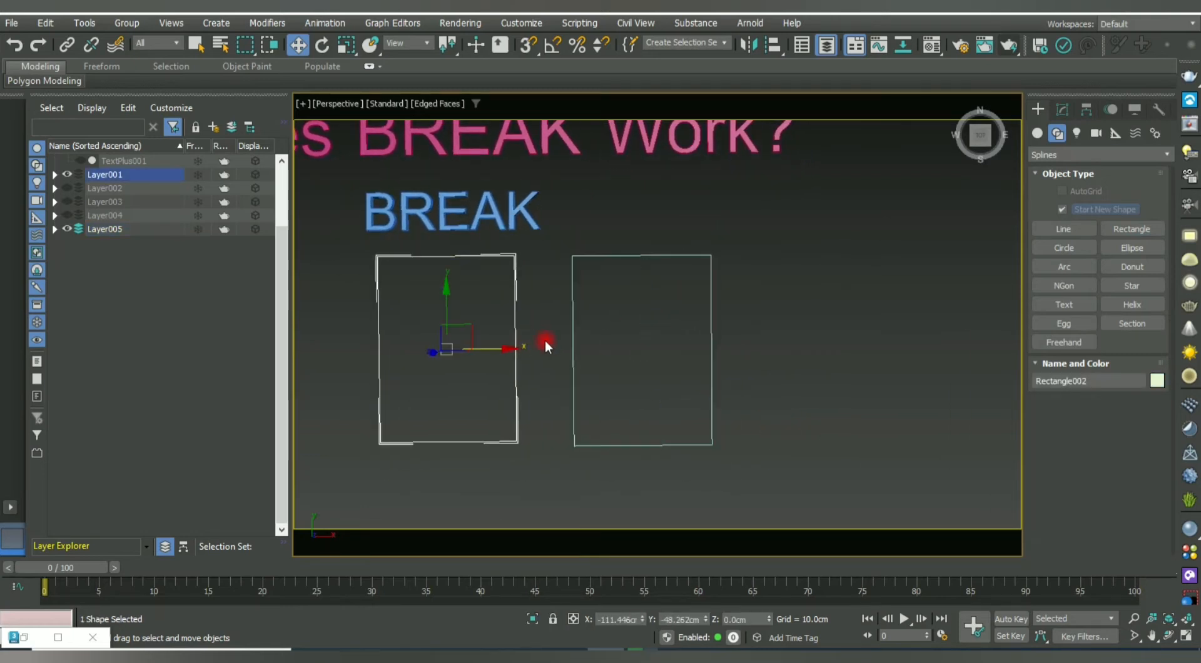
key(Delete)
Move the new rectangle left into place under the BREAK label.
drag(803, 366, 688, 306)
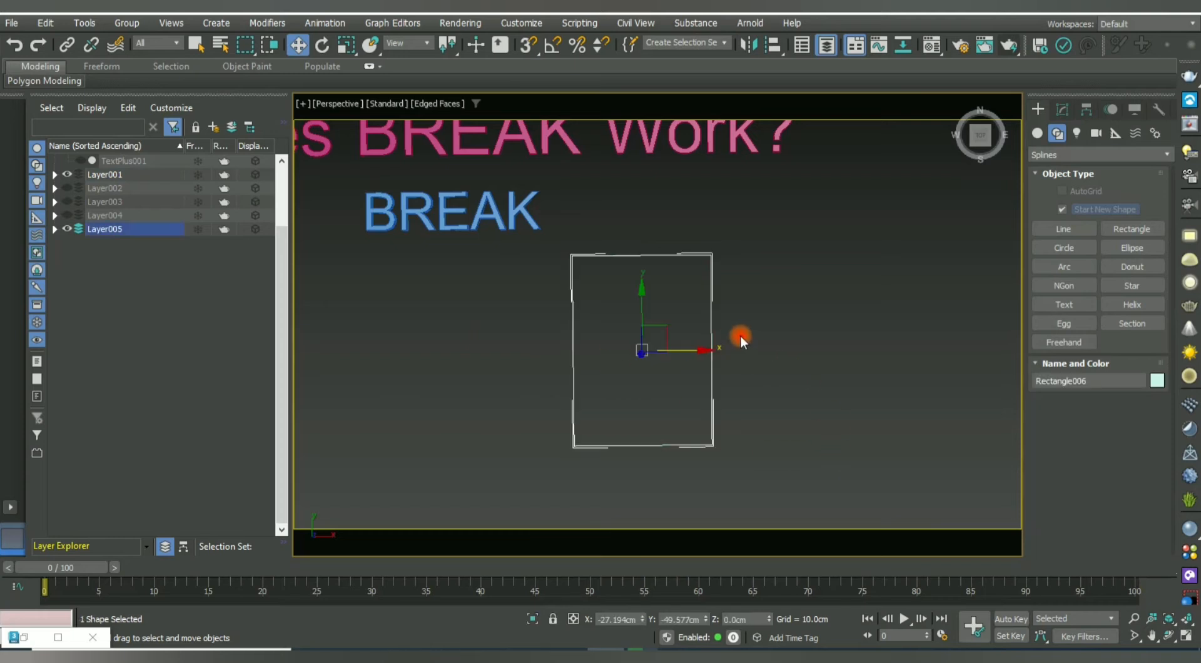
drag(697, 349, 509, 362)
middle_drag(510, 362, 708, 389)
scroll(700, 392, down, 2)
click(677, 379)
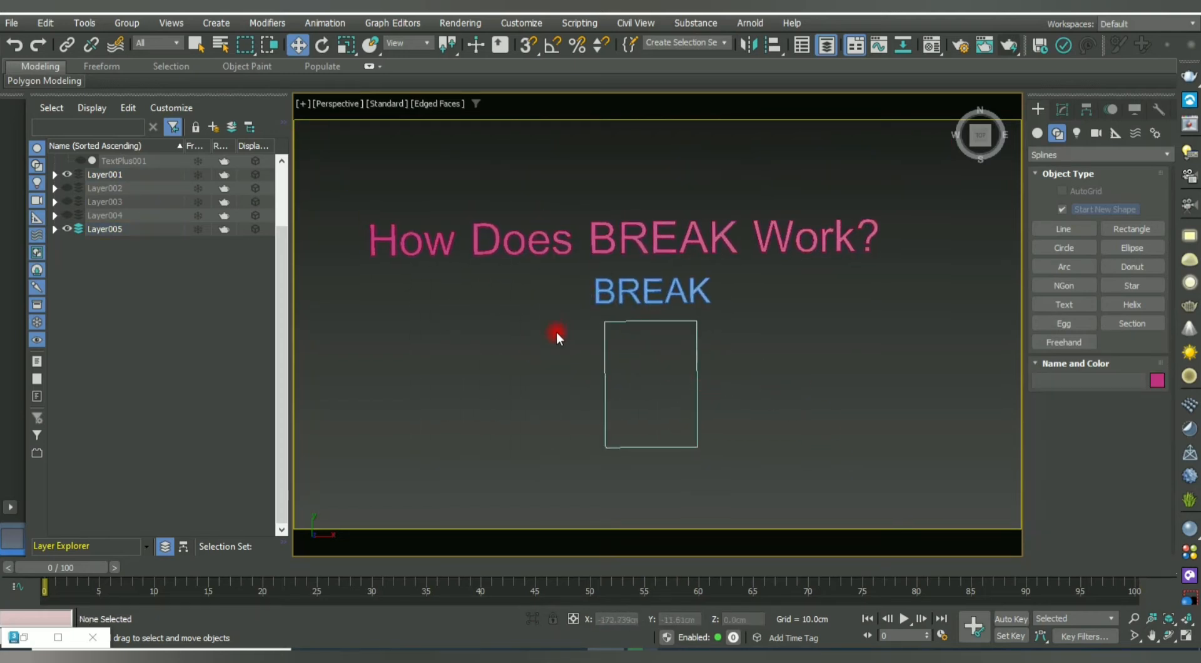
click(638, 398)
Convert the BREAK rectangle to an Editable Spline and enter Vertex mode, leaving corners unchanged.
right_click(618, 340)
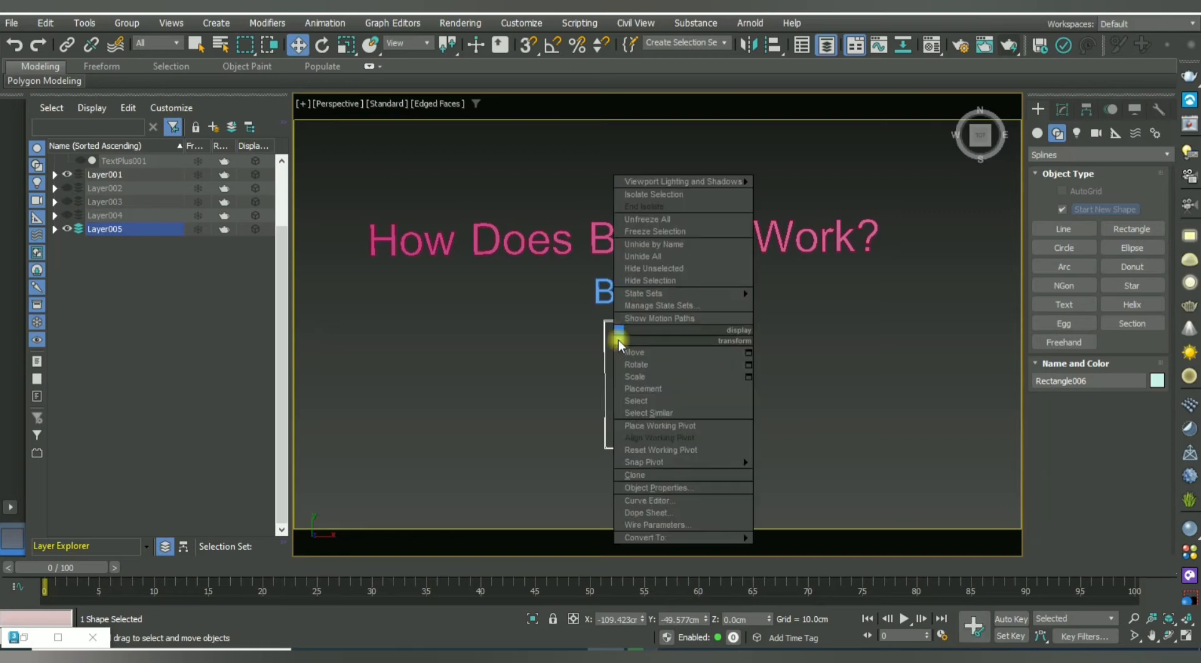
mouse_move(666, 538)
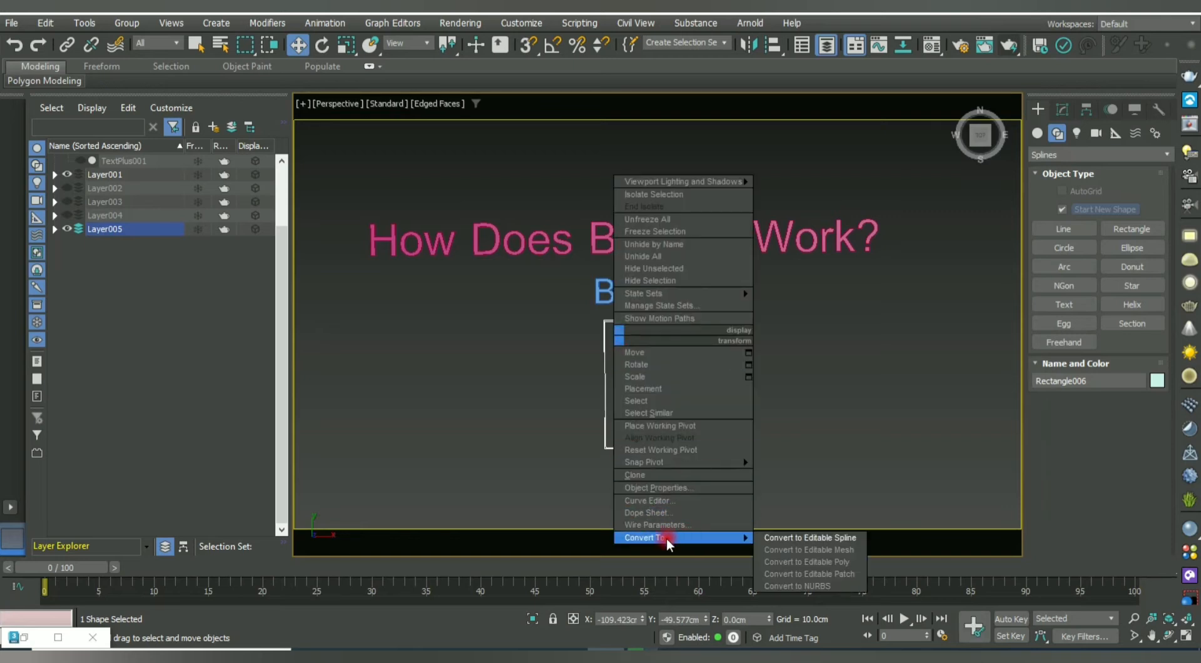
click(838, 537)
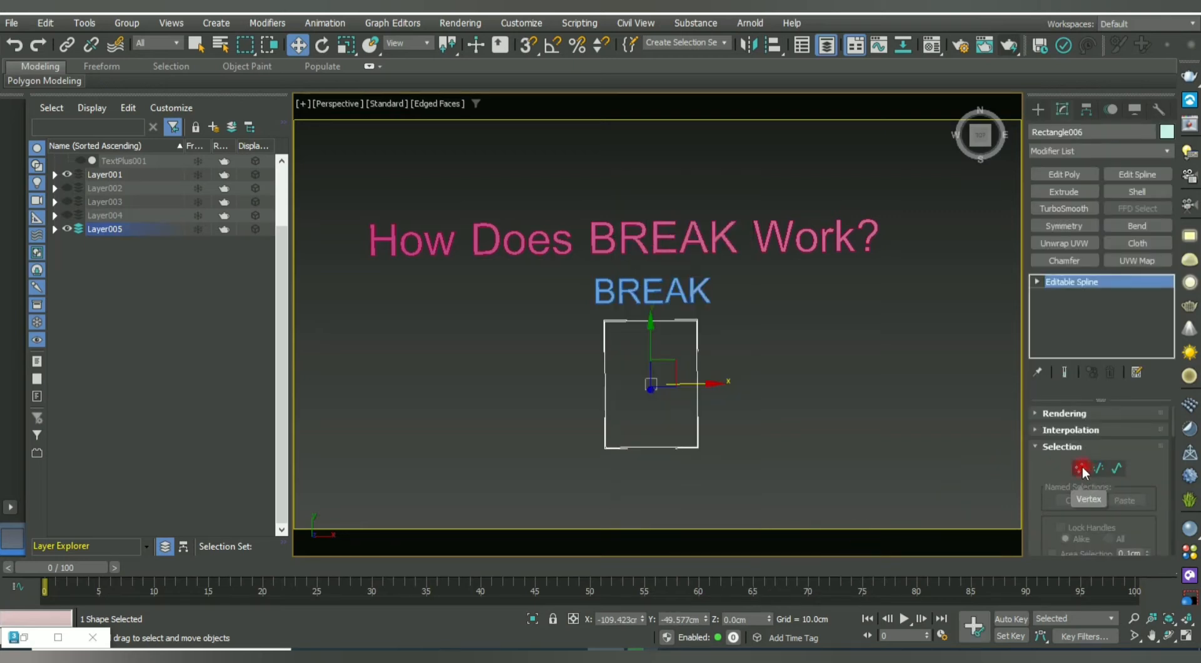
click(1077, 467)
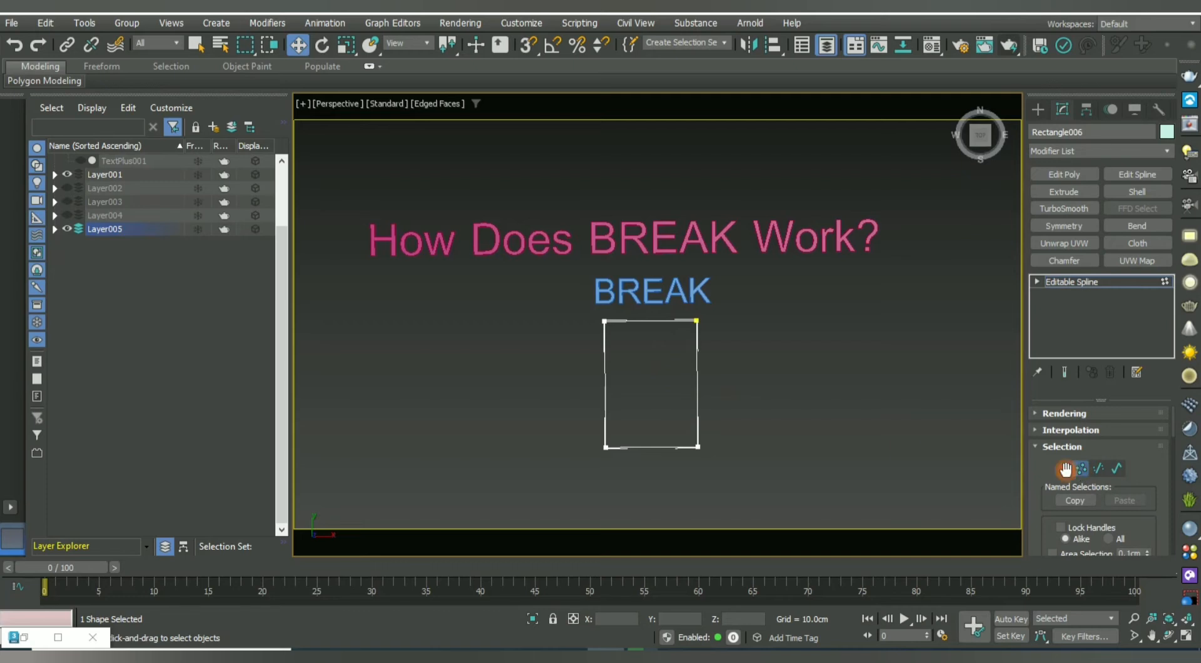
scroll(645, 329, up, 3)
scroll(625, 313, up, 2)
click(707, 283)
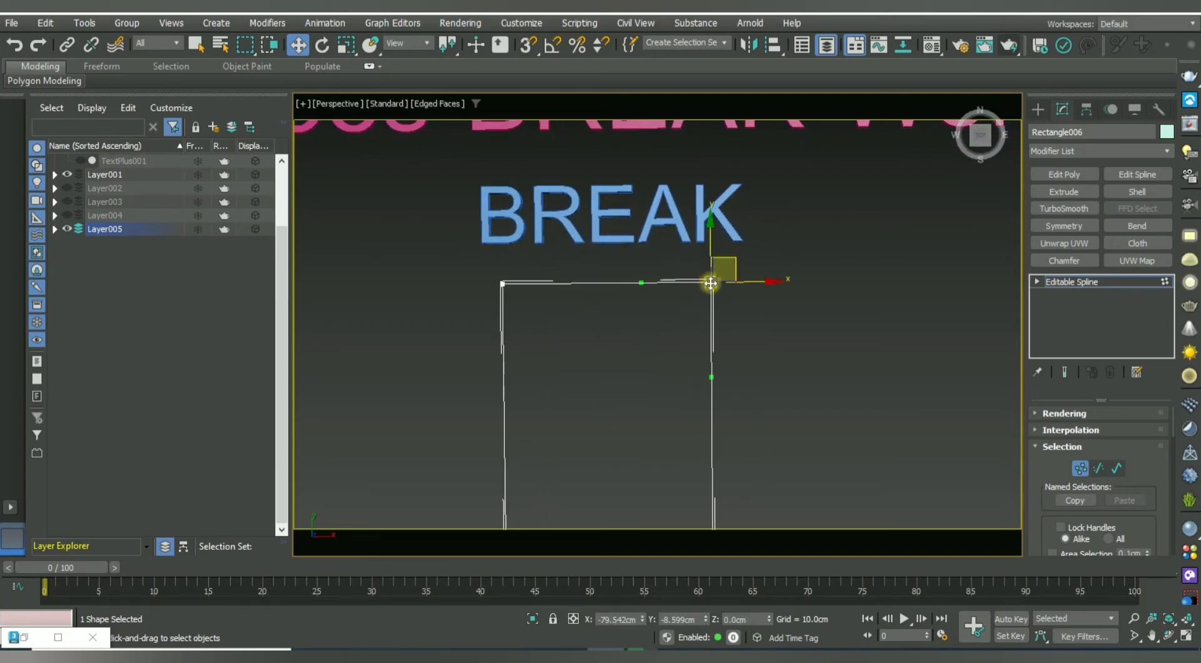
drag(759, 279, 877, 309)
key(ctrl+z)
middle_drag(750, 352, 593, 303)
right_click(580, 259)
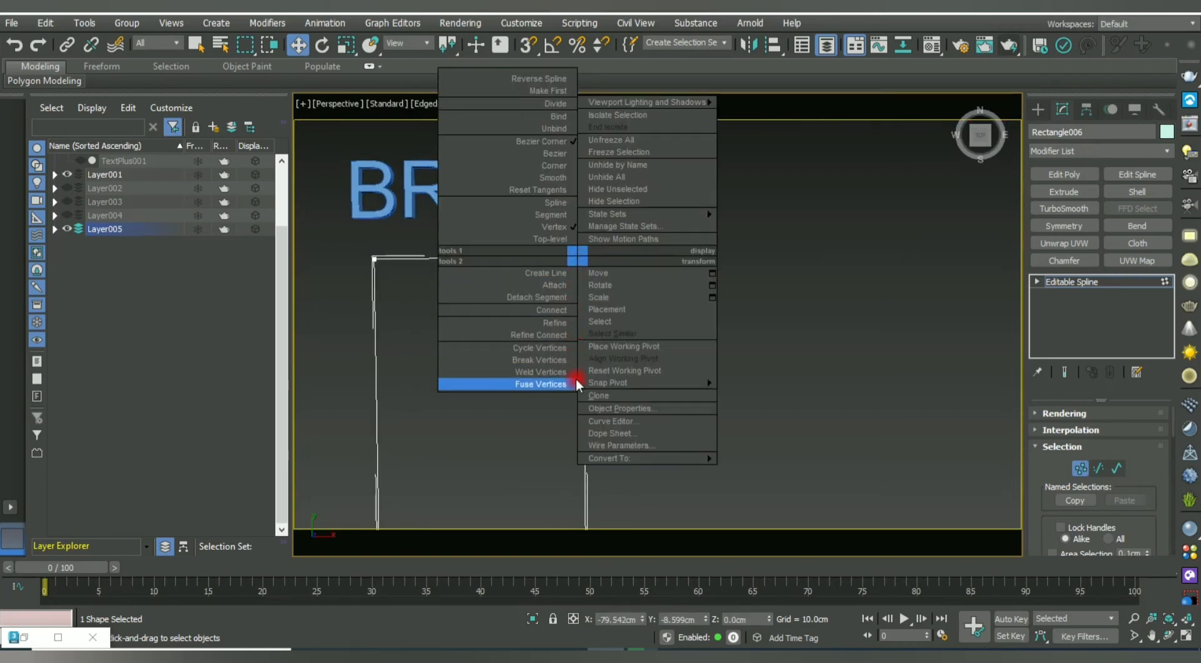
click(532, 359)
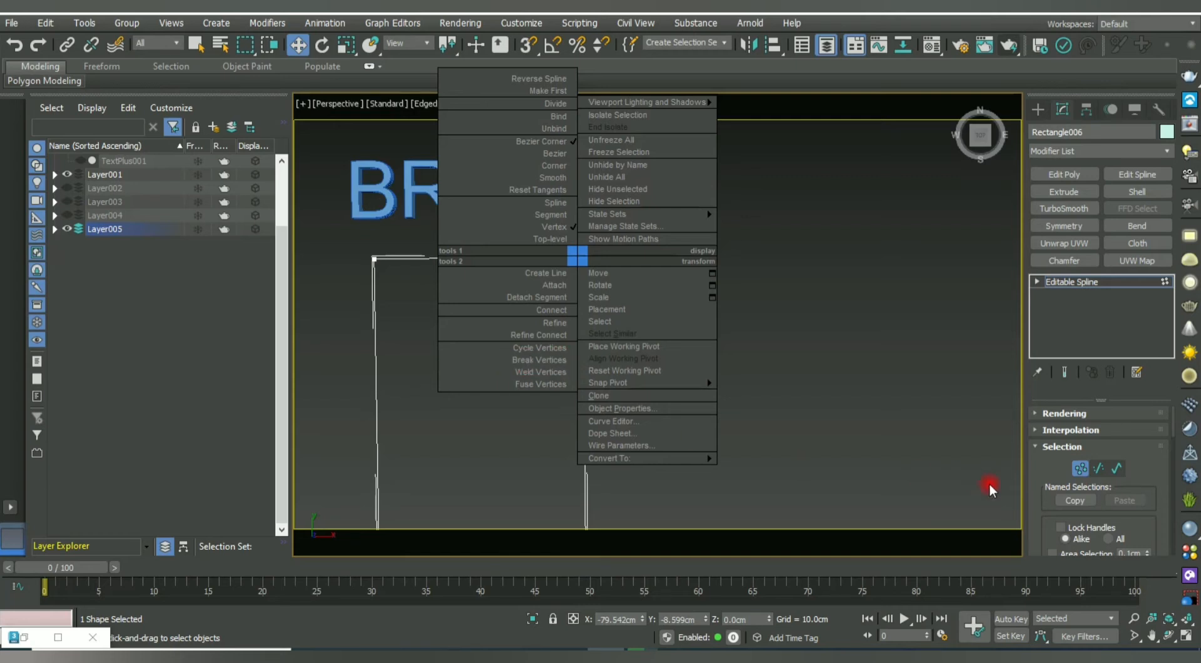
drag(1037, 504, 1035, 350)
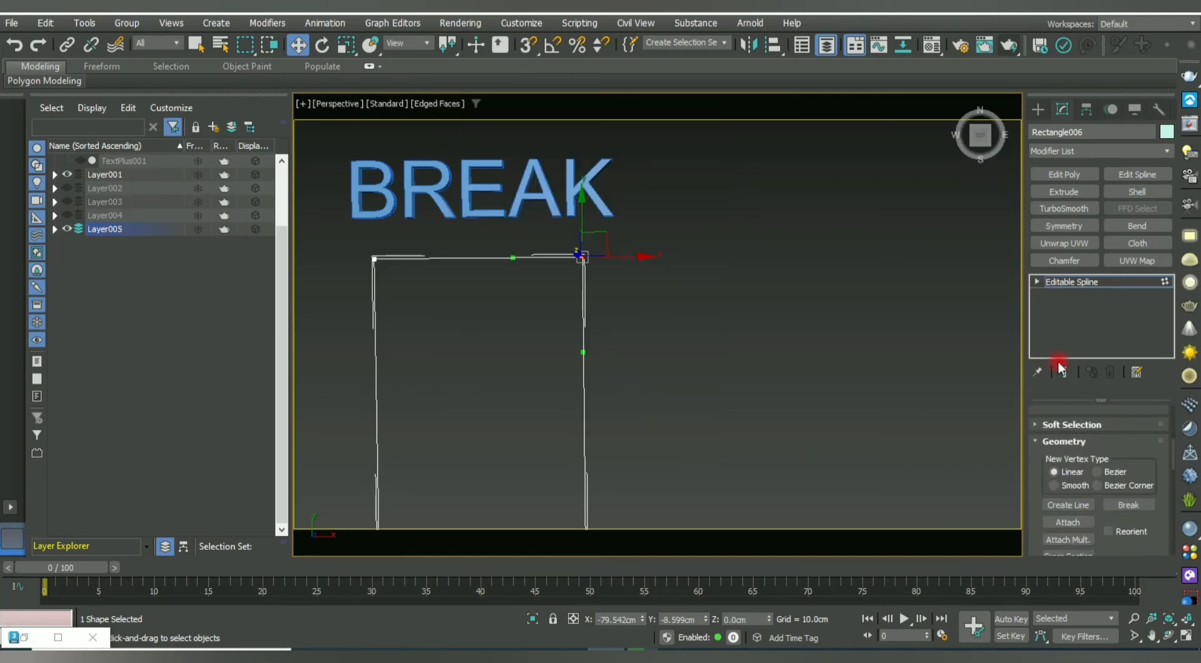
drag(1048, 499, 1045, 260)
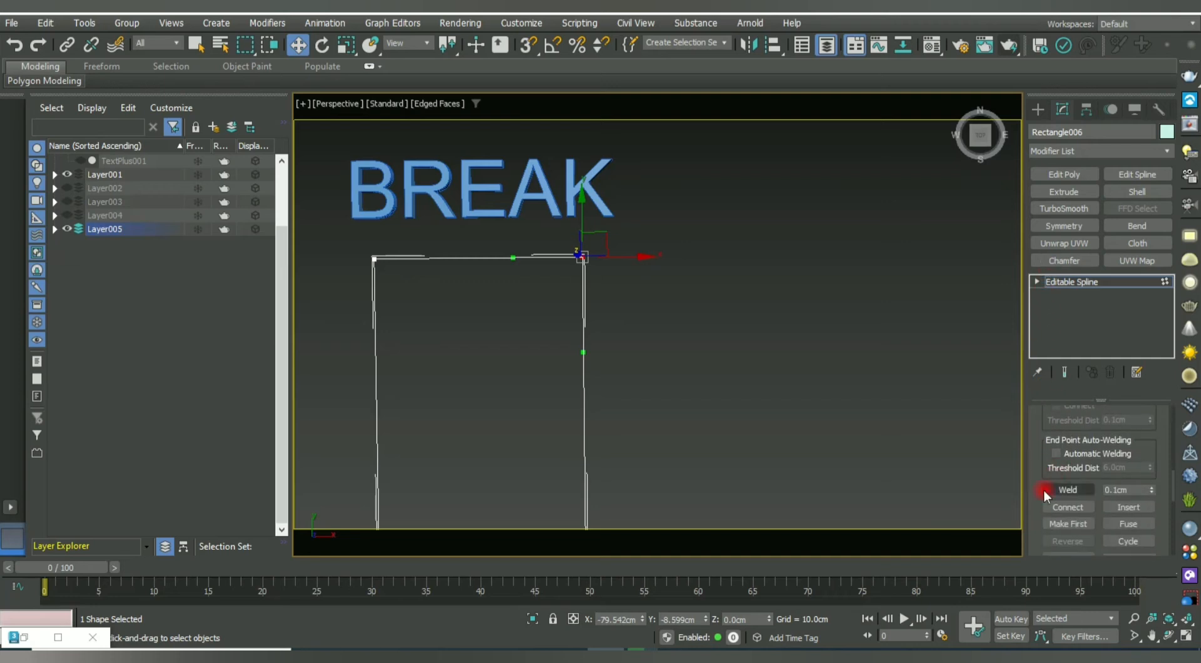
drag(1035, 502, 1061, 180)
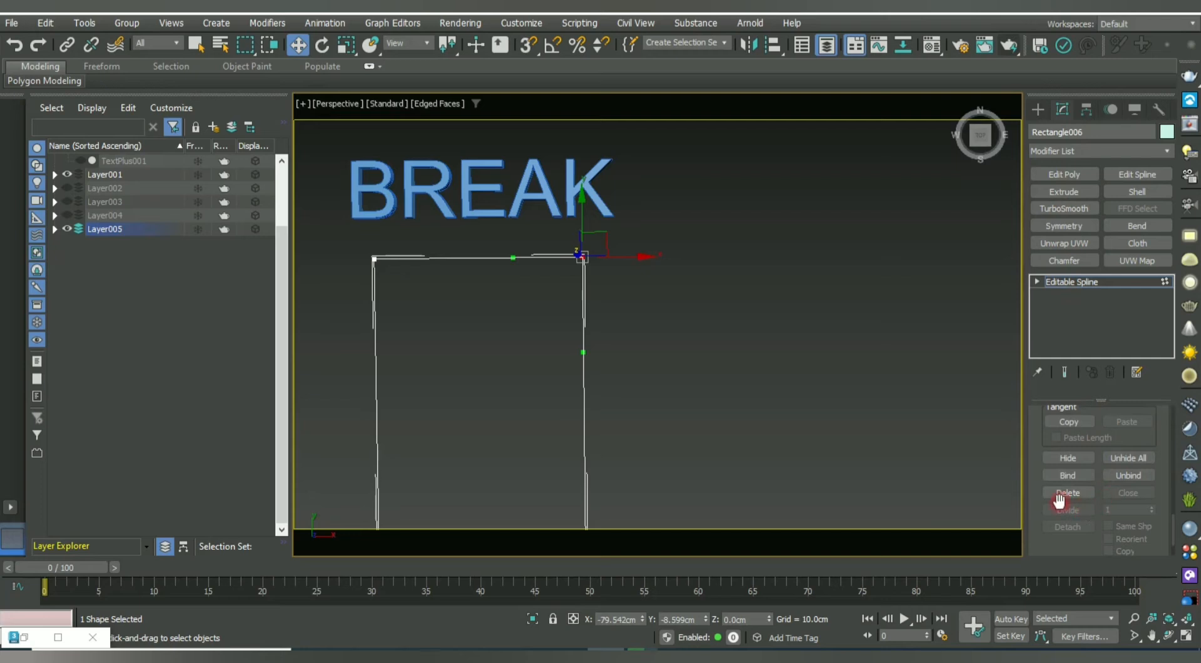
drag(1034, 497, 1065, 617)
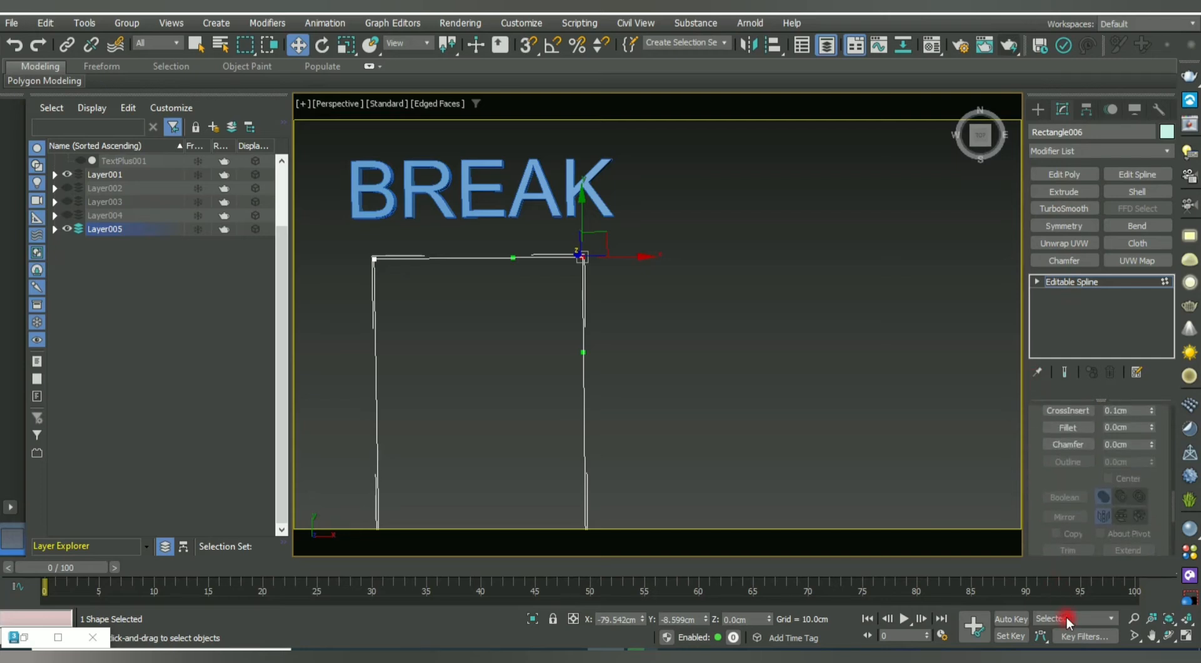
mouse_move(1055, 517)
mouse_down()
mouse_move(1045, 478)
mouse_move(1053, 530)
mouse_up()
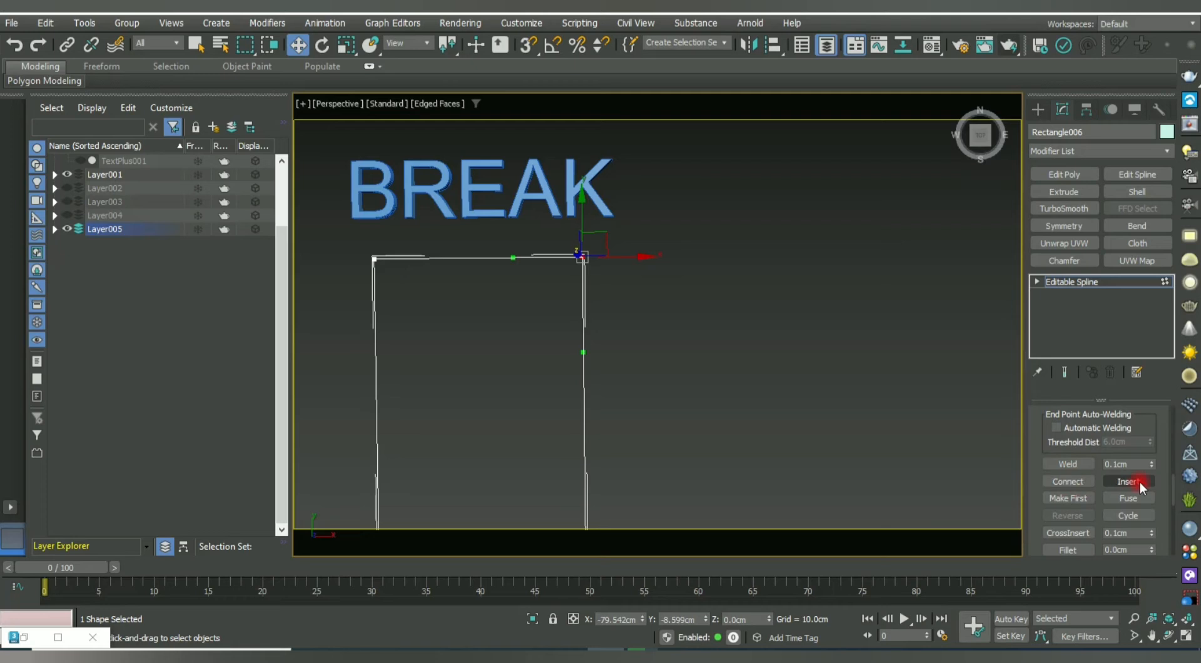
drag(1046, 484, 1050, 604)
drag(1036, 471, 1035, 601)
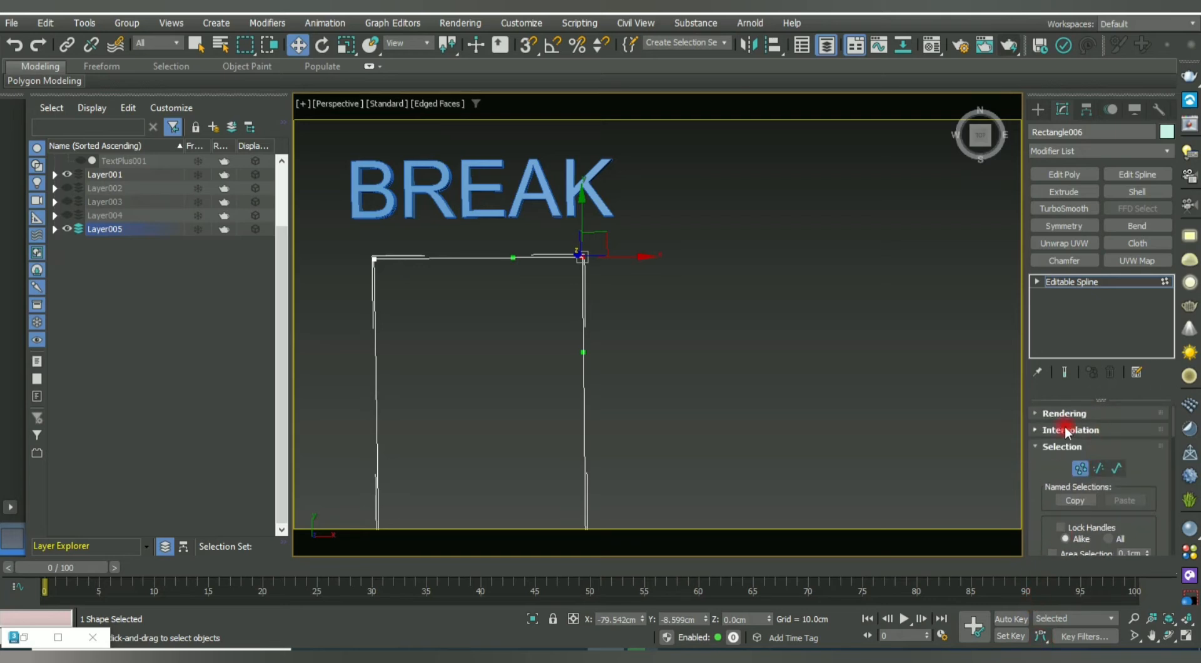
Break the top-right corner vertex and pull the separated corner to the right.
right_click(558, 282)
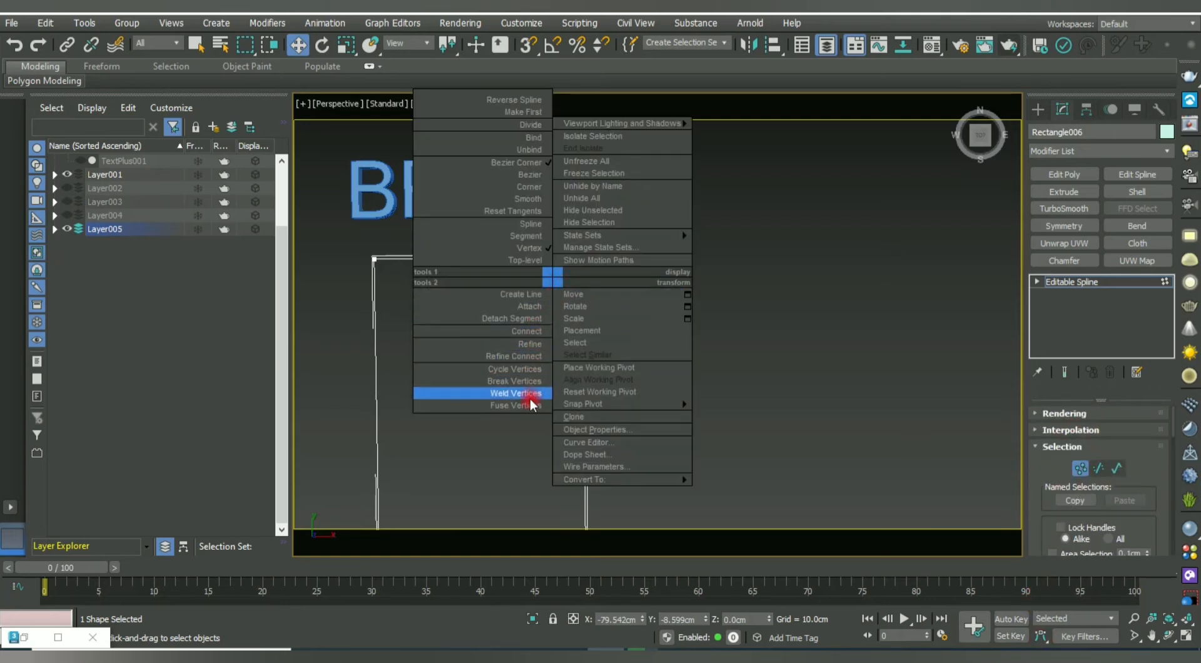
click(519, 380)
click(658, 320)
click(579, 259)
drag(630, 255, 857, 279)
click(791, 230)
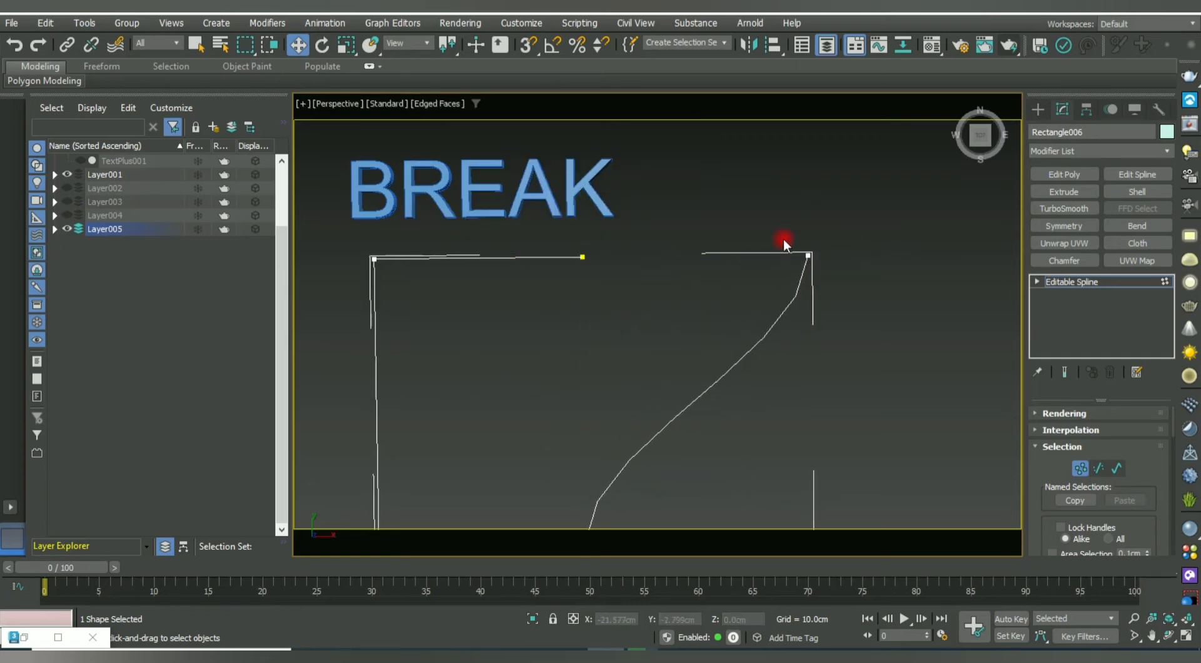
drag(582, 258, 555, 296)
key(ctrl+z)
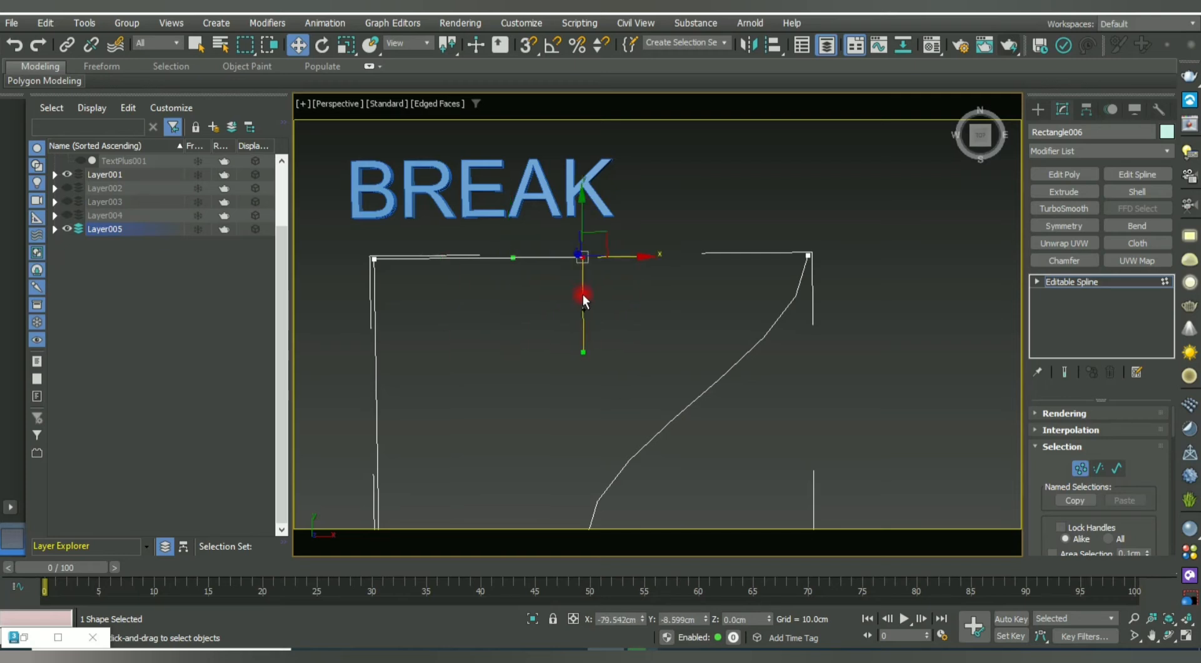
Shift the curve's bottom point to the right.
click(660, 308)
drag(792, 189, 683, 263)
click(651, 292)
drag(541, 227, 670, 283)
scroll(669, 282, down, 2)
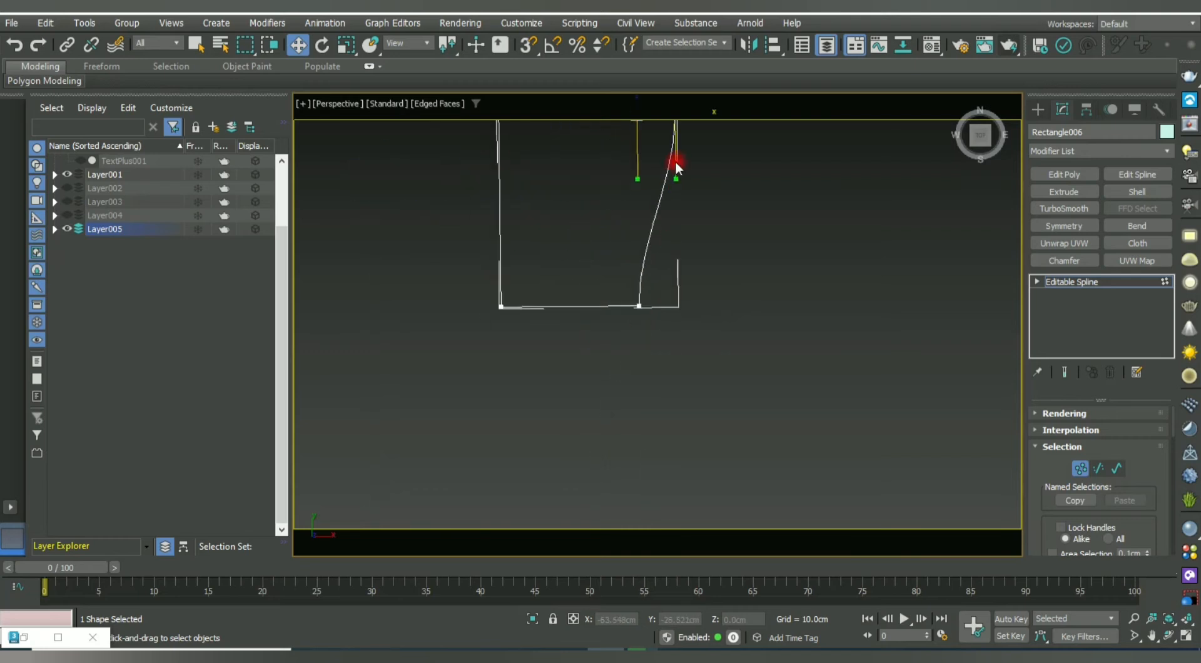
middle_drag(672, 346, 636, 406)
click(591, 377)
drag(631, 374, 818, 356)
click(790, 390)
Break the bottom-right corner vertex and move the right piece's points apart.
click(775, 377)
right_click(769, 372)
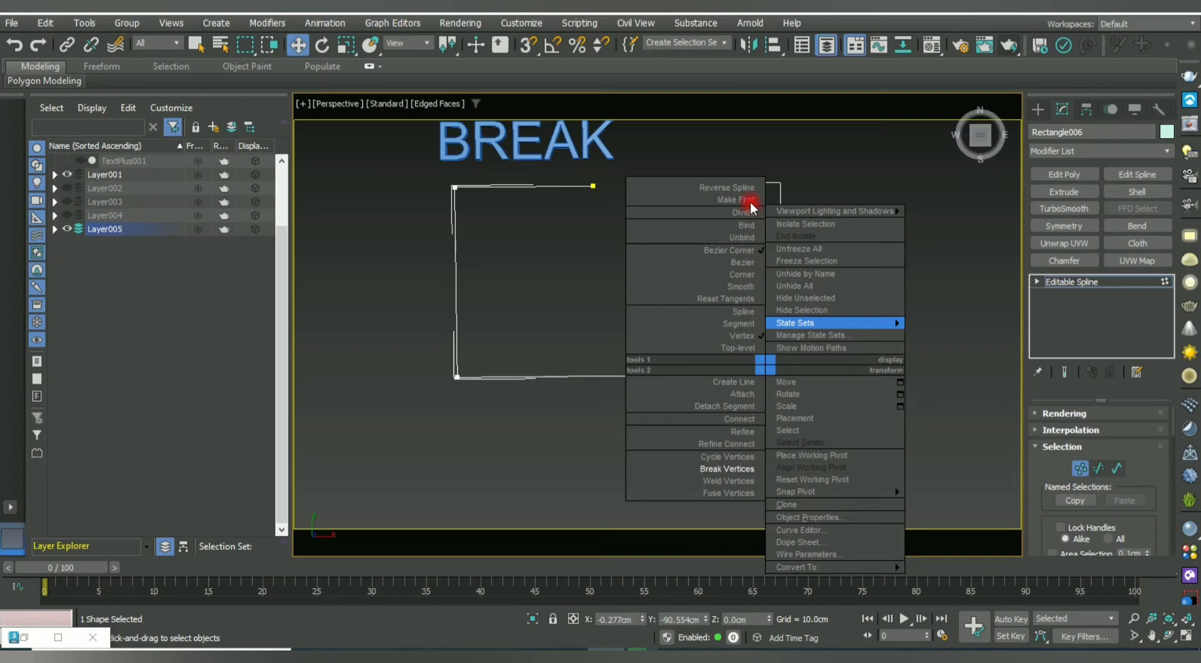
click(727, 469)
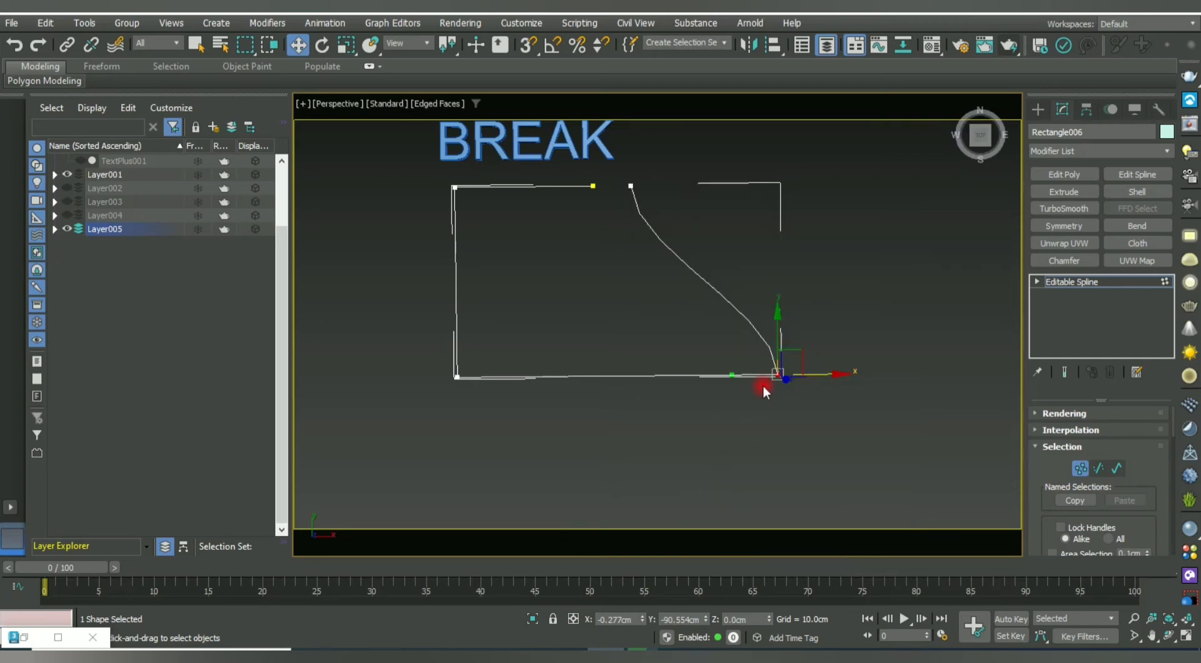
right_click(760, 378)
click(723, 479)
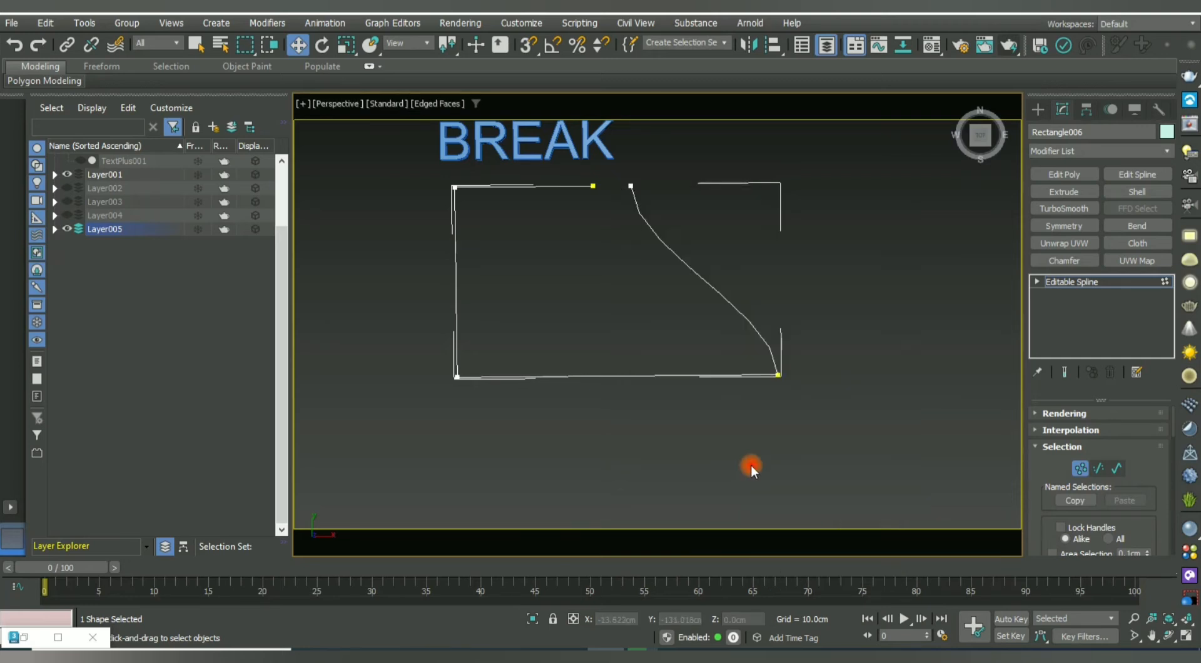
click(778, 379)
drag(804, 373, 603, 403)
click(771, 390)
click(777, 374)
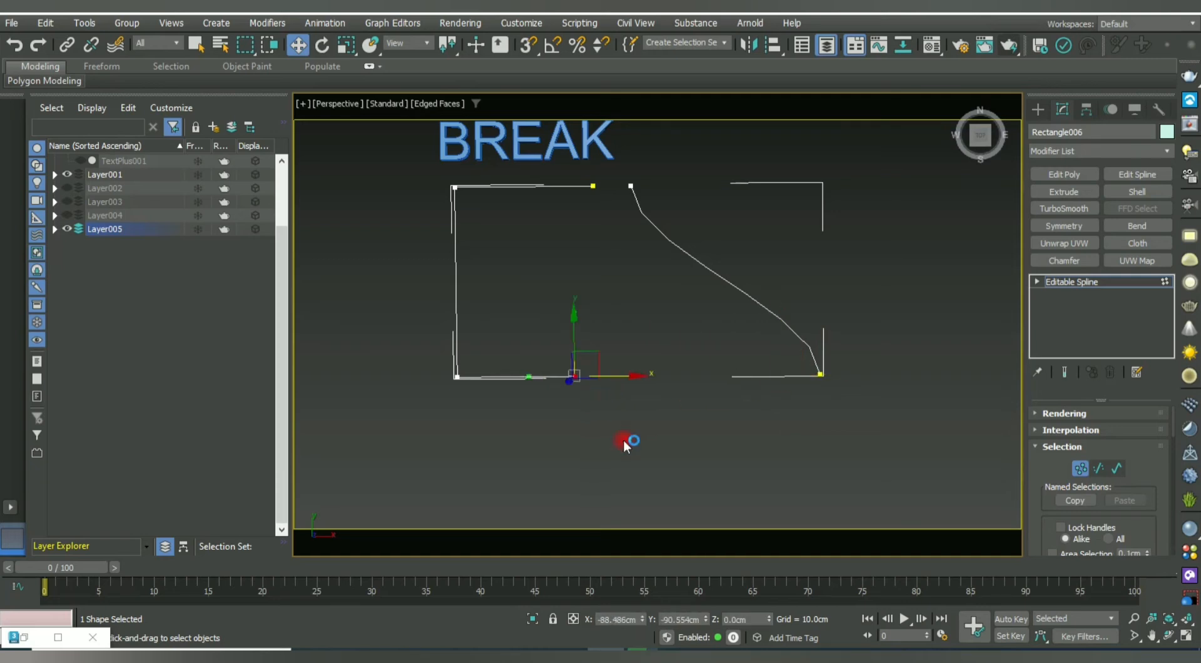
click(670, 195)
click(631, 184)
drag(688, 185, 782, 210)
click(744, 346)
scroll(655, 369, down, 3)
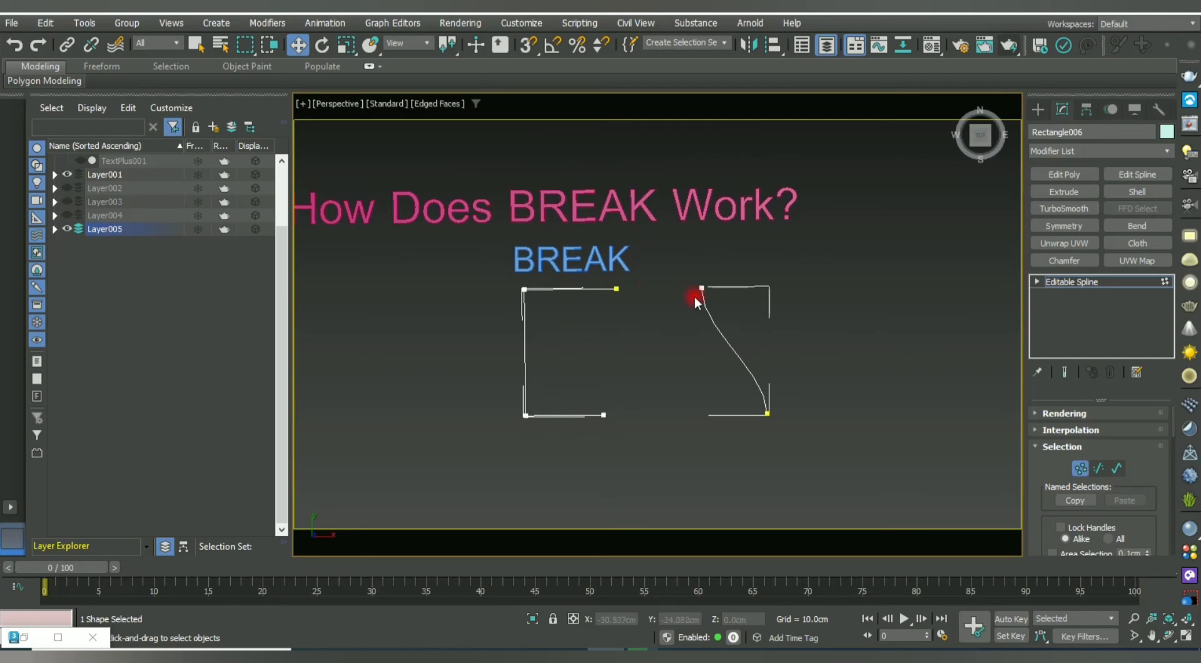
Exit Vertex mode, hide Layer001 and delete the broken BREAK splines.
click(1079, 468)
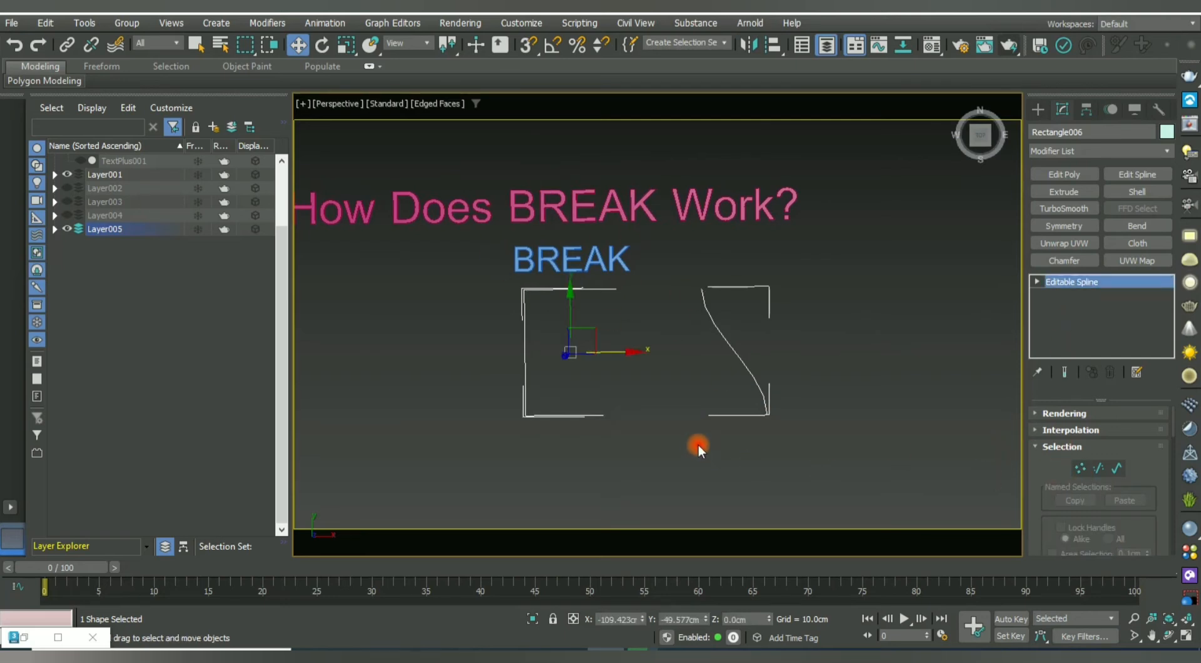
click(698, 444)
scroll(649, 429, down, 3)
middle_drag(649, 429, 691, 426)
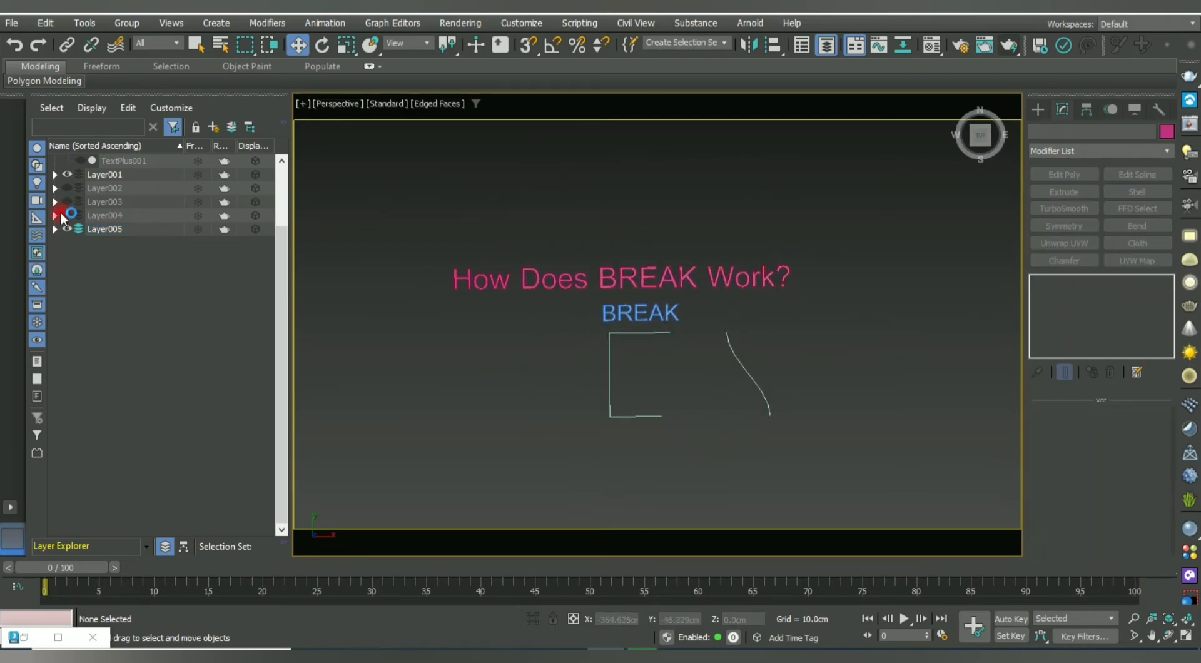
click(66, 175)
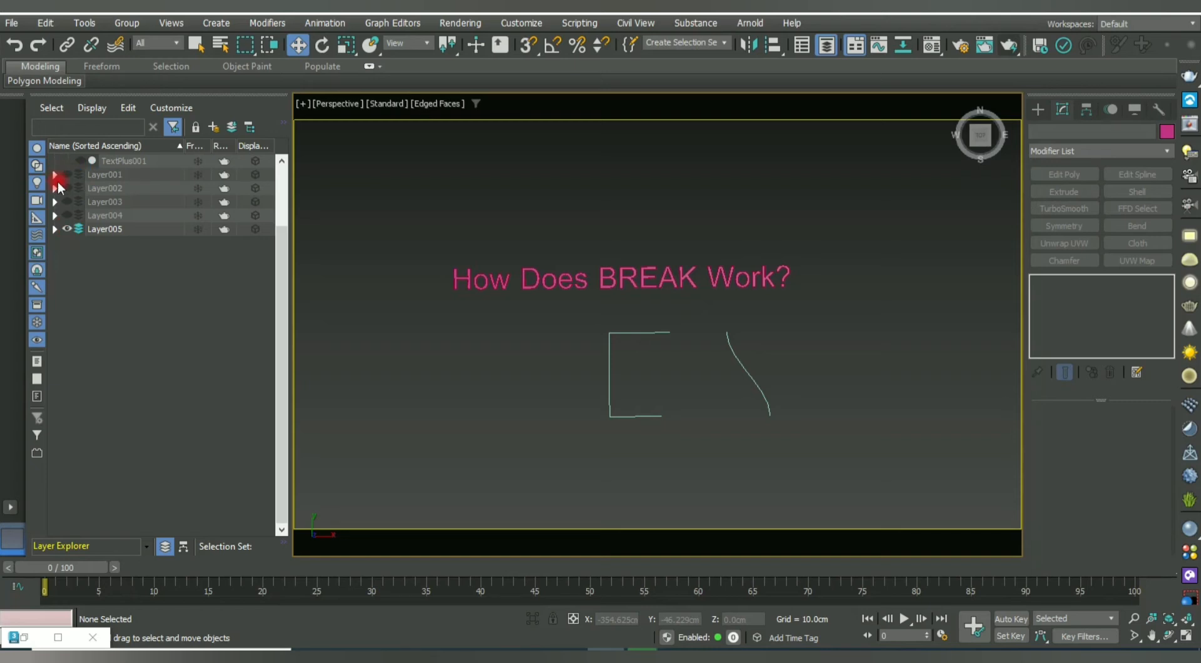
drag(793, 426, 792, 428)
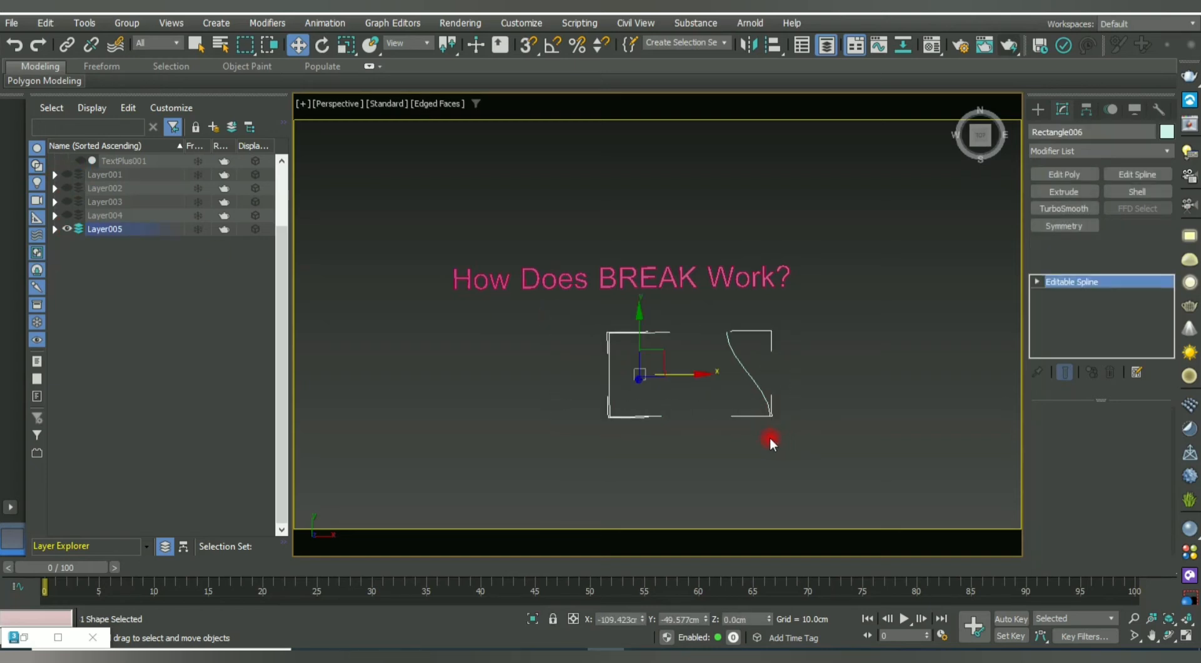
key(Delete)
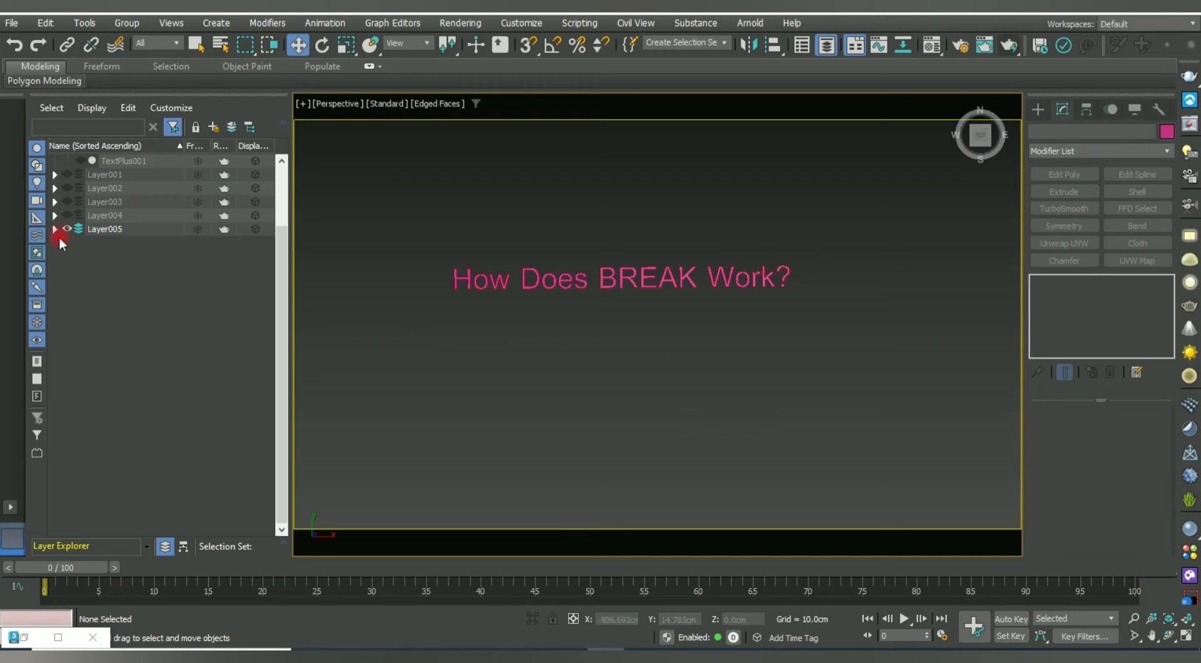
Unhide Layer002 to reveal the WELD label and rectangle, and dismiss the popup.
click(67, 229)
click(67, 229)
click(69, 216)
click(67, 188)
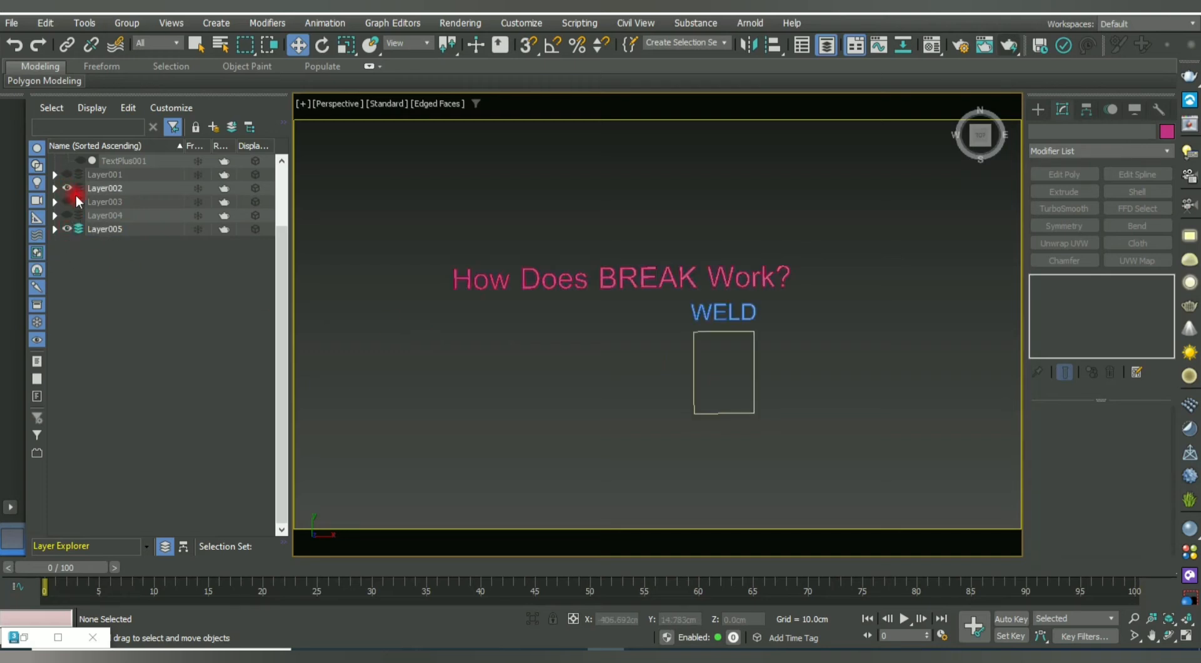
scroll(777, 313, up, 2)
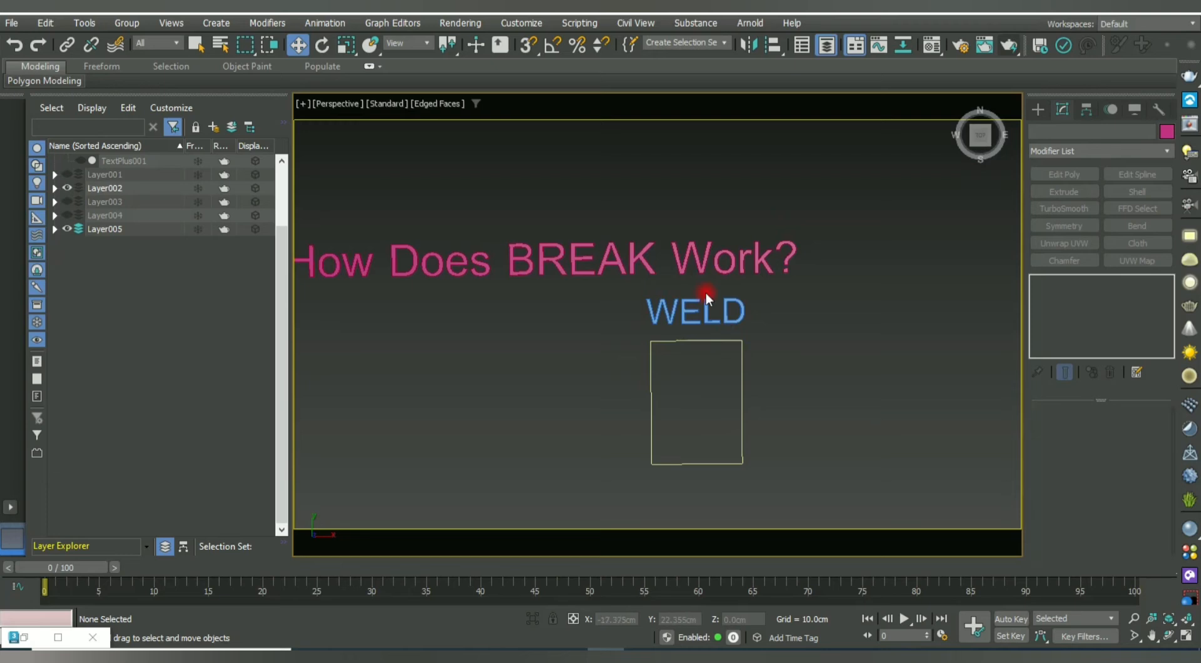
middle_drag(708, 313, 649, 314)
scroll(610, 309, down, 2)
scroll(648, 315, down, 2)
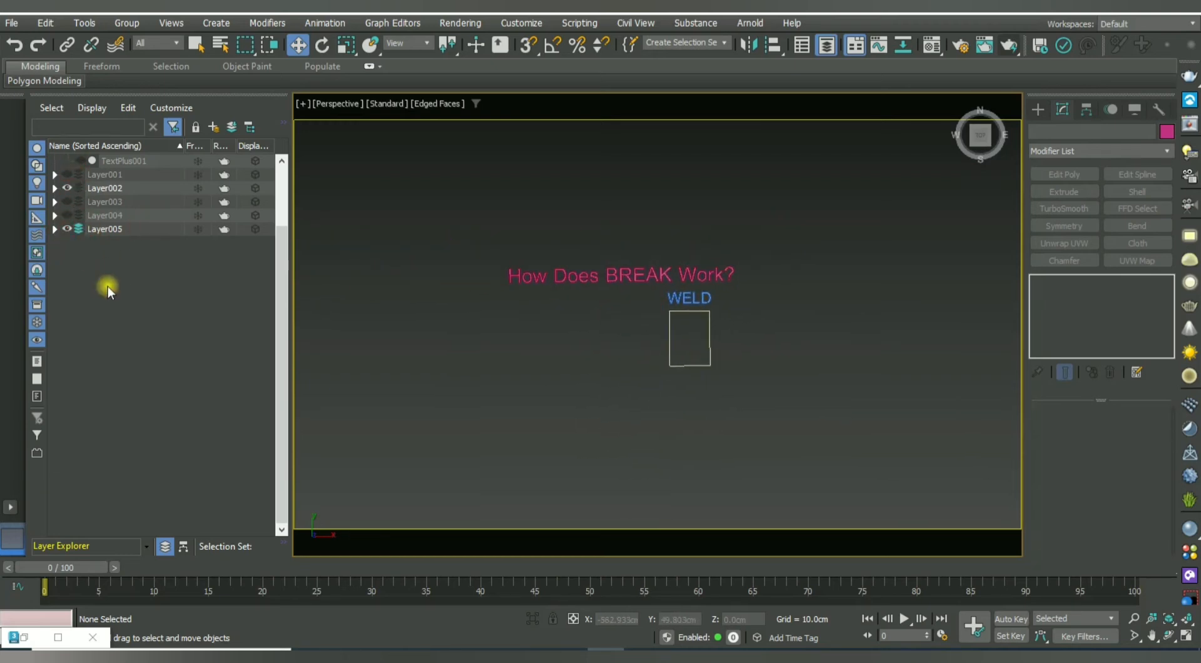
scroll(725, 314, up, 2)
middle_drag(671, 357, 646, 356)
scroll(689, 383, down, 1)
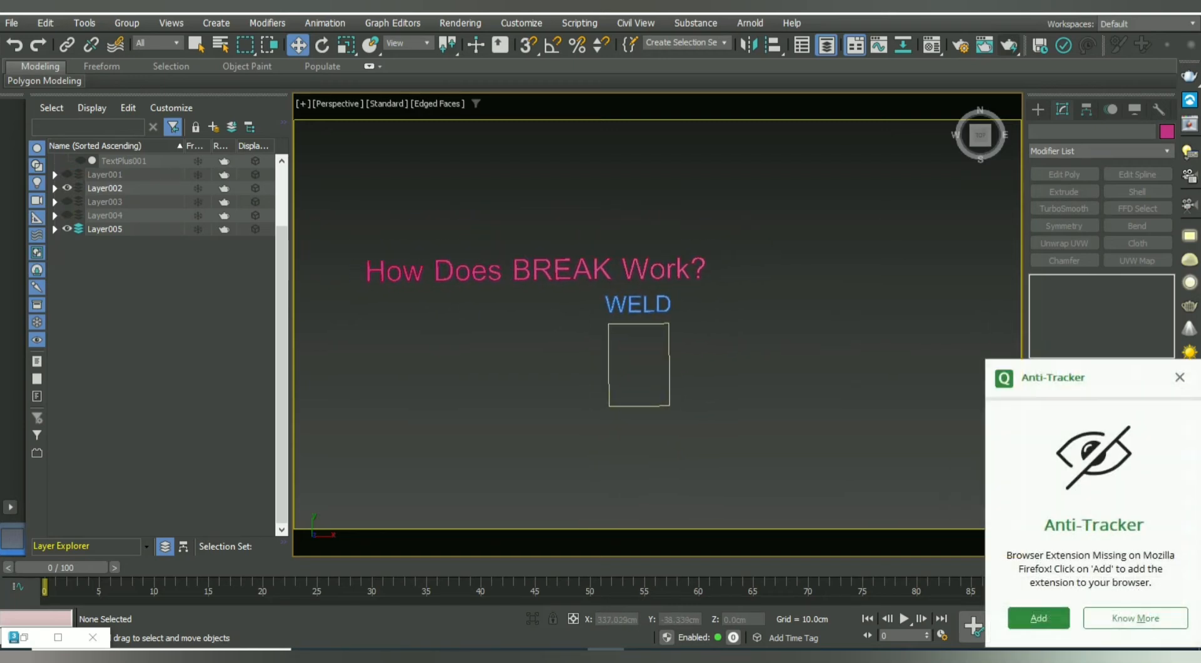
click(1179, 377)
scroll(685, 351, up, 2)
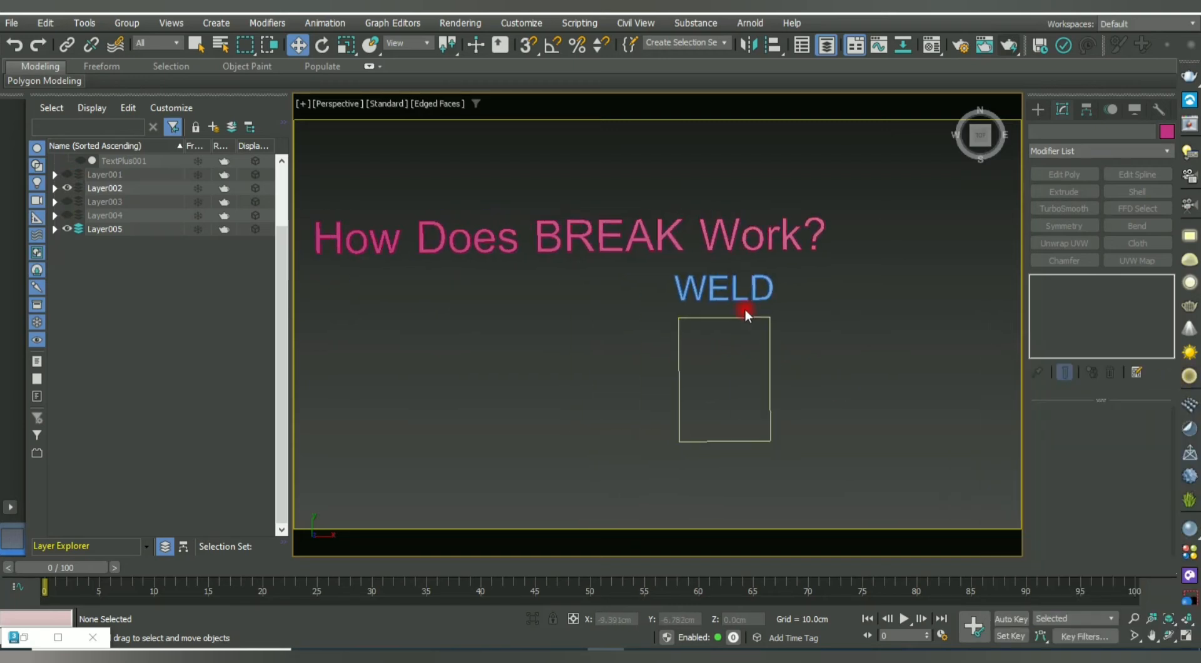
Replace BREAK with WELD in the title's Text box.
click(604, 233)
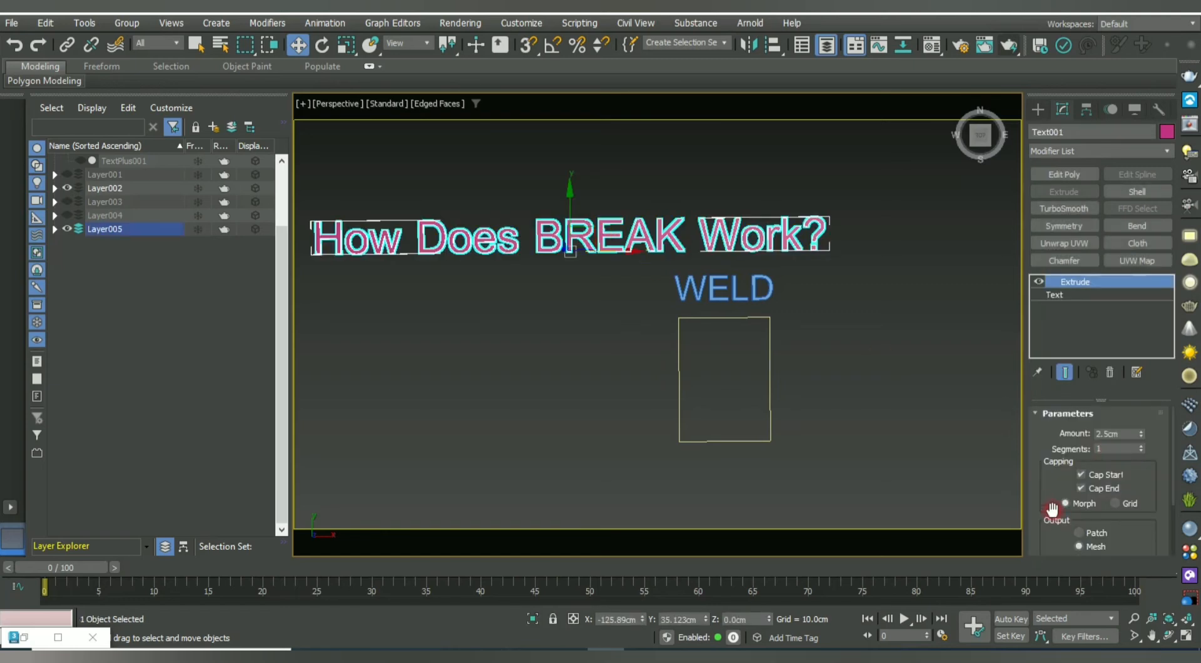
scroll(1035, 449, down, 1)
click(1057, 295)
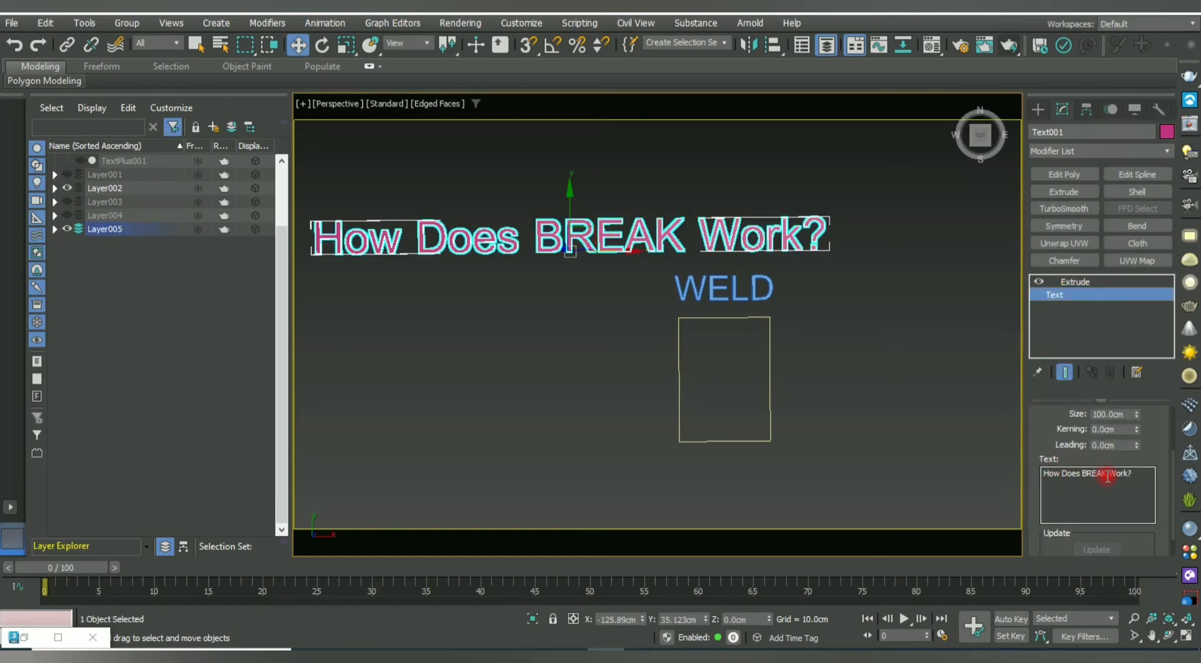
drag(1108, 473, 1088, 477)
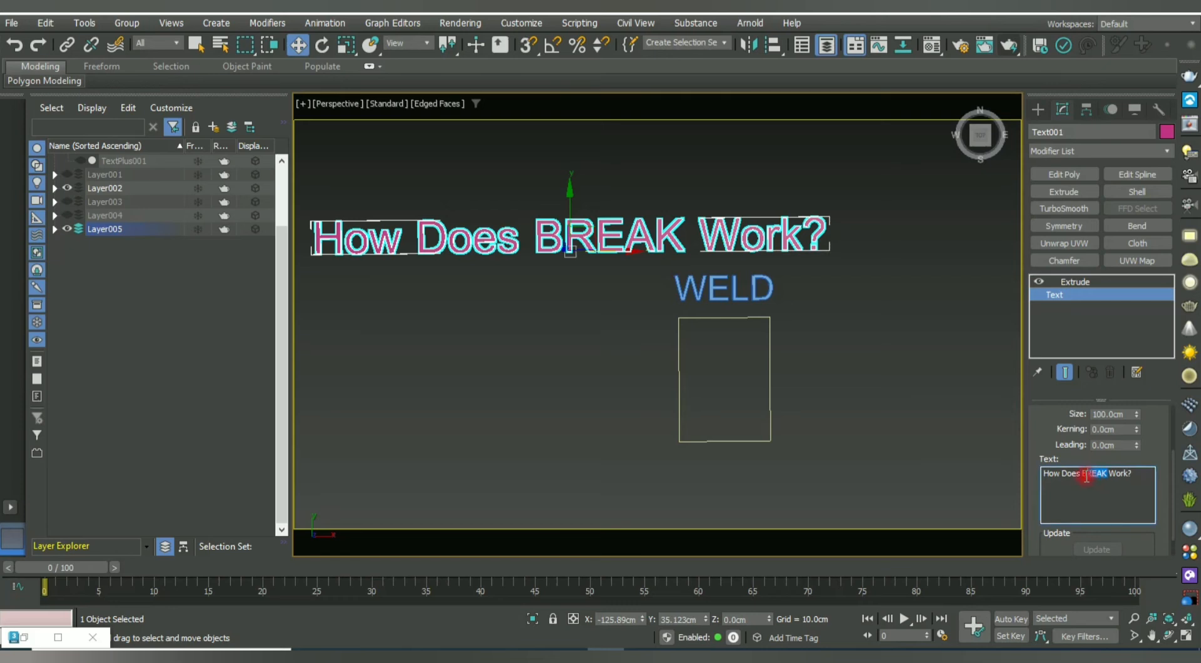
key(BackSpace)
text(WELD)
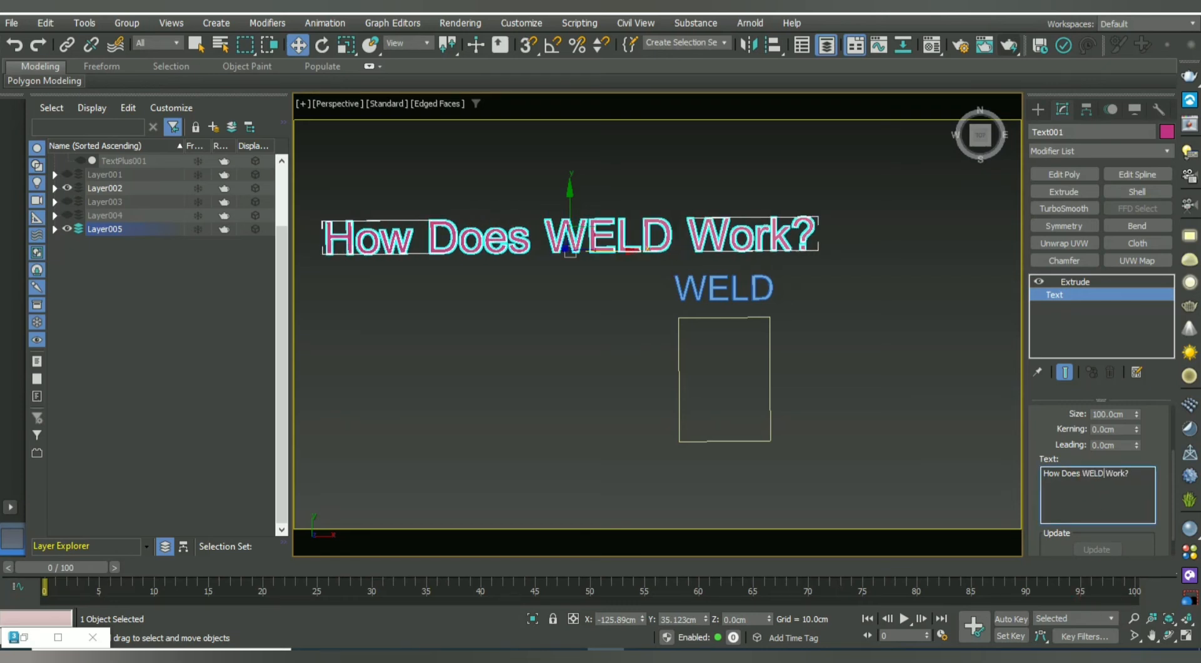
Reselect the title and drag it right toward the WELD label.
click(445, 374)
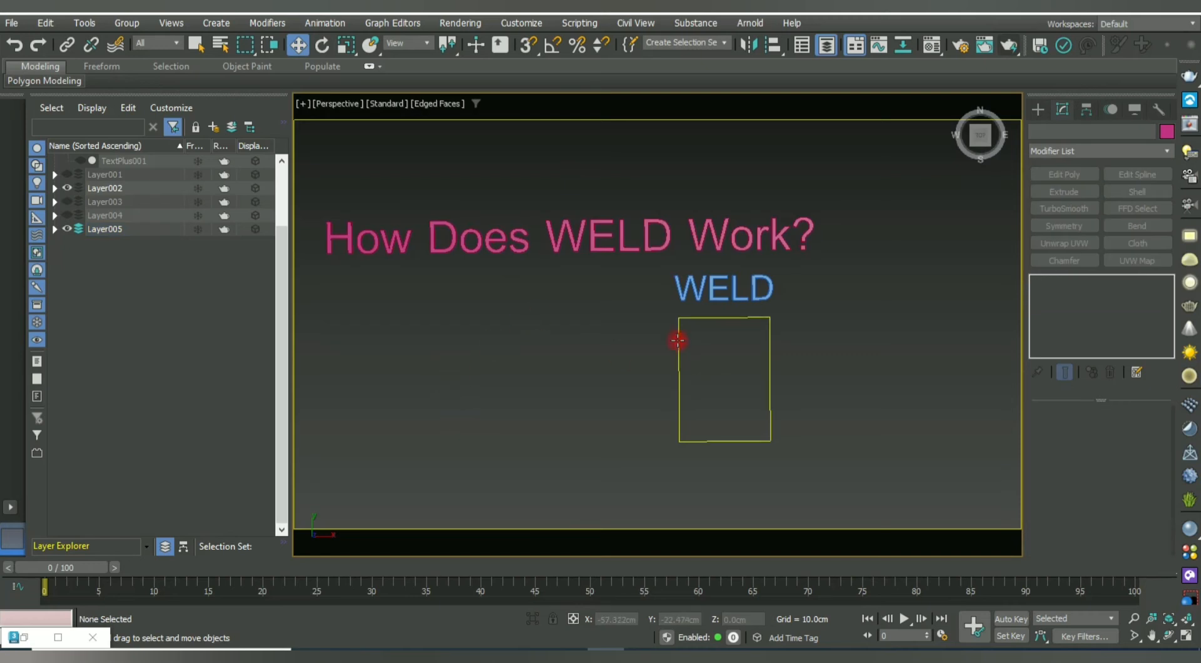
middle_drag(678, 341, 584, 200)
click(644, 232)
drag(606, 248, 753, 254)
Convert the WELD rectangle to an Editable Spline and enter Vertex sub-object mode.
click(822, 390)
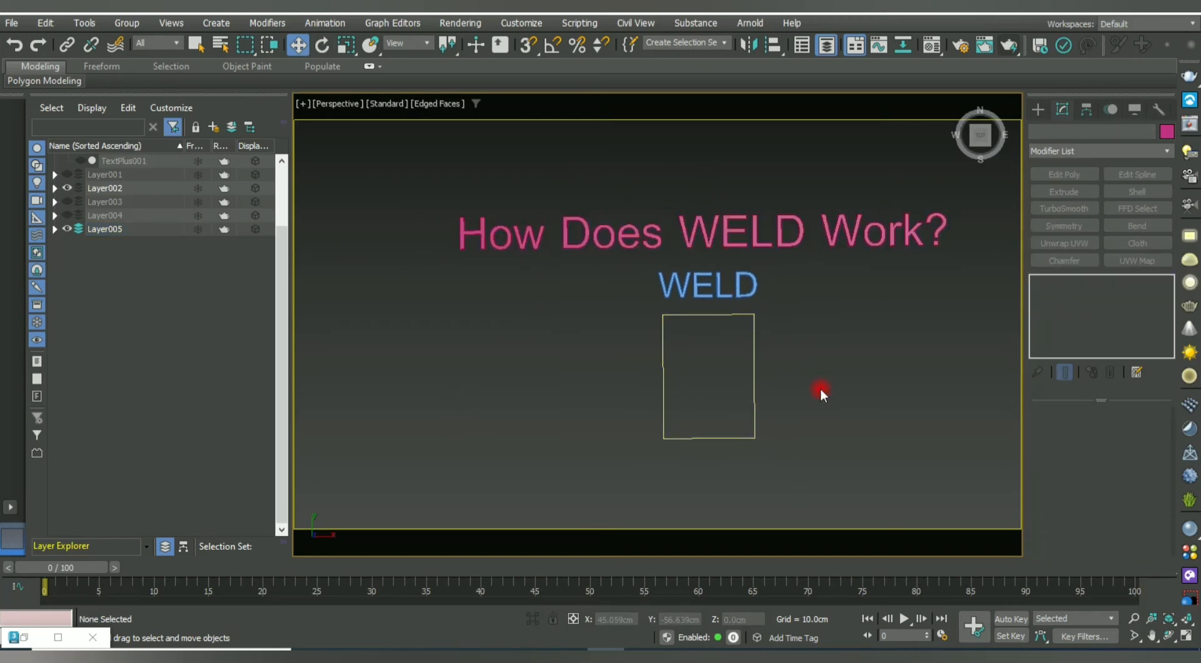
middle_drag(800, 427, 782, 472)
scroll(764, 424, up, 2)
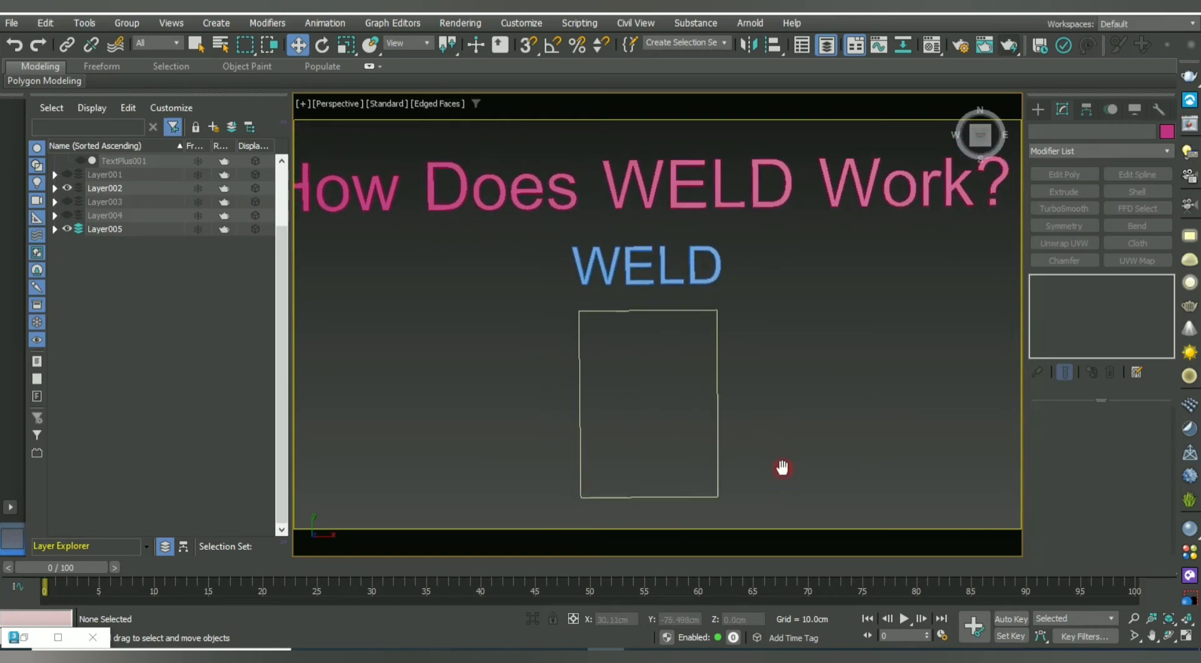
click(720, 379)
click(827, 365)
drag(827, 365, 418, 433)
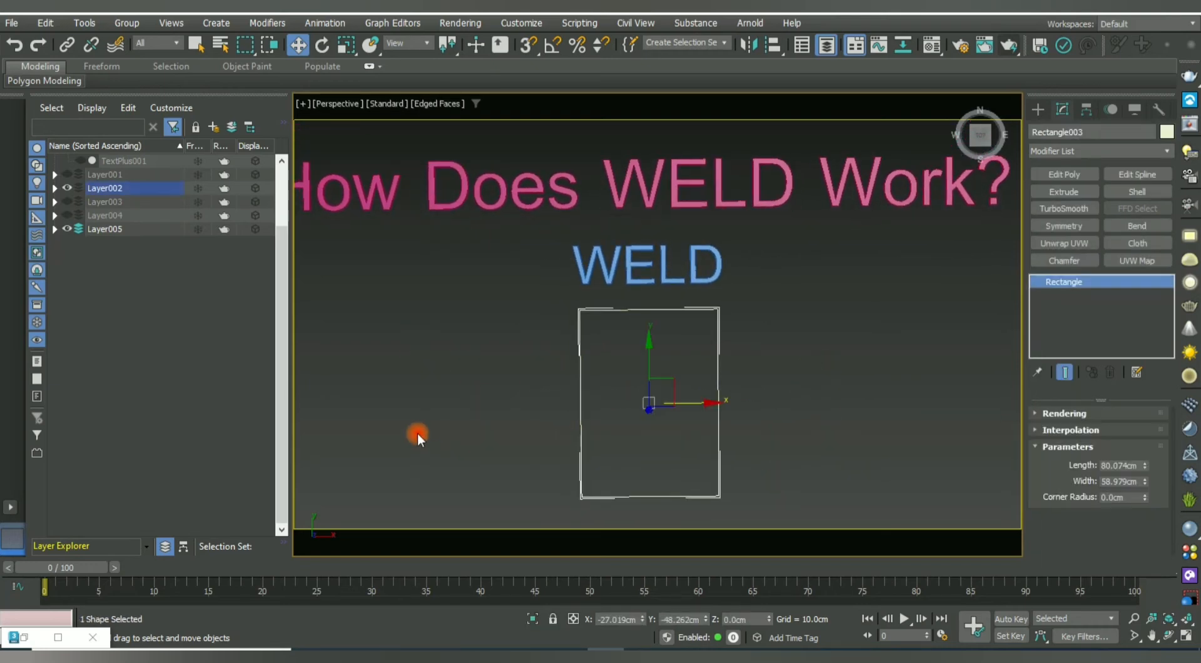
right_click(1078, 281)
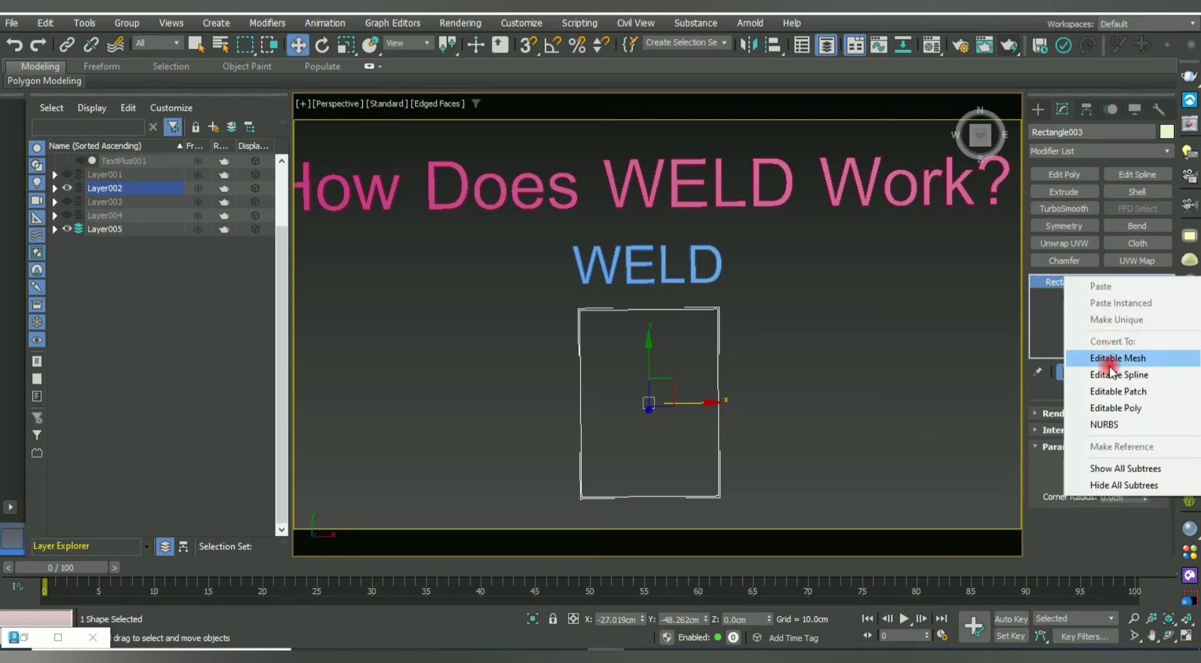
click(1131, 374)
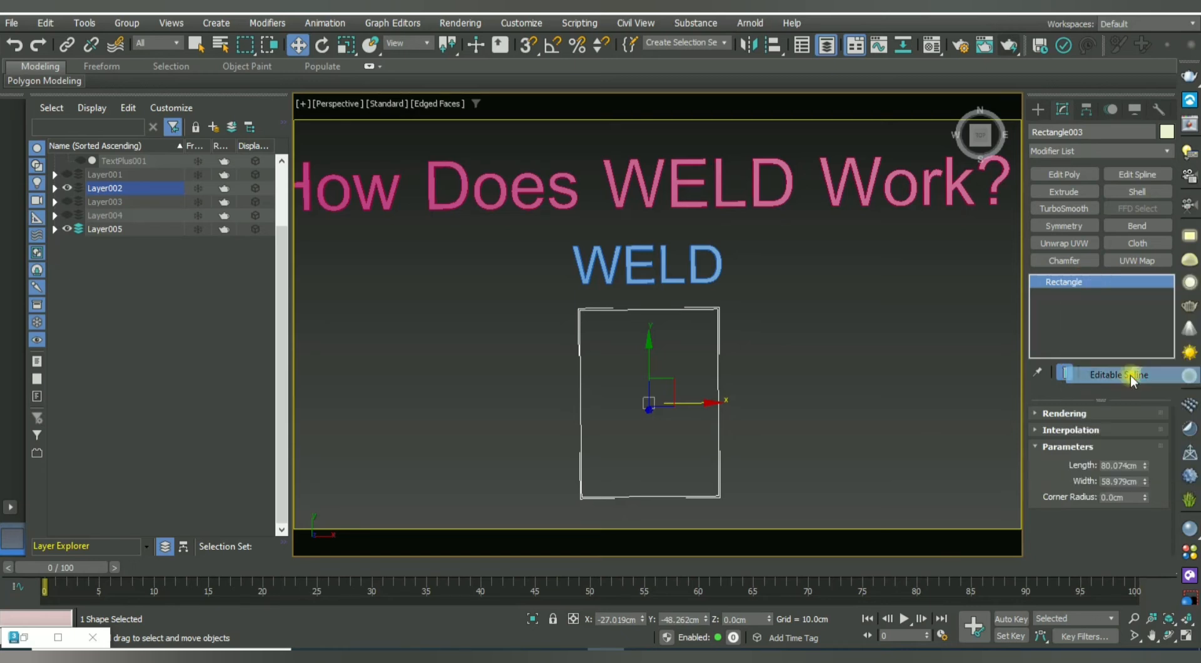
click(1036, 282)
click(1065, 294)
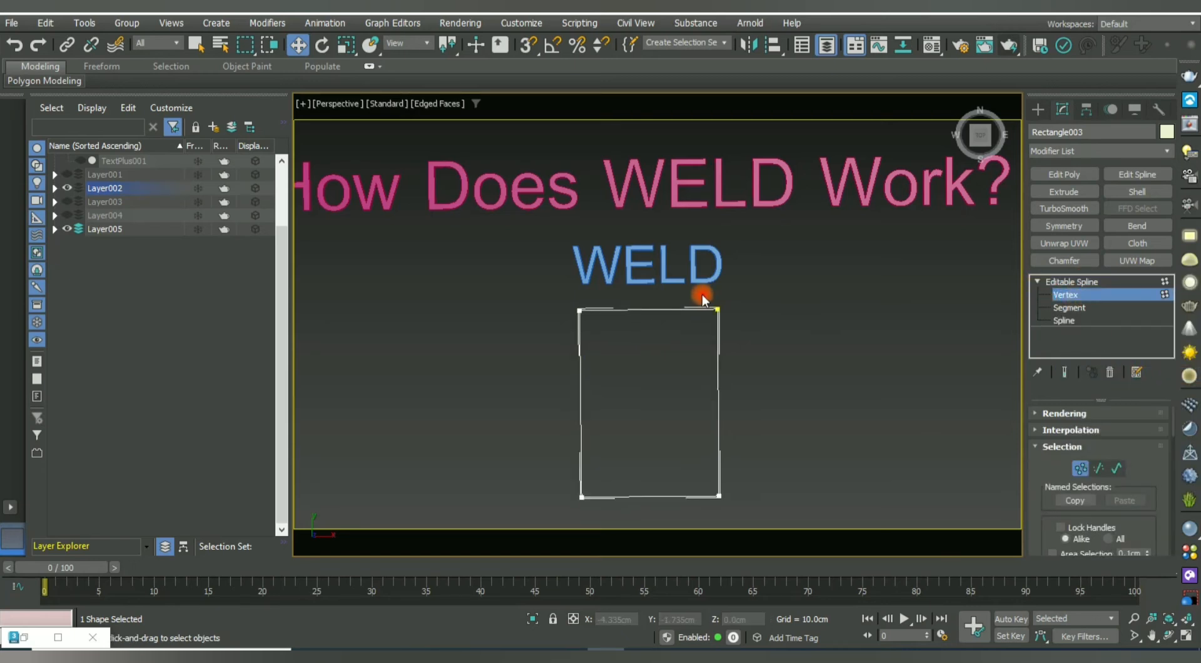
Move the rectangle's top-right vertex right and apply Break Vertices to it.
click(715, 308)
middle_drag(779, 357, 614, 348)
drag(611, 306, 763, 322)
right_click(671, 308)
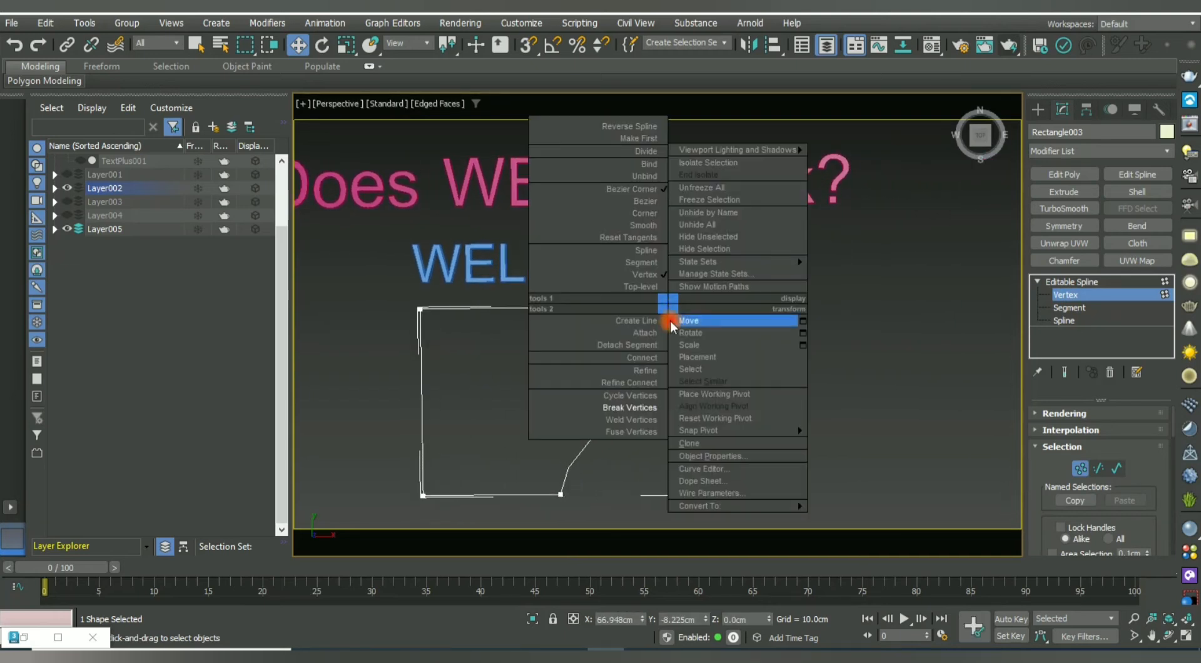
click(626, 407)
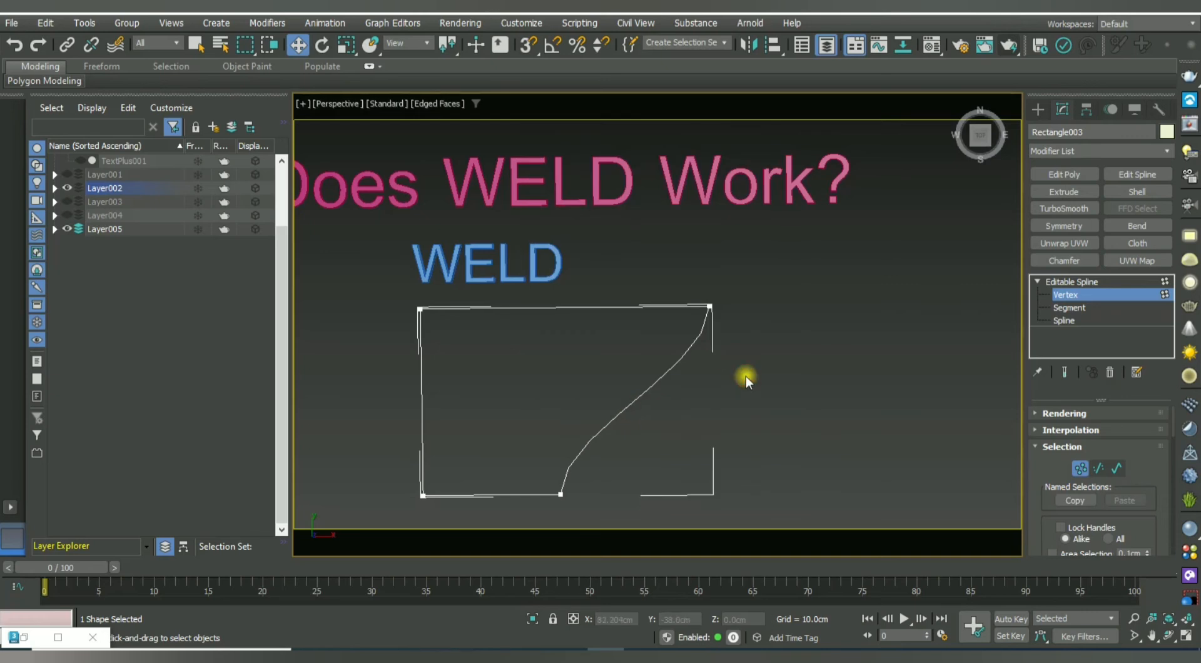
Pull the split corner vertices apart, then select both loose ends for welding.
click(706, 305)
drag(742, 311, 839, 310)
click(855, 356)
click(708, 305)
drag(735, 305, 585, 334)
click(716, 408)
scroll(688, 412, down, 3)
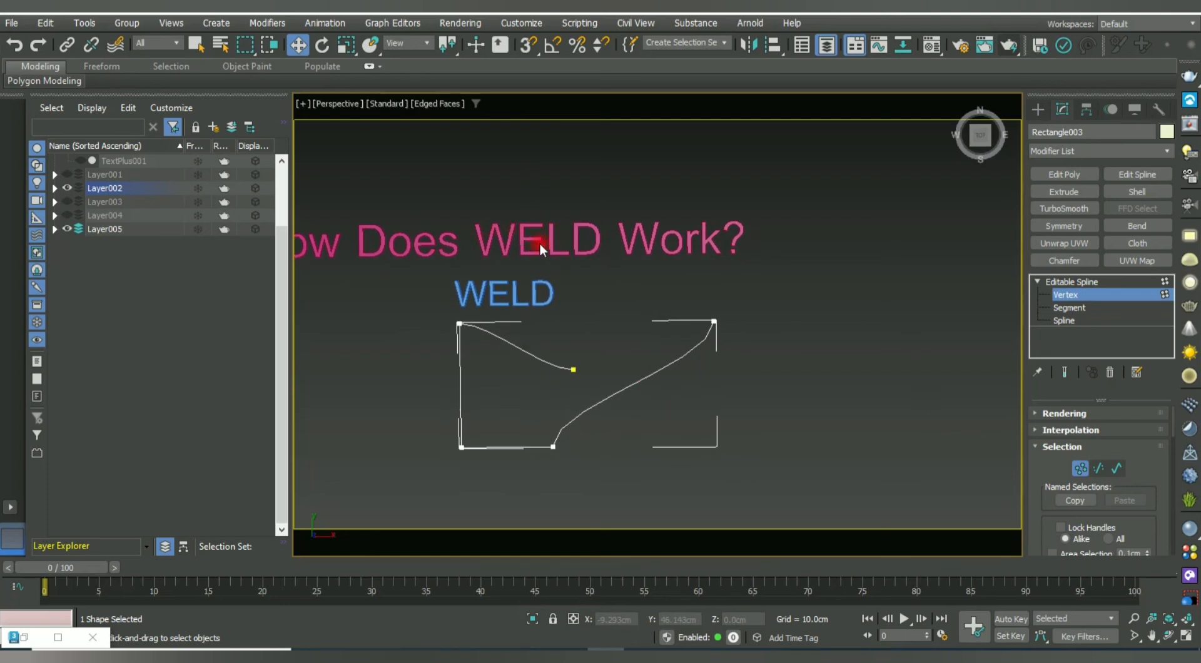
click(577, 377)
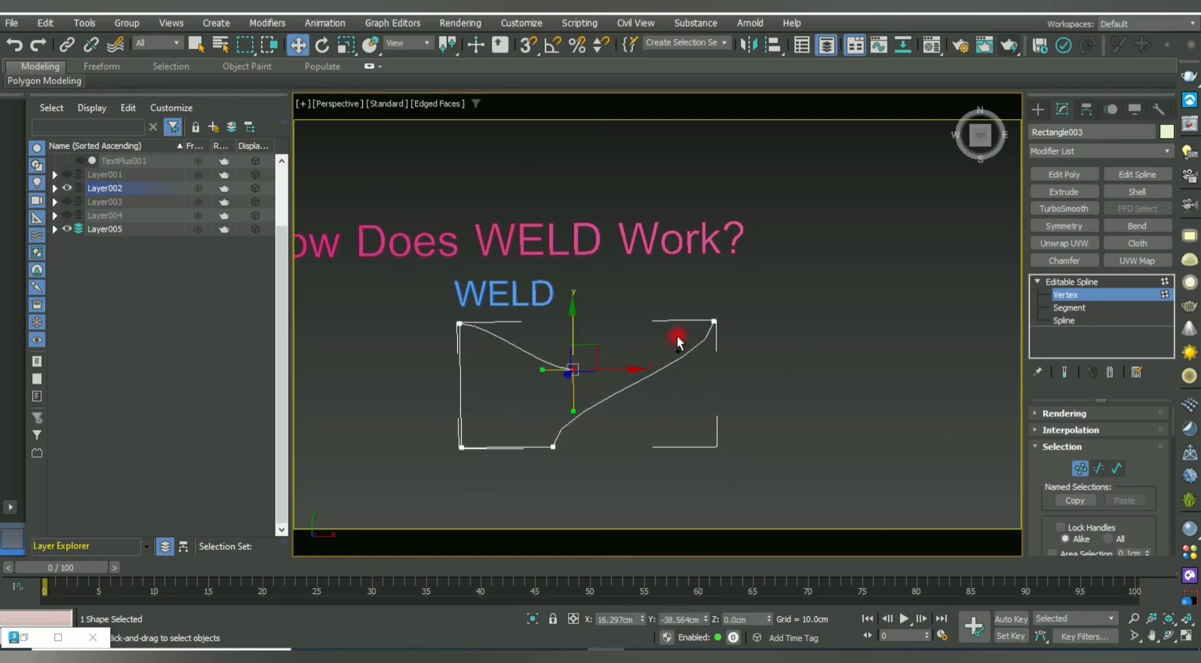
drag(711, 328, 725, 341)
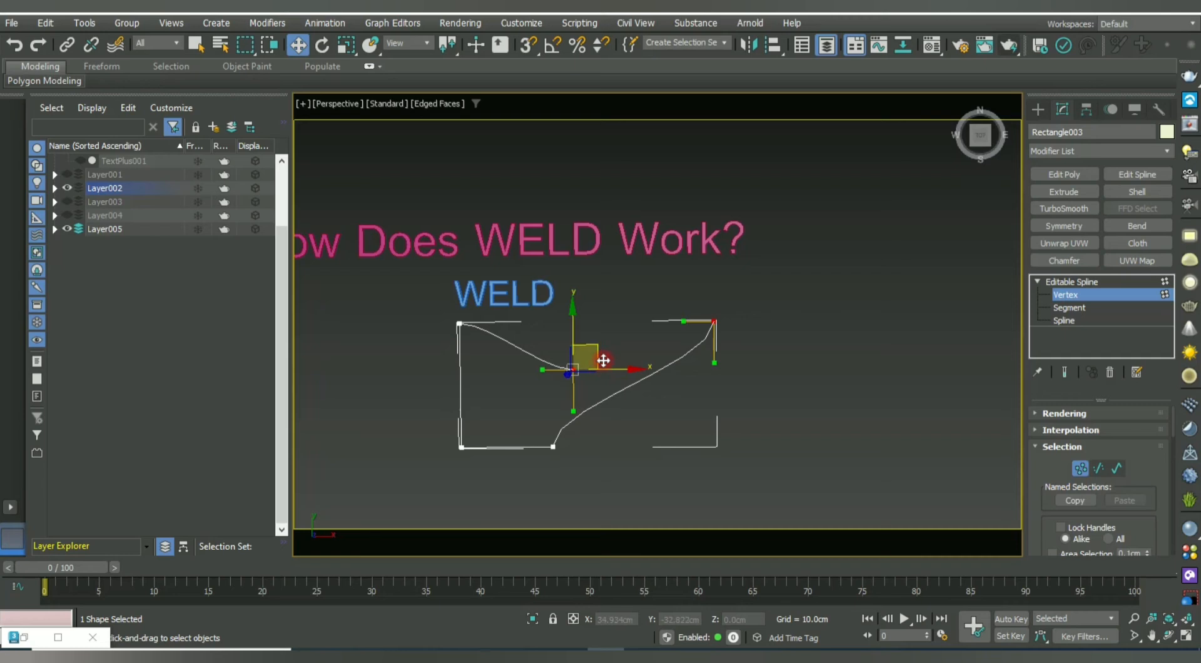
right_click(620, 315)
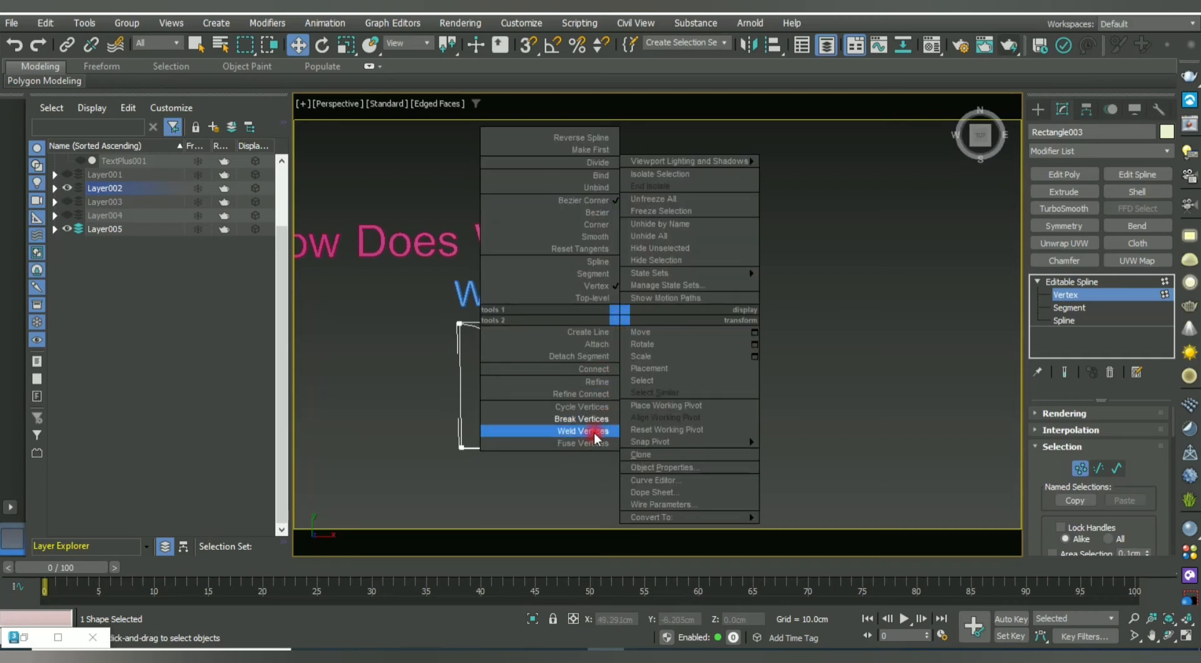
Weld the selected loose ends using a weld threshold of 9999.
drag(1051, 459, 1071, 161)
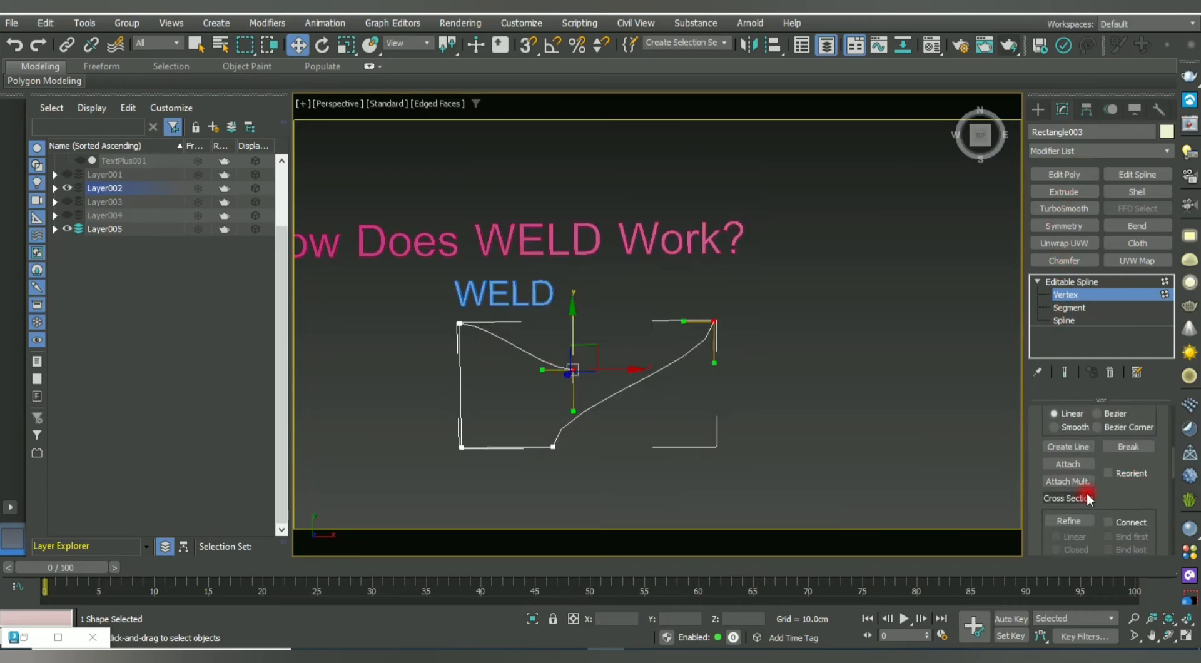
drag(1131, 491, 1157, 292)
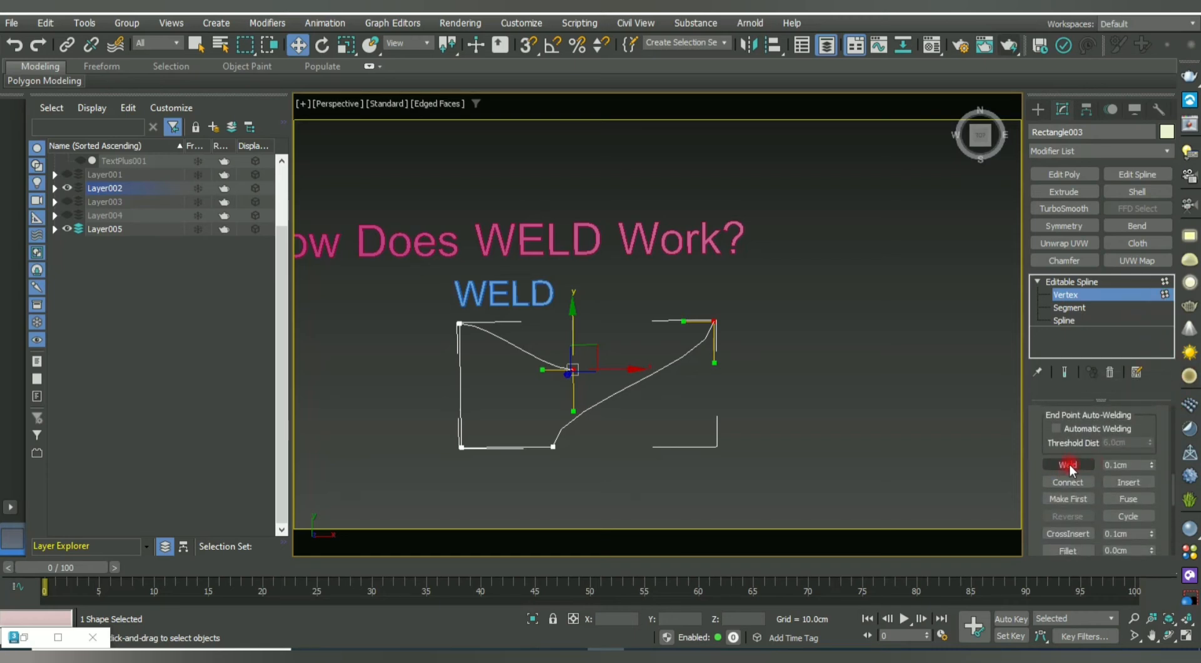
click(1139, 465)
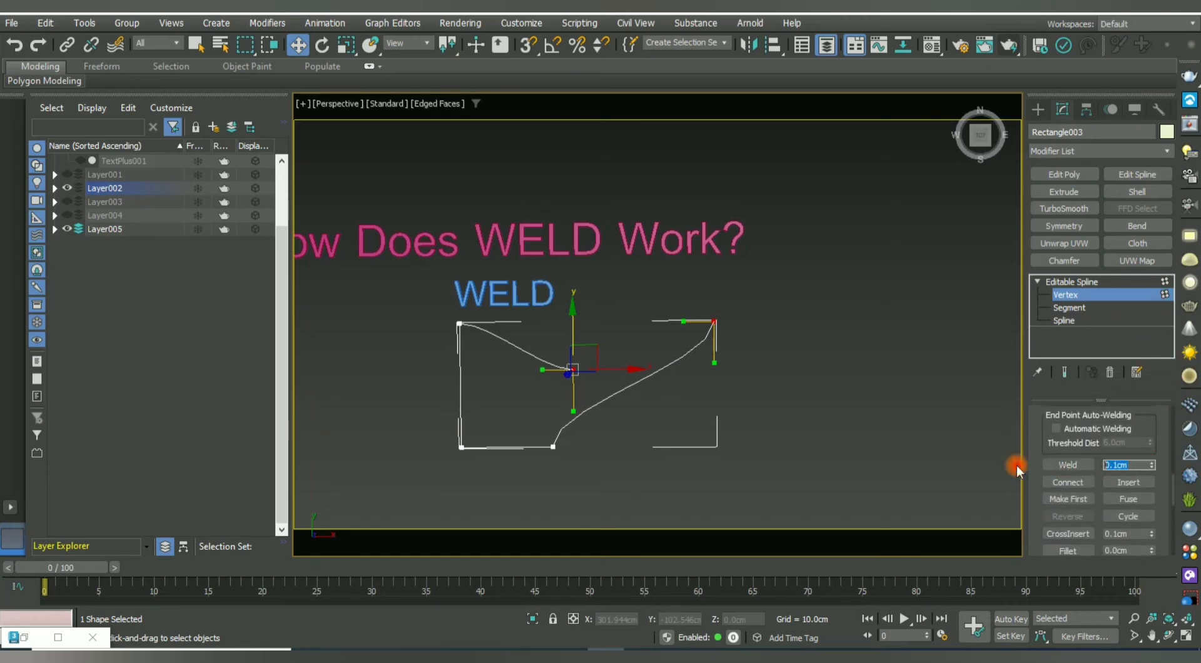
text(999999.0c)
click(1075, 464)
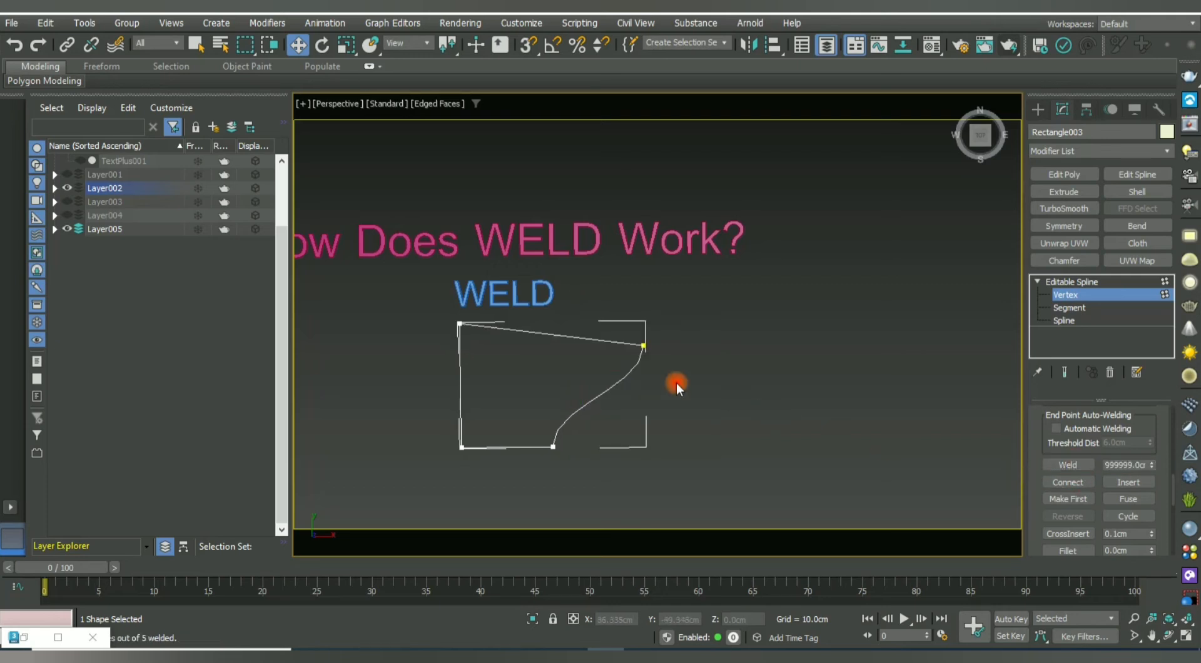
Nudge the welded end vertex slightly left to reshape the curve.
click(643, 341)
mouse_move(644, 329)
mouse_down()
mouse_move(606, 310)
mouse_move(622, 268)
mouse_move(637, 300)
mouse_move(622, 314)
mouse_move(715, 321)
mouse_move(638, 329)
mouse_up()
click(633, 361)
click(638, 332)
click(684, 415)
middle_drag(684, 415, 747, 275)
Pull the upper-right corner point left to bend the right side, then exit Vertex mode.
click(738, 300)
click(730, 337)
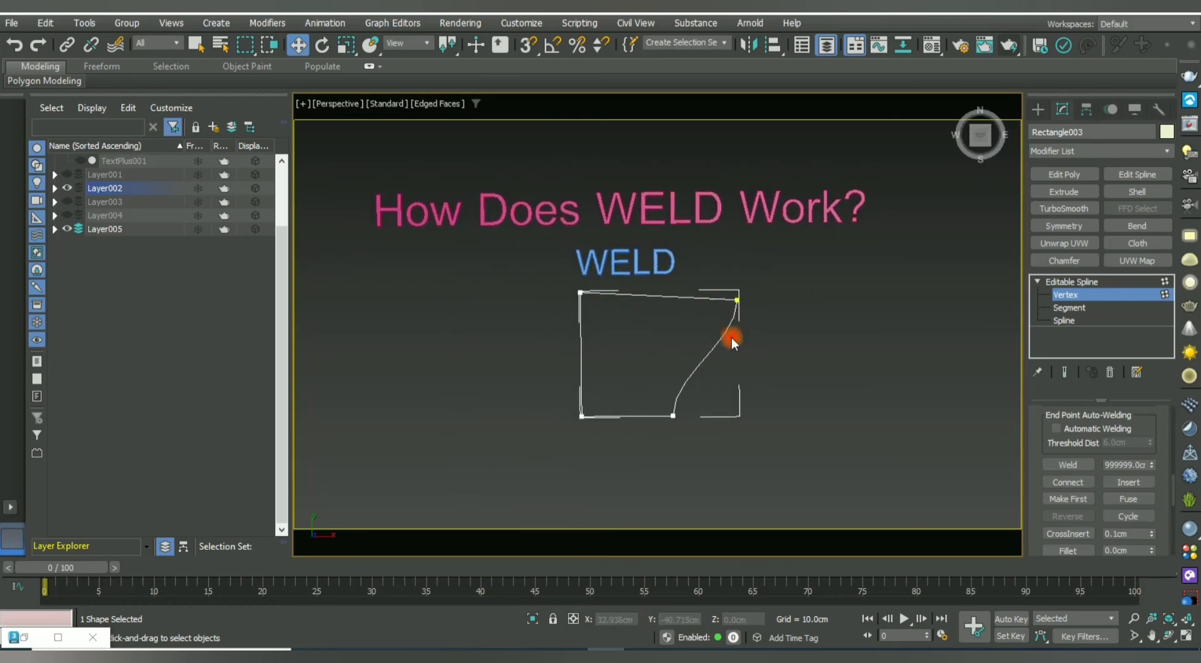
drag(737, 296, 699, 301)
scroll(684, 294, up, 2)
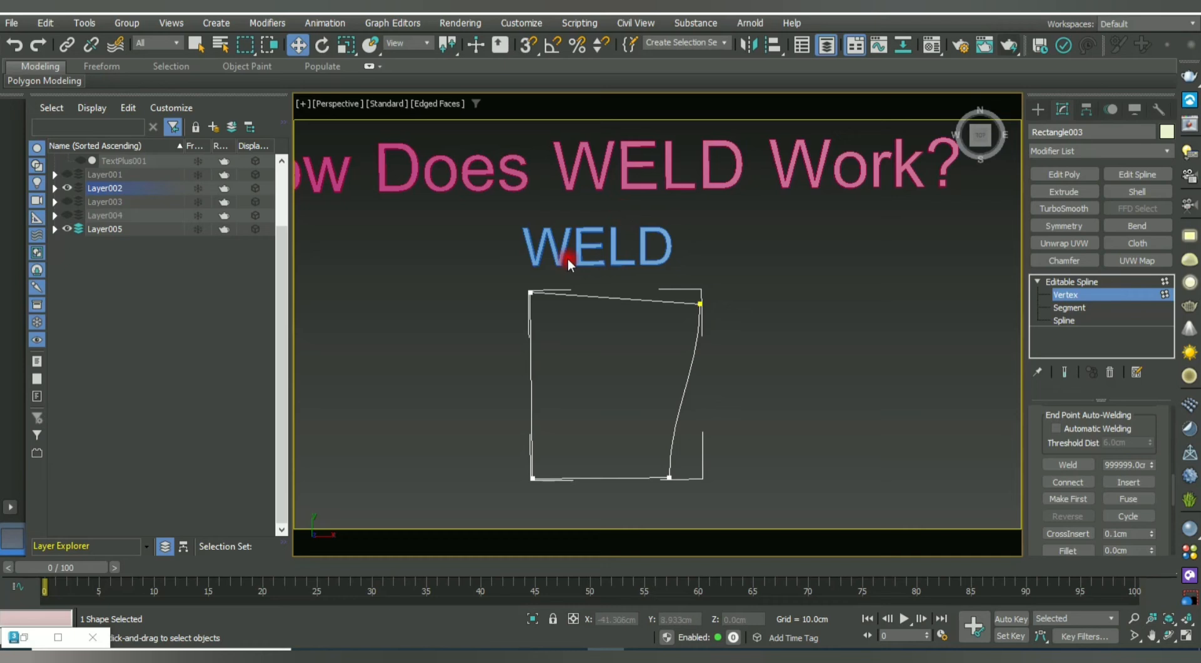
click(1078, 295)
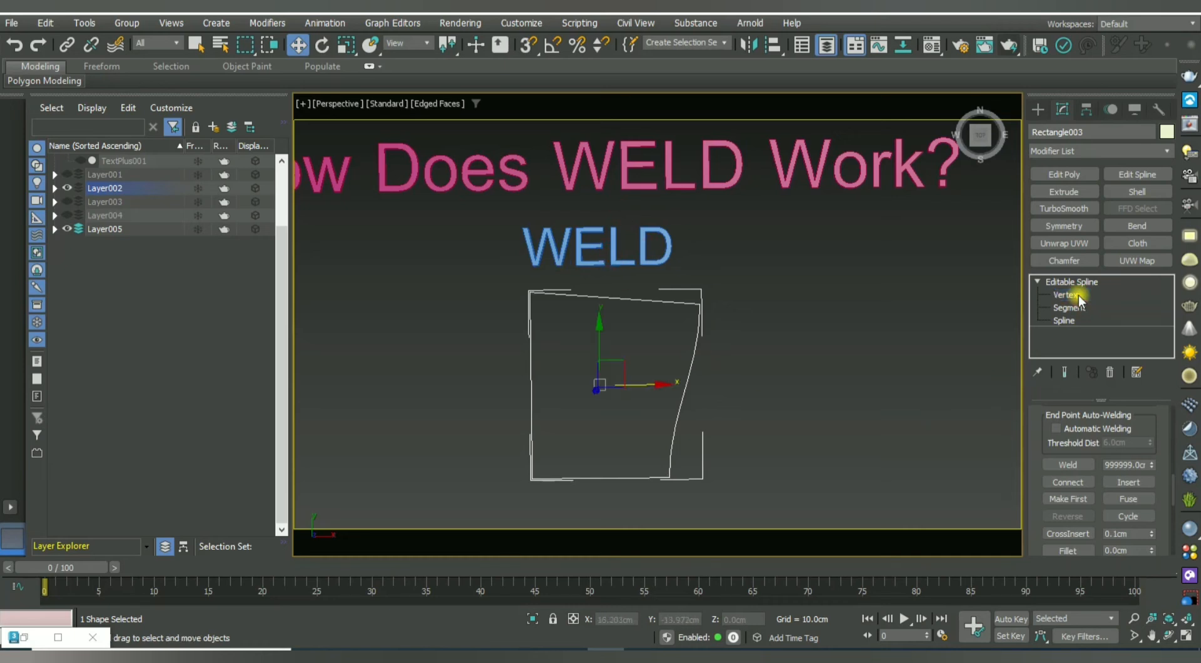
Hide Layer002 and show Layer003 to reveal the REFINE label and rectangle.
click(681, 378)
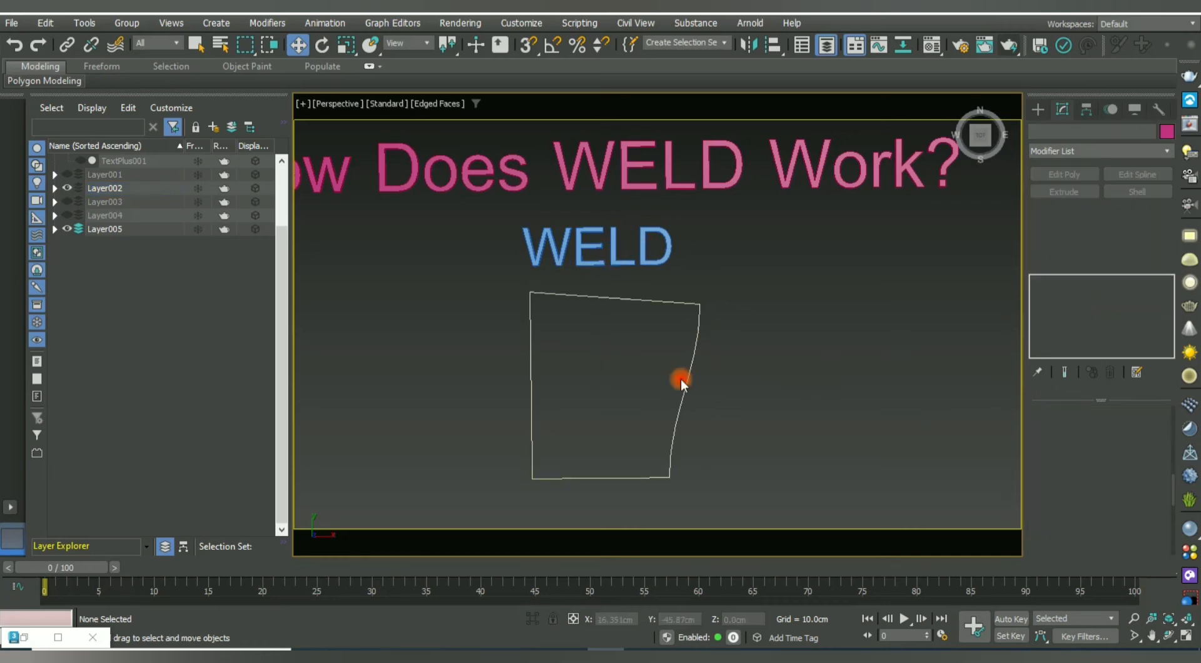
click(67, 187)
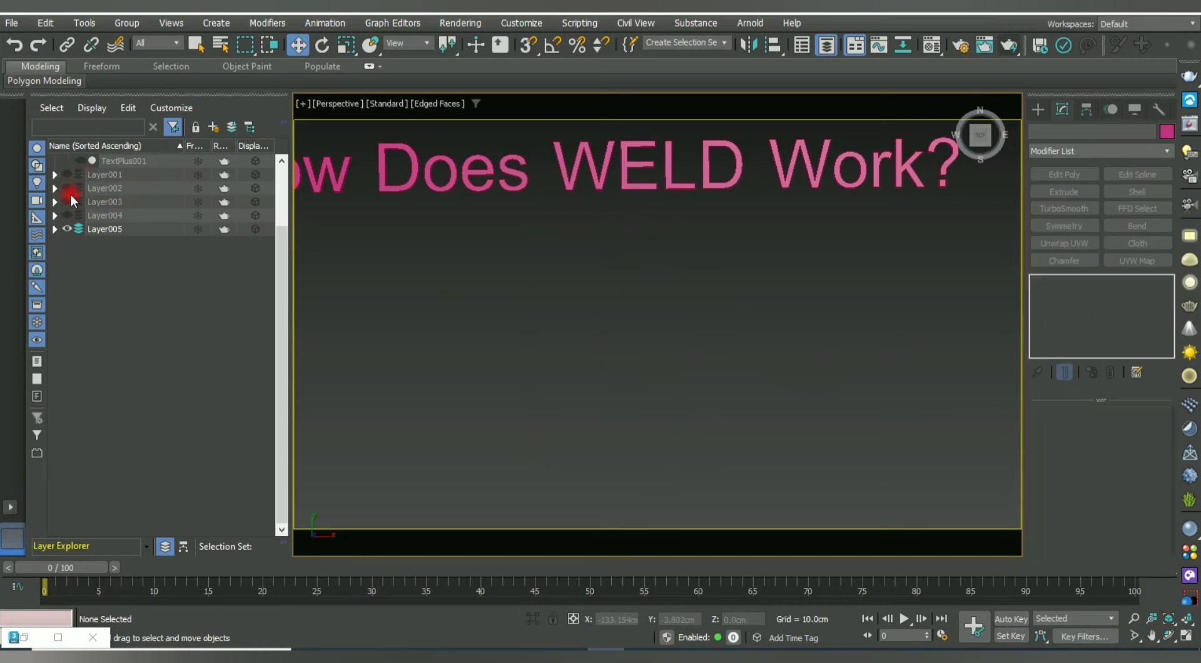
click(67, 201)
middle_drag(816, 288, 590, 294)
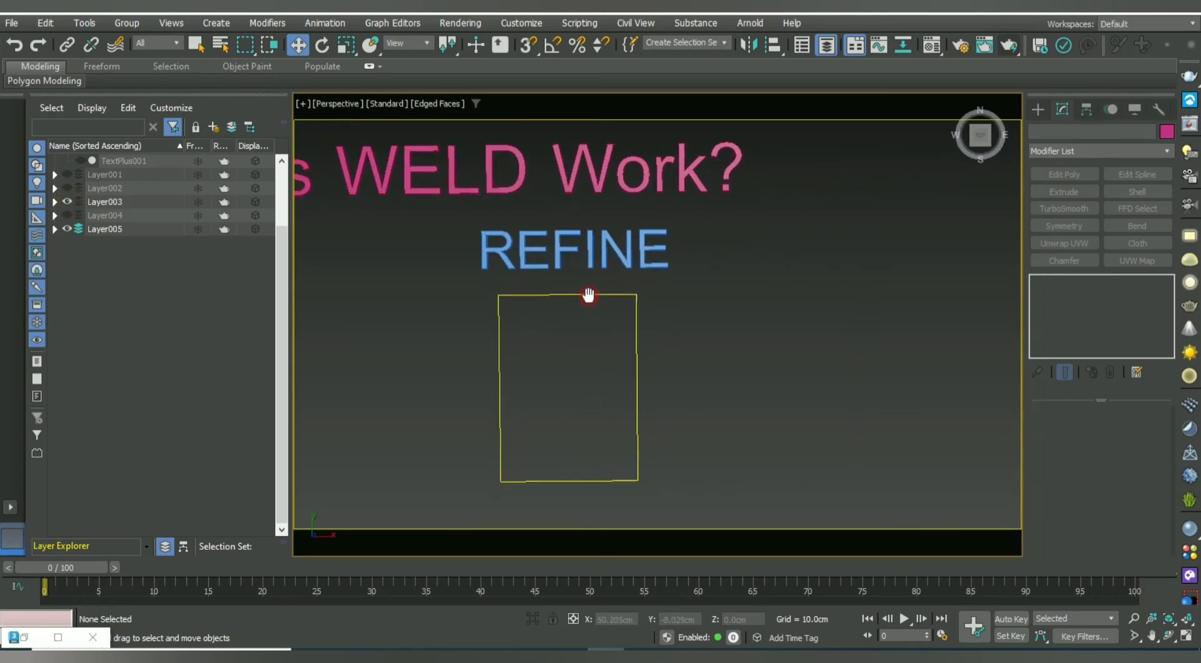
drag(715, 340, 491, 394)
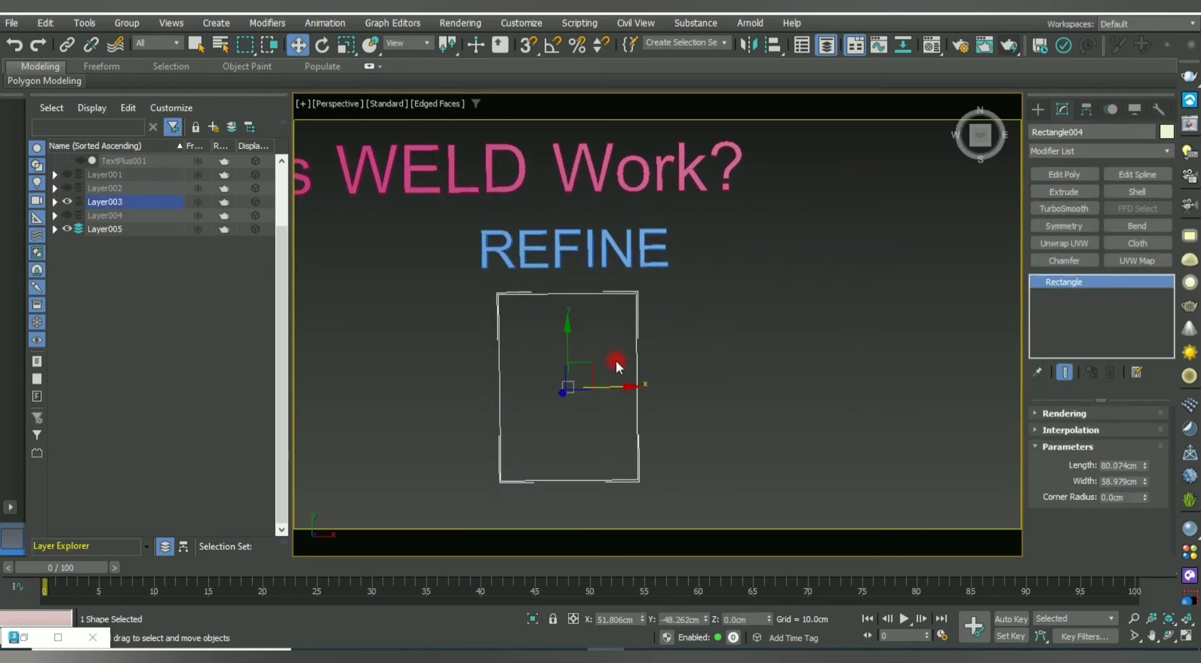
scroll(615, 359, down, 3)
click(649, 355)
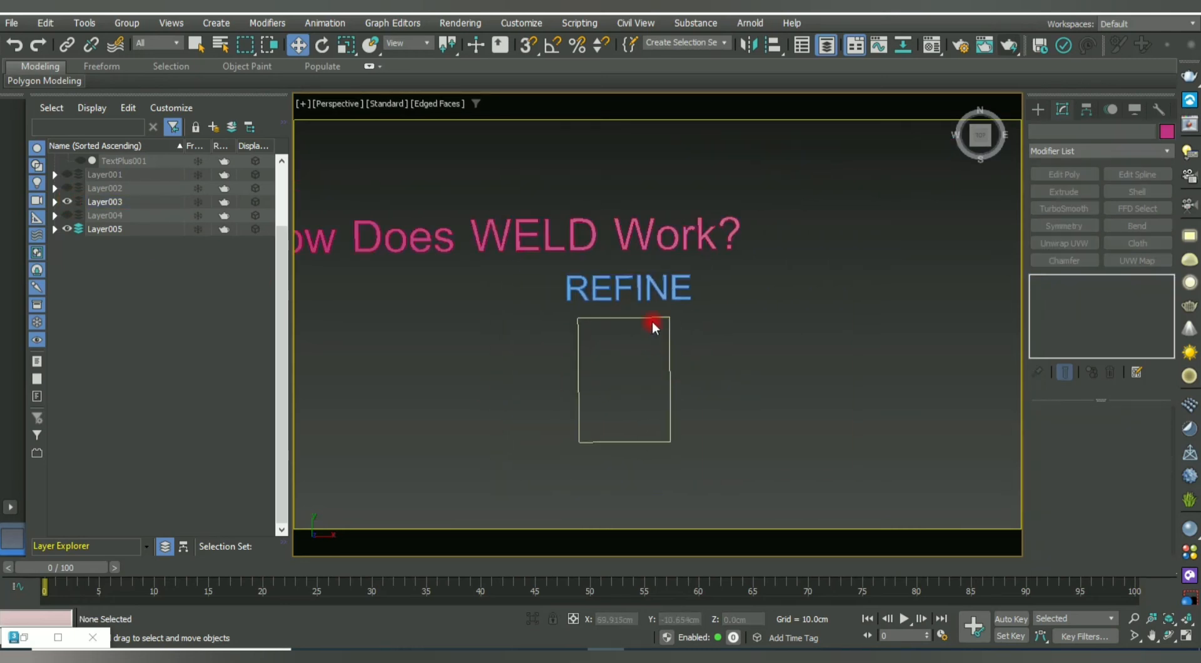
Replace WELD with Refine in the heading's Text box.
click(564, 240)
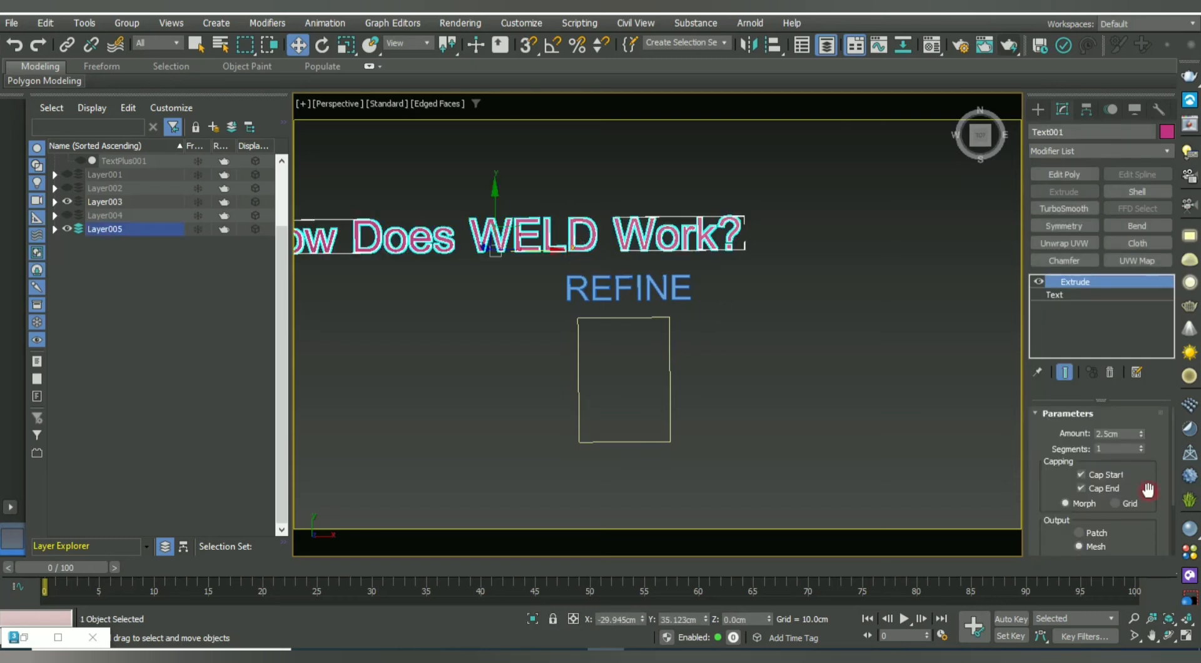
click(1057, 295)
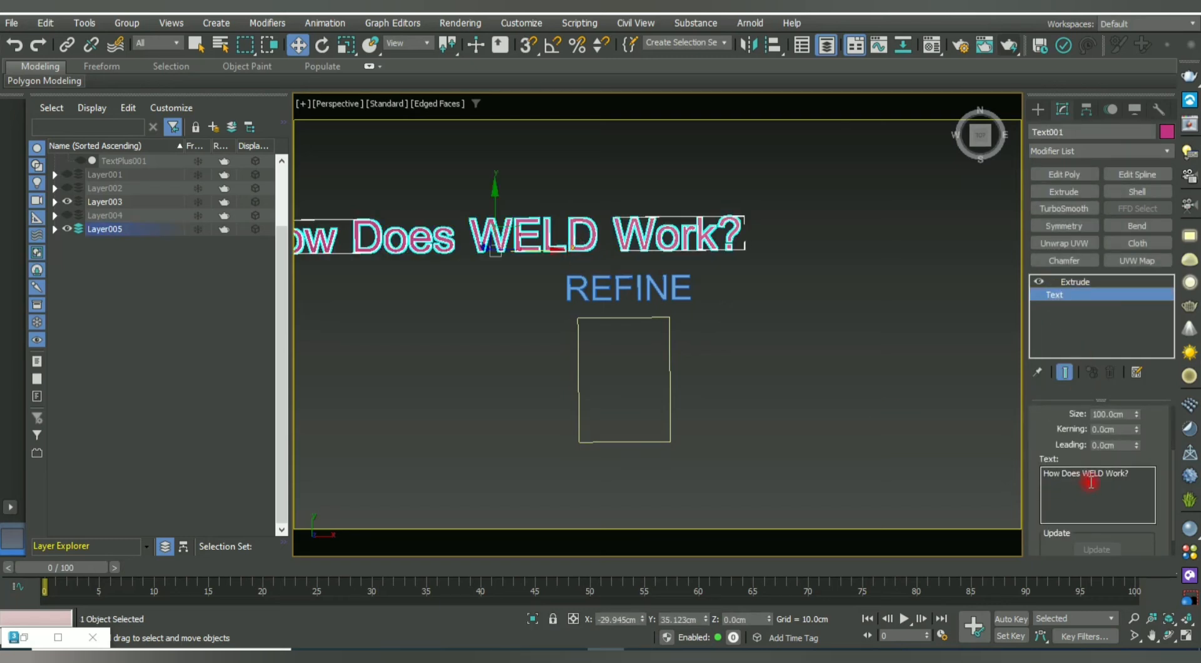
drag(1105, 473, 1085, 473)
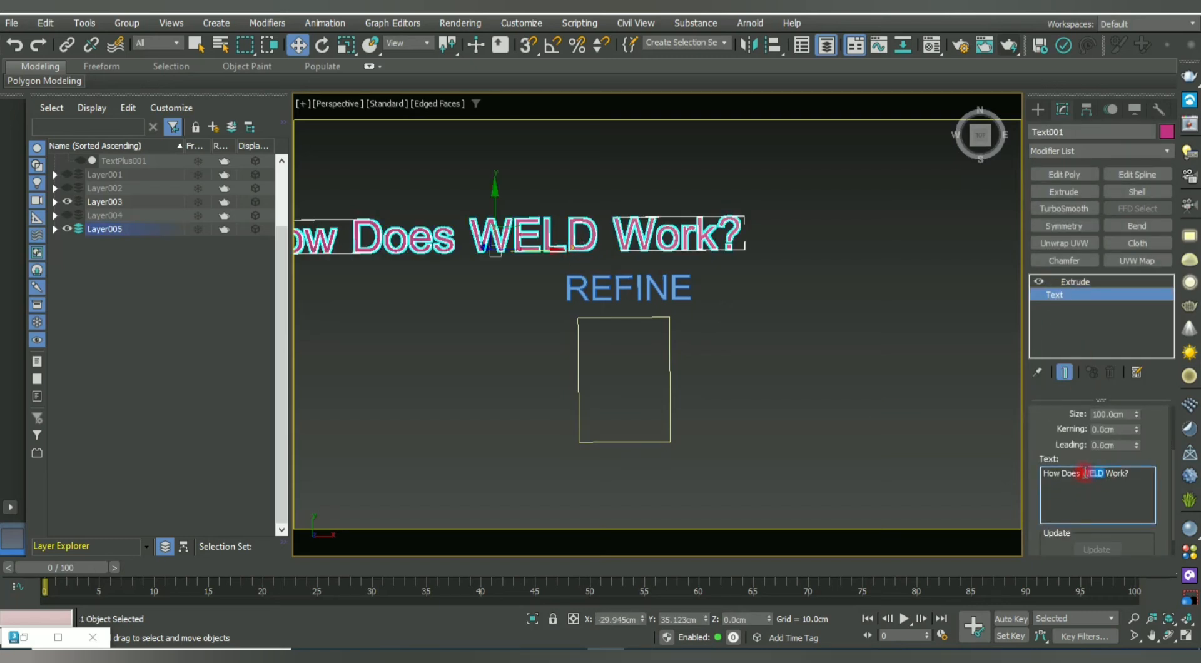
text(Refine)
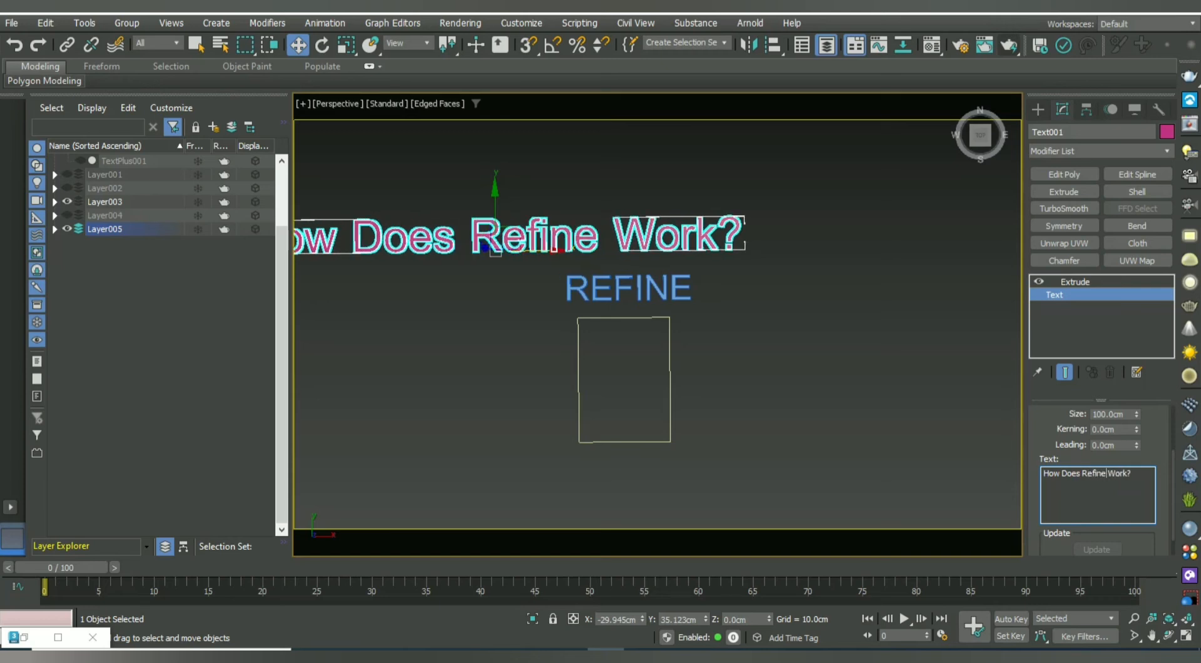
click(840, 438)
scroll(688, 375, down, 2)
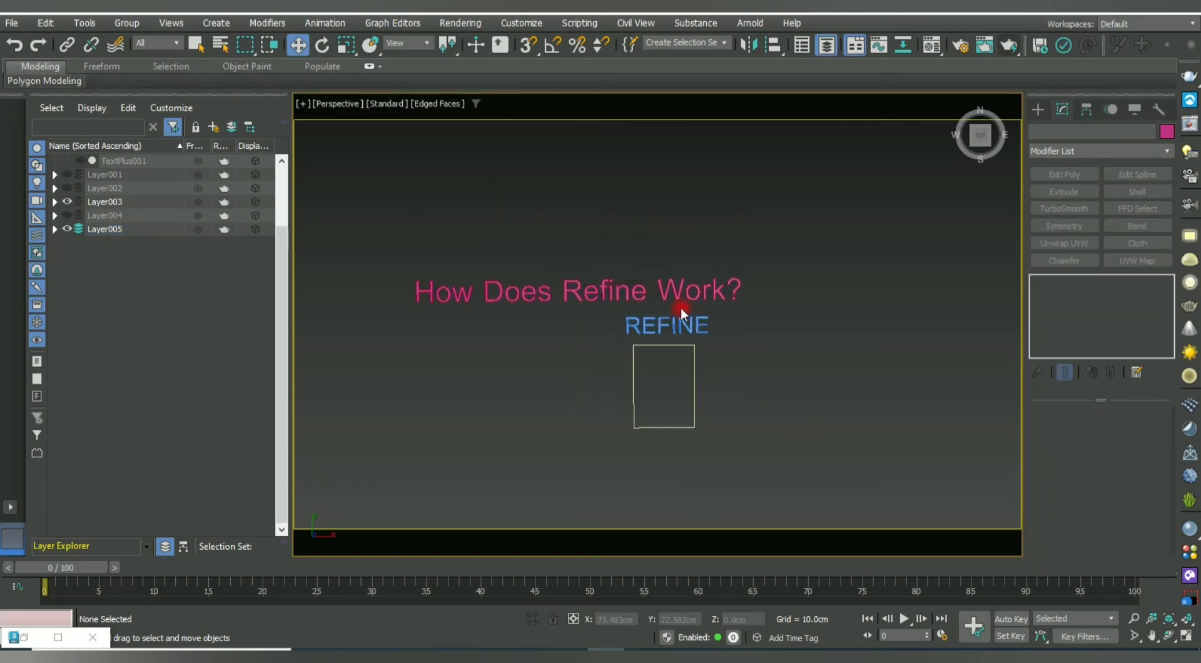
click(629, 292)
Slide the heading right and convert the REFINE rectangle to an Editable Spline.
drag(629, 301, 711, 307)
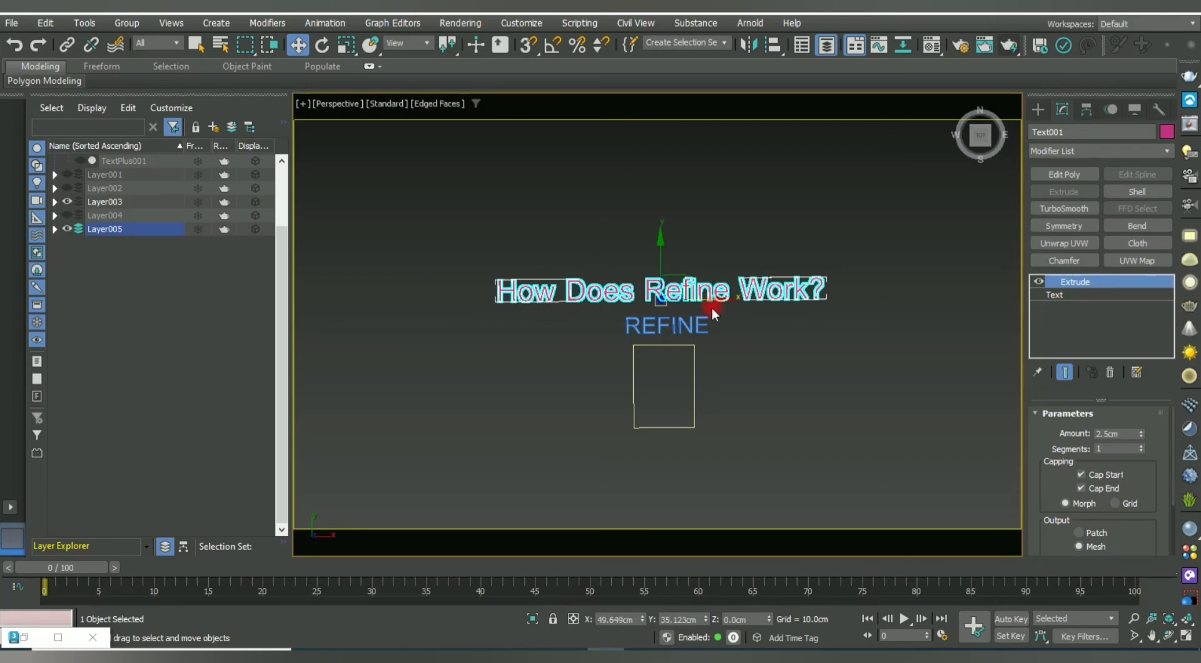
click(761, 373)
click(695, 410)
scroll(743, 438, up, 4)
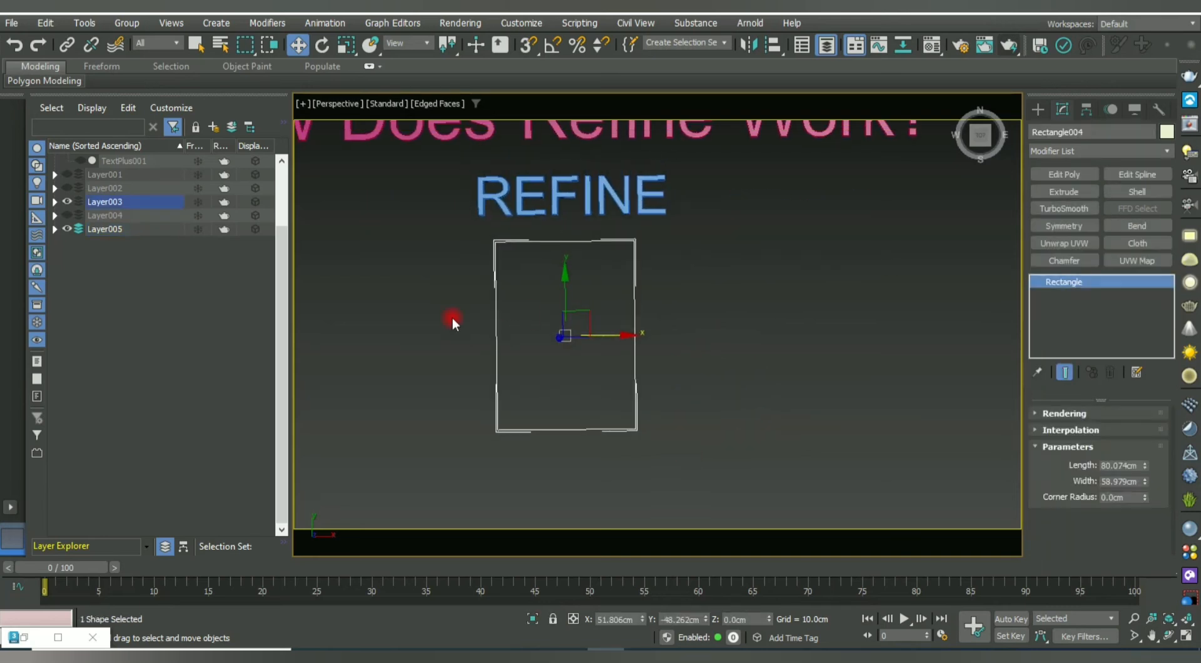
right_click(480, 311)
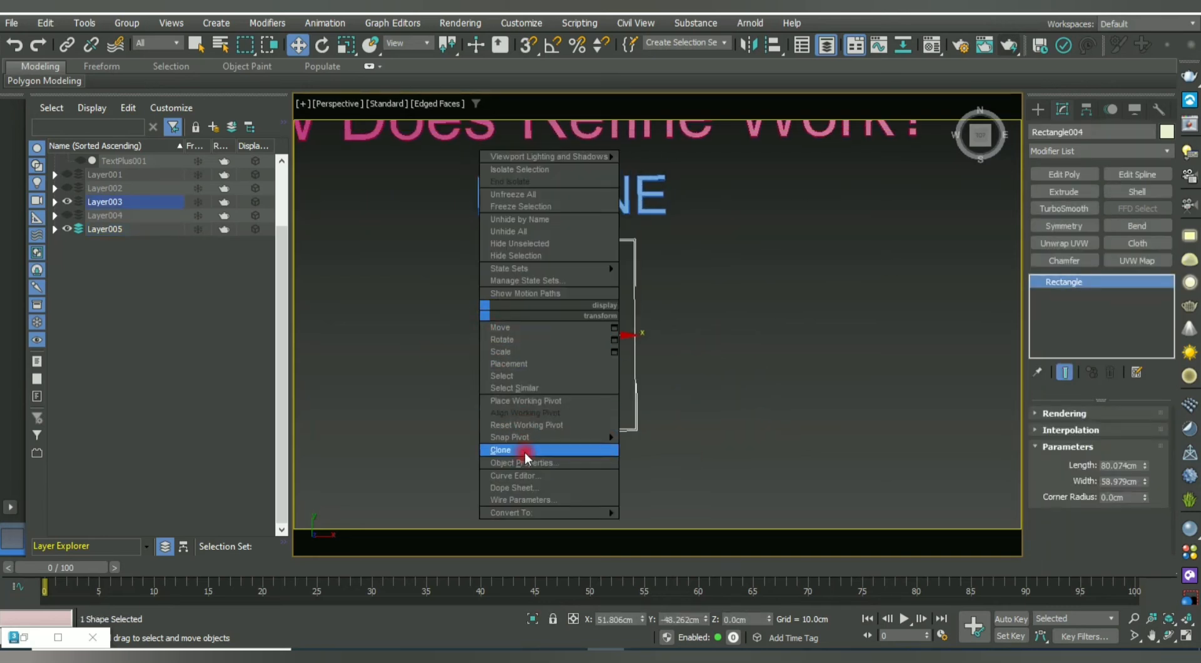
mouse_move(539, 512)
click(718, 511)
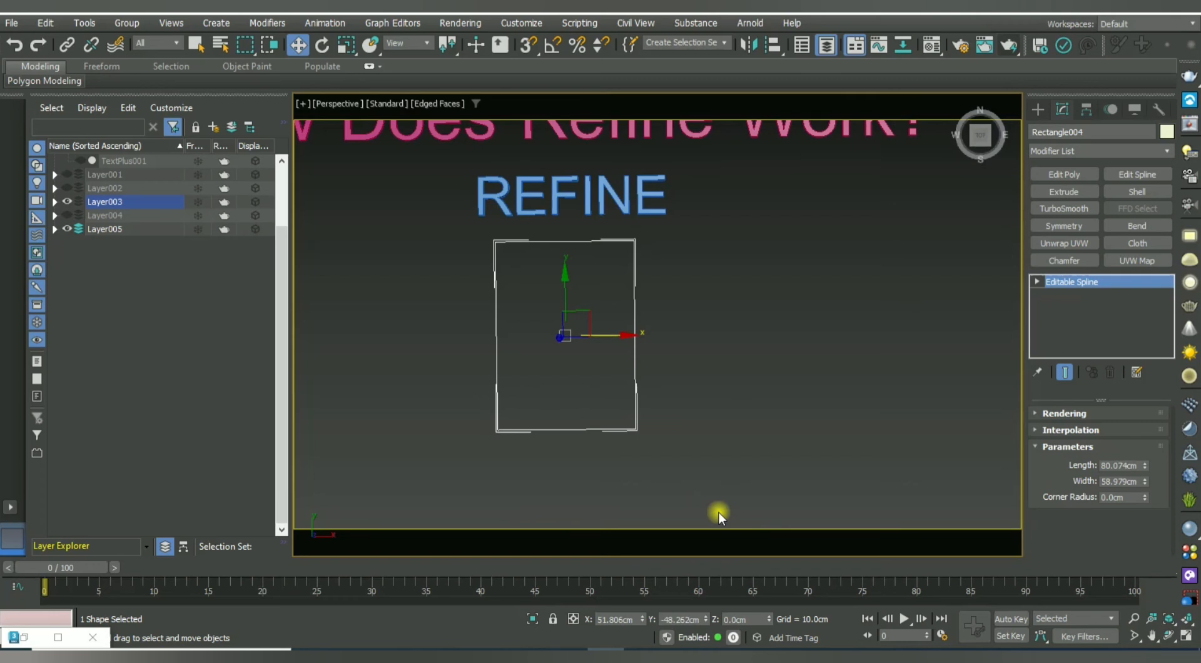
Enter Vertex mode on the REFINE rectangle, testing and undoing a corner move.
click(719, 401)
middle_drag(643, 343, 662, 373)
drag(714, 343, 603, 372)
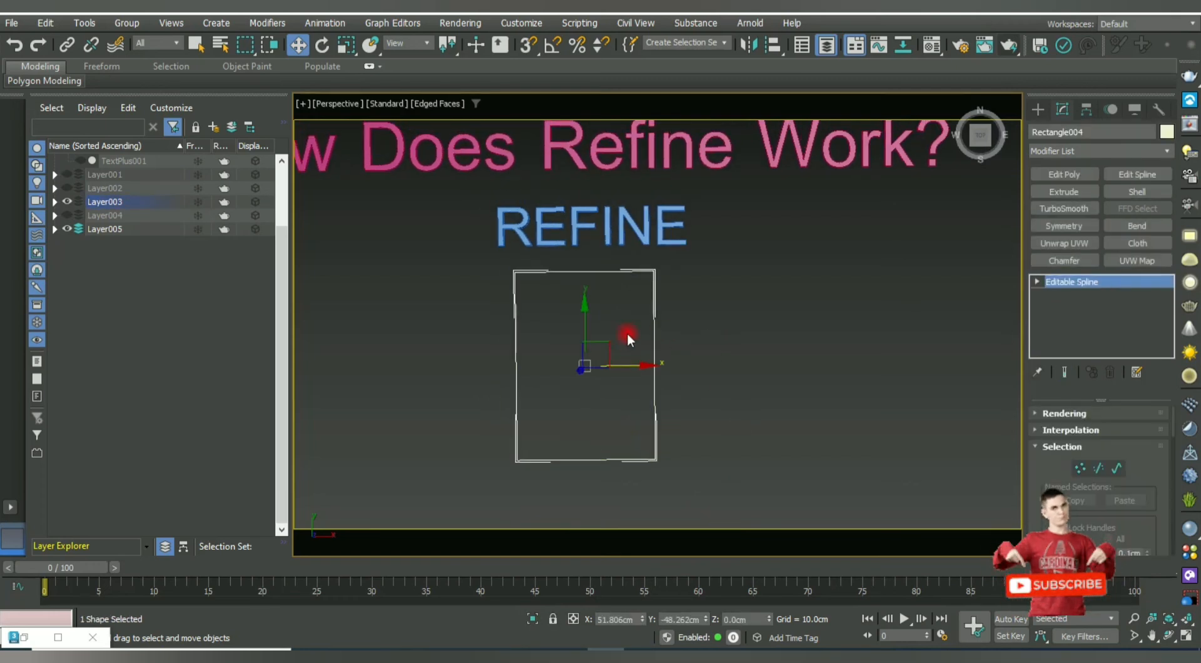
click(1080, 468)
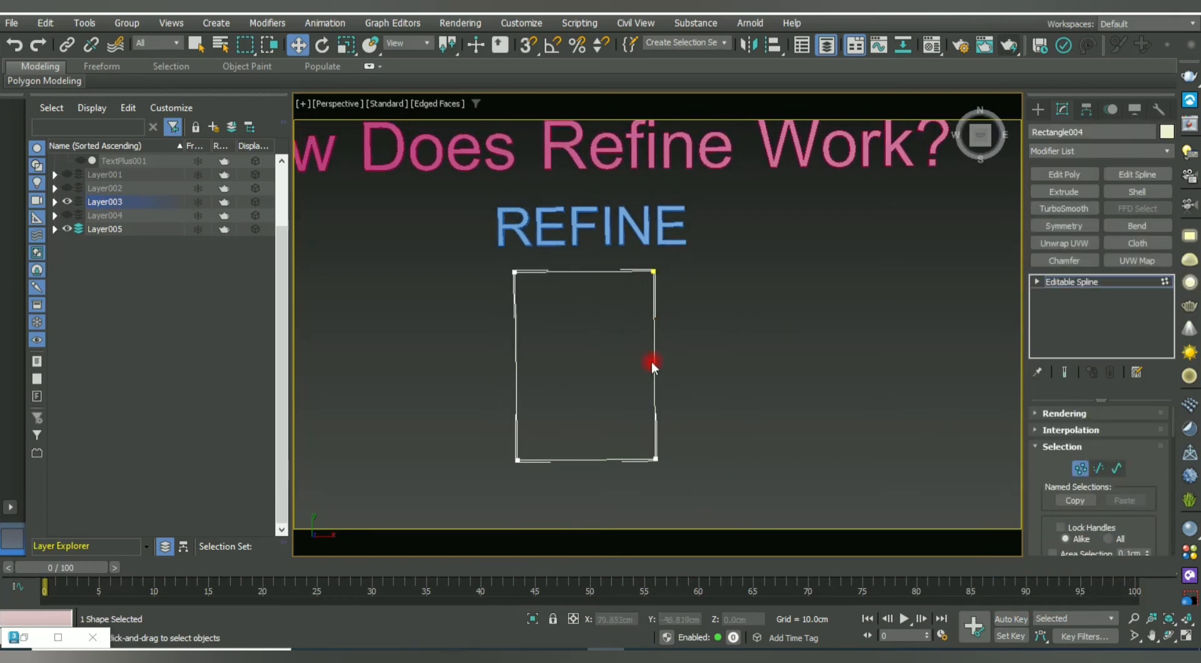
click(652, 268)
drag(694, 271, 730, 275)
key(ctrl+z)
right_click(632, 318)
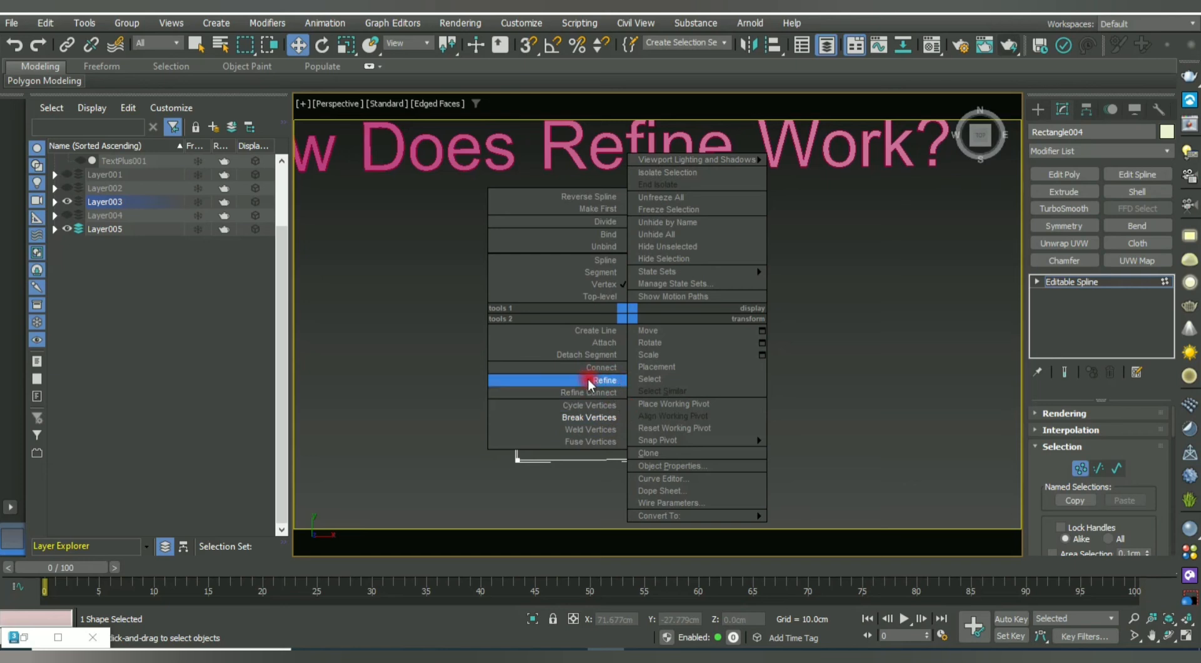
Use Refine to add points on the rectangle's right, left and top edges.
click(1041, 471)
drag(1040, 471, 1047, 132)
mouse_move(1104, 473)
mouse_down()
mouse_move(1095, 438)
mouse_move(1093, 479)
mouse_up()
click(1064, 443)
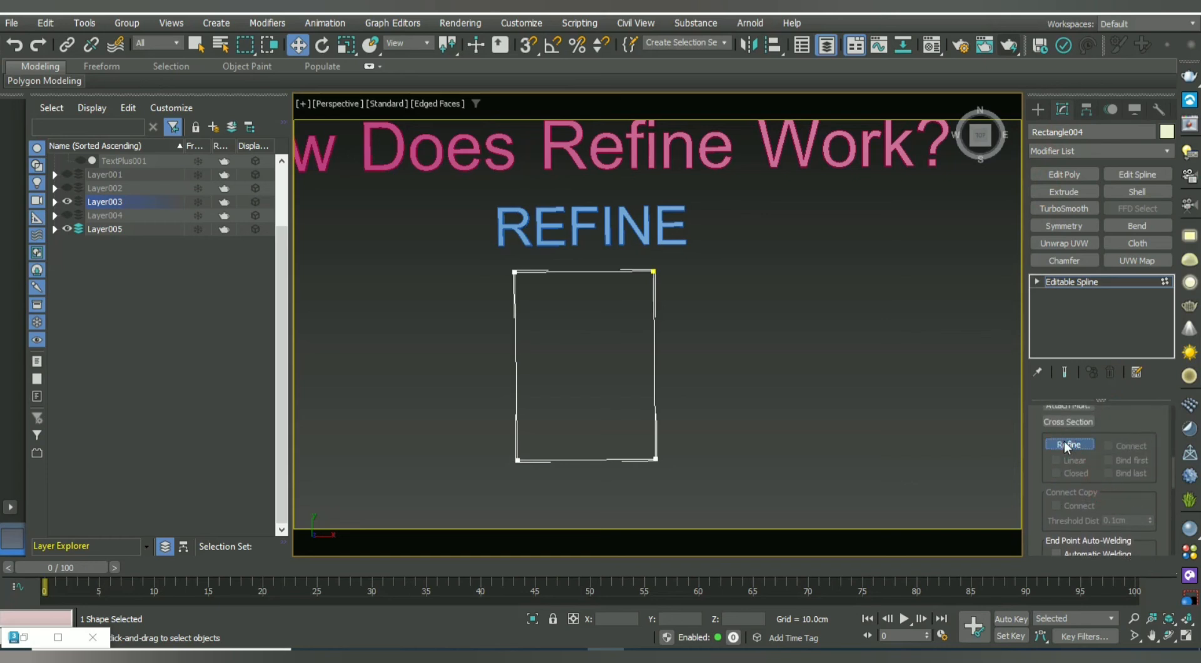
click(654, 333)
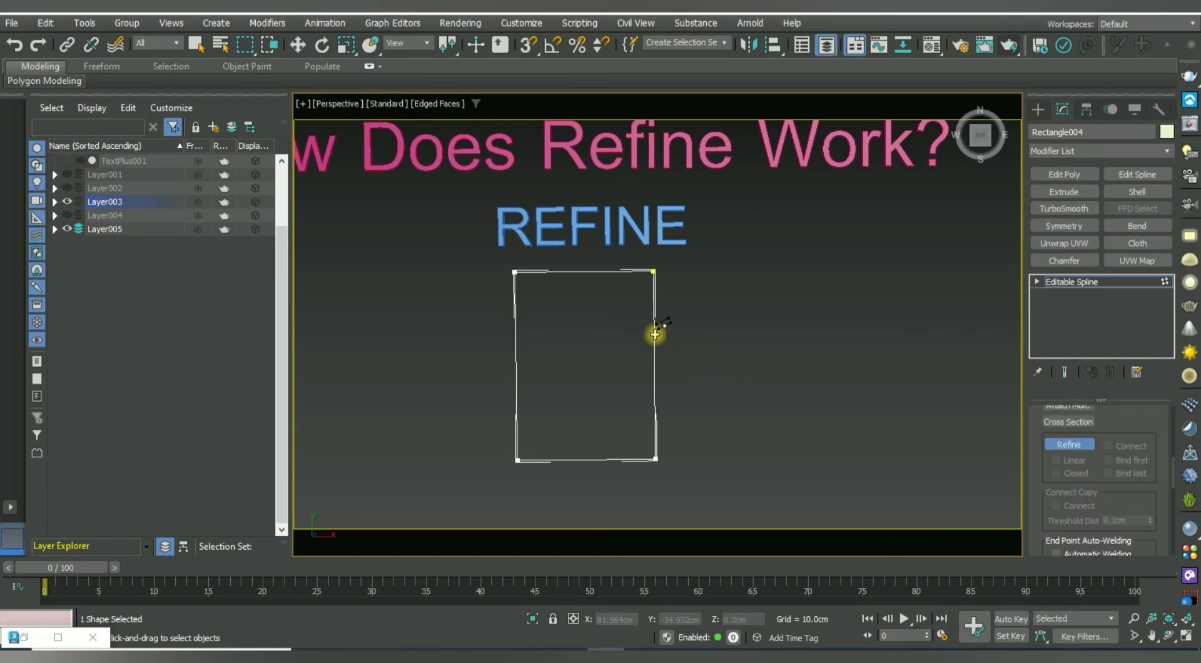
click(654, 397)
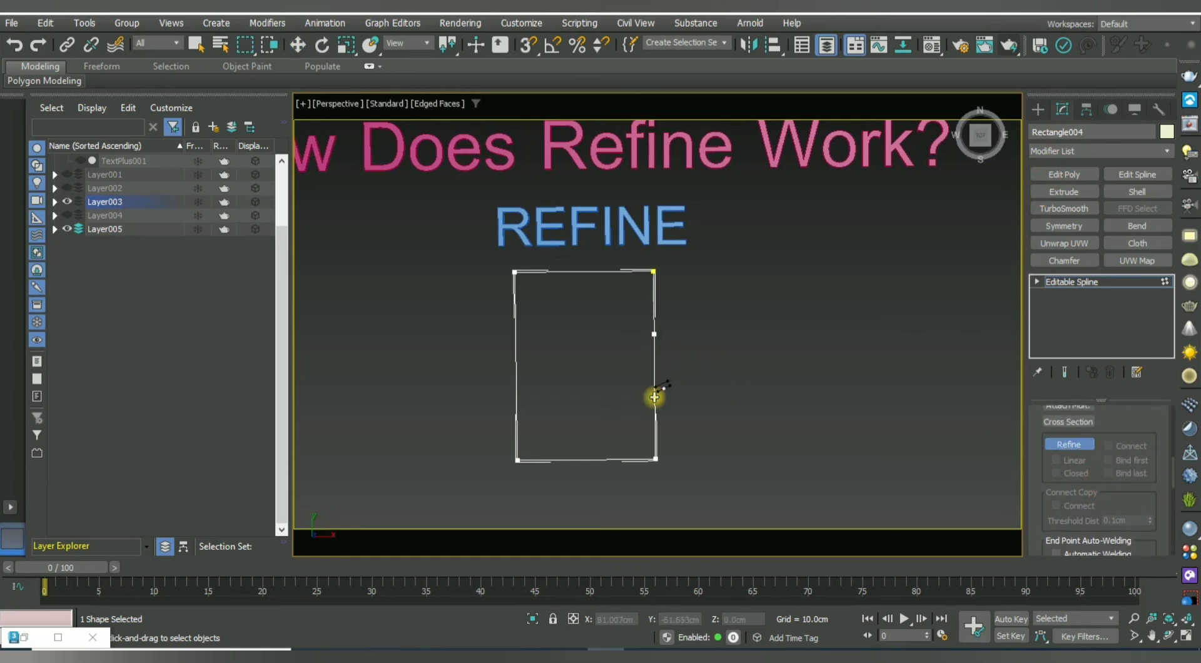
click(516, 352)
click(517, 407)
click(571, 273)
right_click(571, 275)
Drag the new right- and left-edge points outward into a wavy outline.
key(w)
click(654, 333)
drag(694, 335, 768, 336)
click(655, 397)
mouse_move(685, 400)
mouse_down()
mouse_move(718, 404)
mouse_move(705, 404)
mouse_up()
click(517, 407)
drag(538, 405, 536, 364)
drag(547, 353, 512, 352)
Exit point editing and hide the REFINE layer with its reshaped spline.
click(813, 375)
click(1072, 282)
click(885, 397)
scroll(707, 356, down, 3)
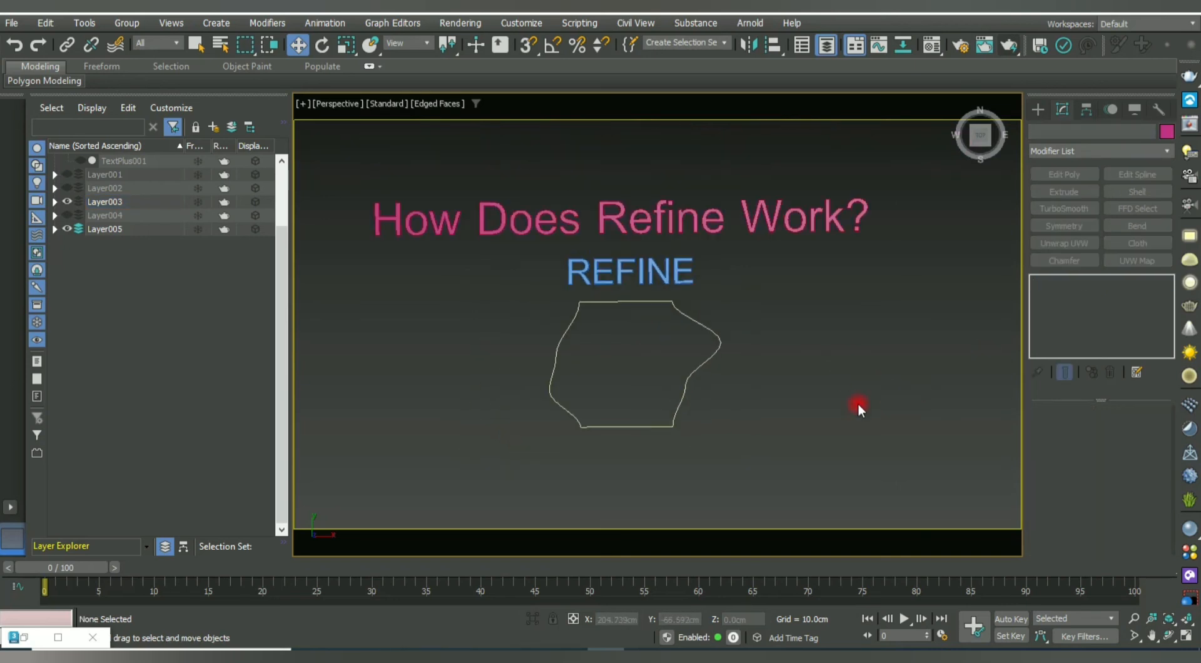
drag(744, 432, 576, 293)
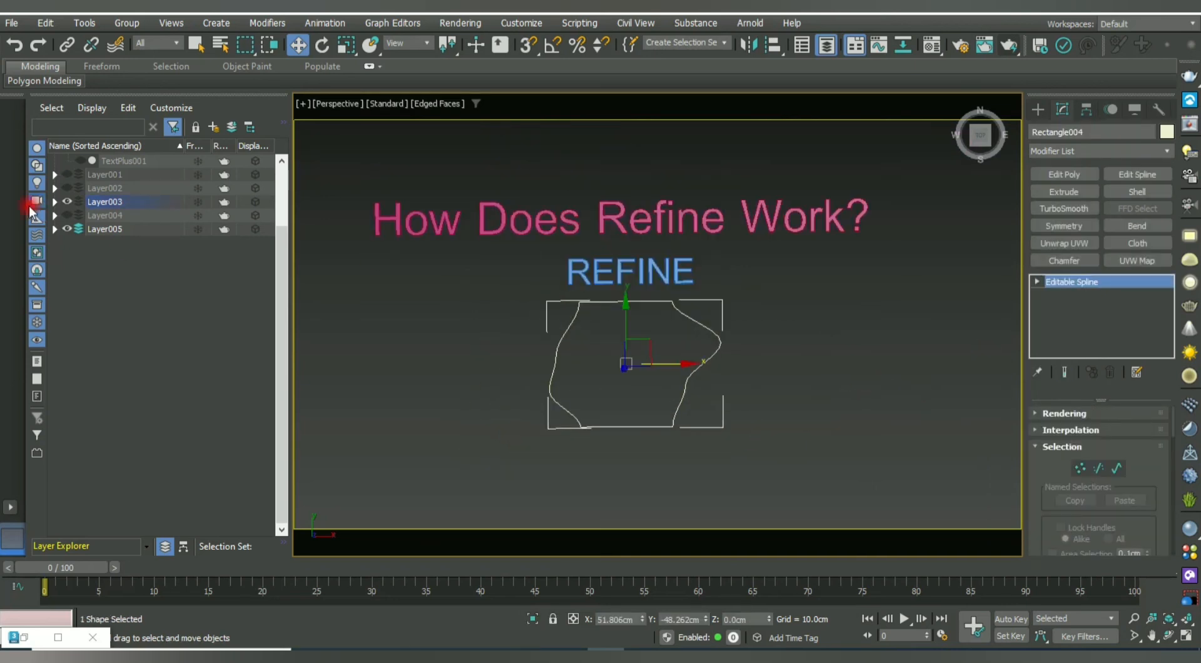
click(66, 201)
Show the OUTLINE layer and slide the heading right over its label.
click(67, 215)
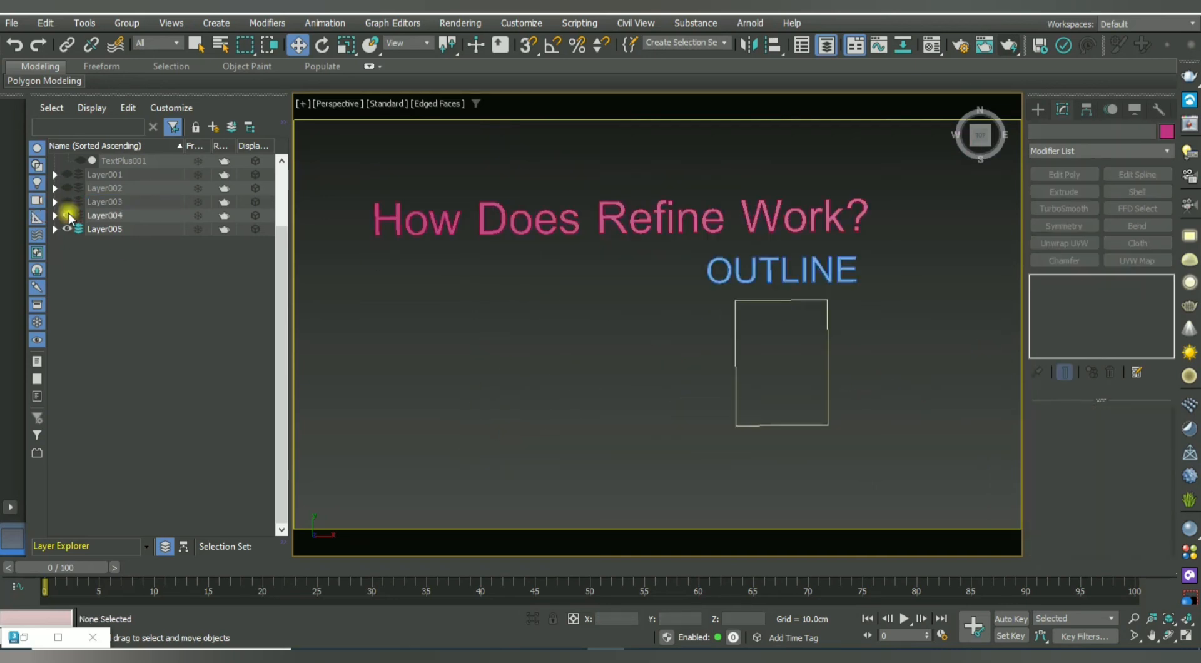
middle_drag(689, 262, 622, 260)
click(617, 253)
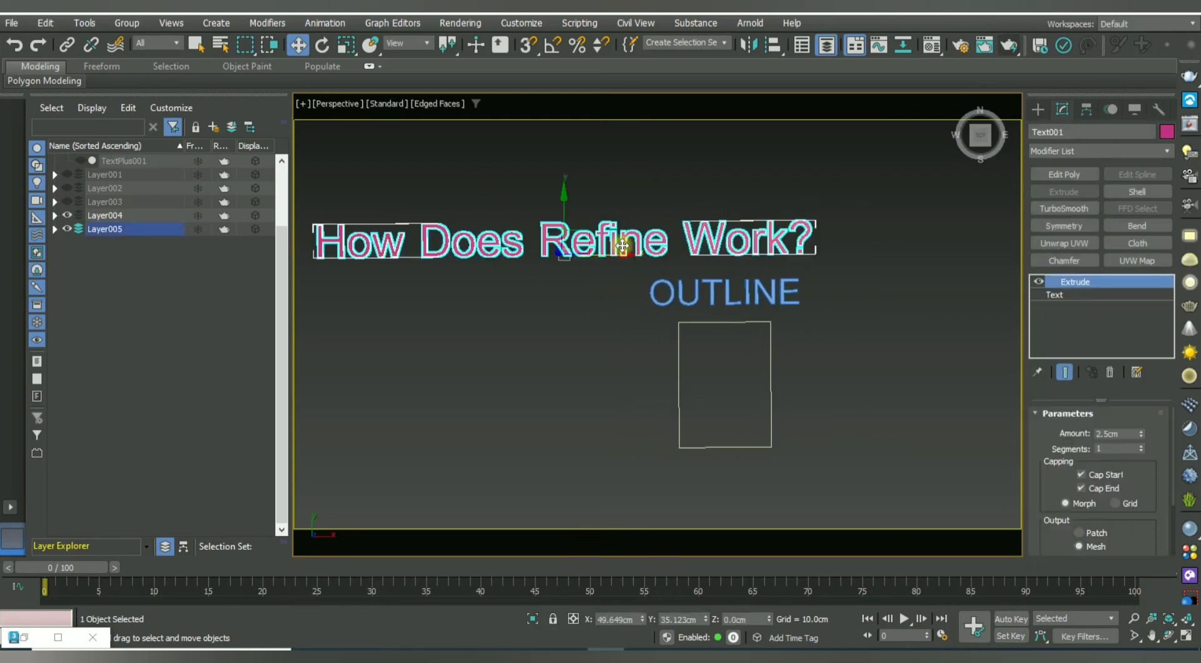
drag(616, 254, 745, 258)
middle_drag(783, 338, 633, 335)
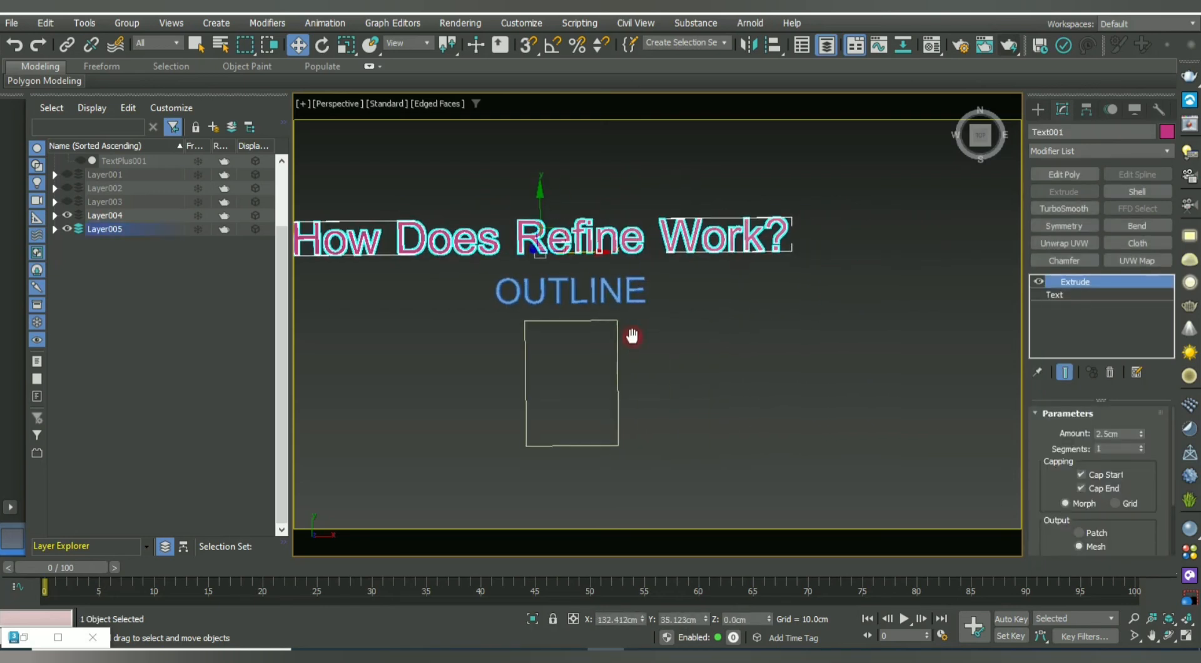
click(631, 252)
click(622, 243)
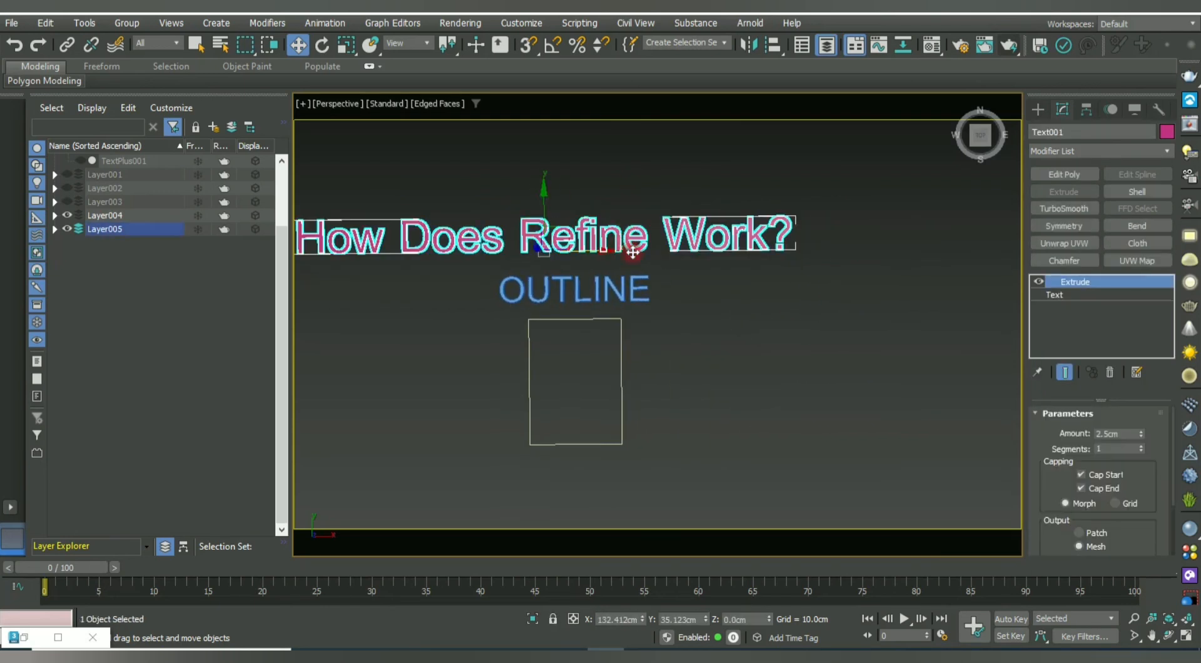
middle_drag(634, 251, 737, 261)
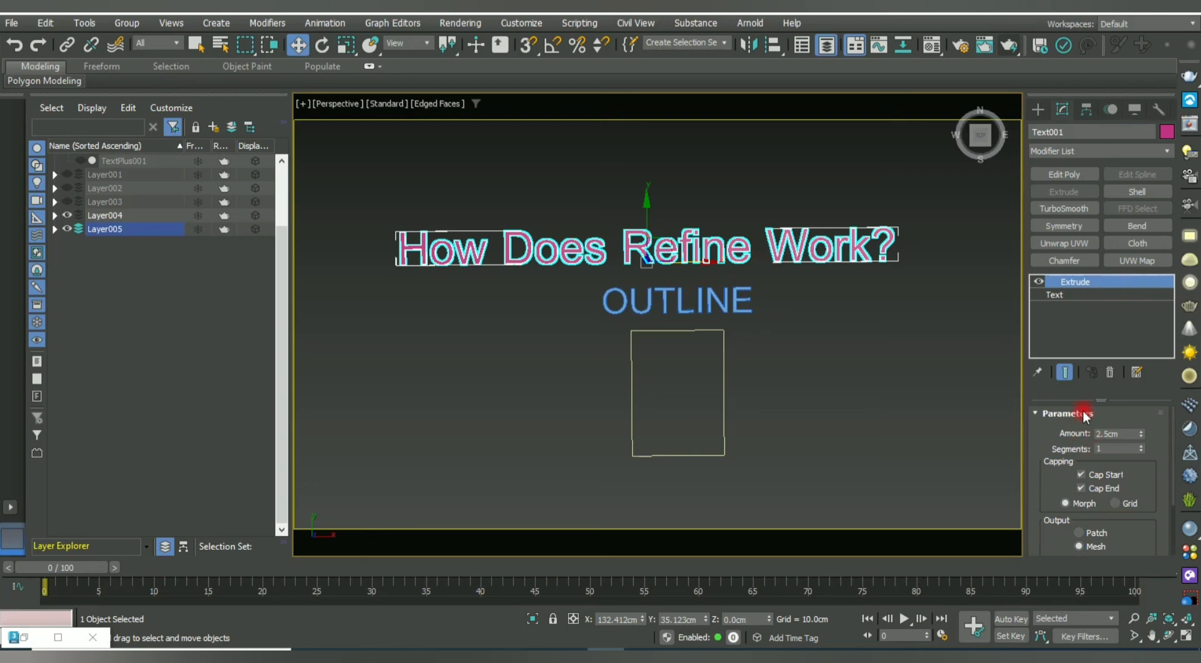
Replace Refine with 'outline' in the heading's Text box, fixing the typo.
click(1069, 297)
click(1087, 479)
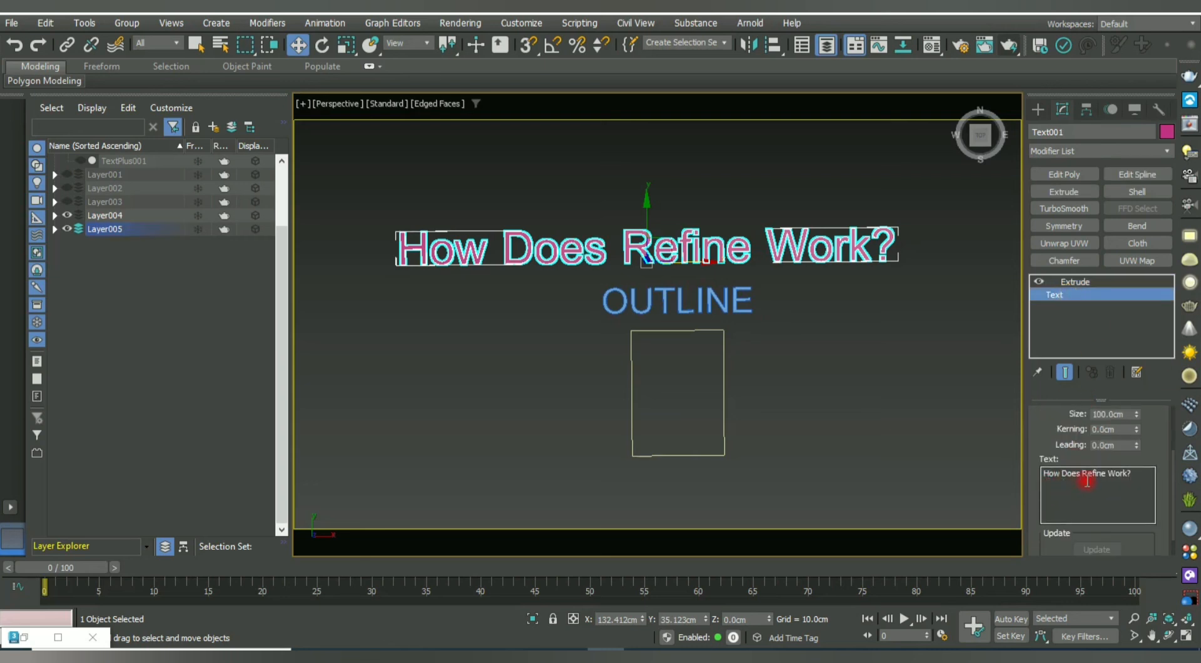
double_click(1087, 474)
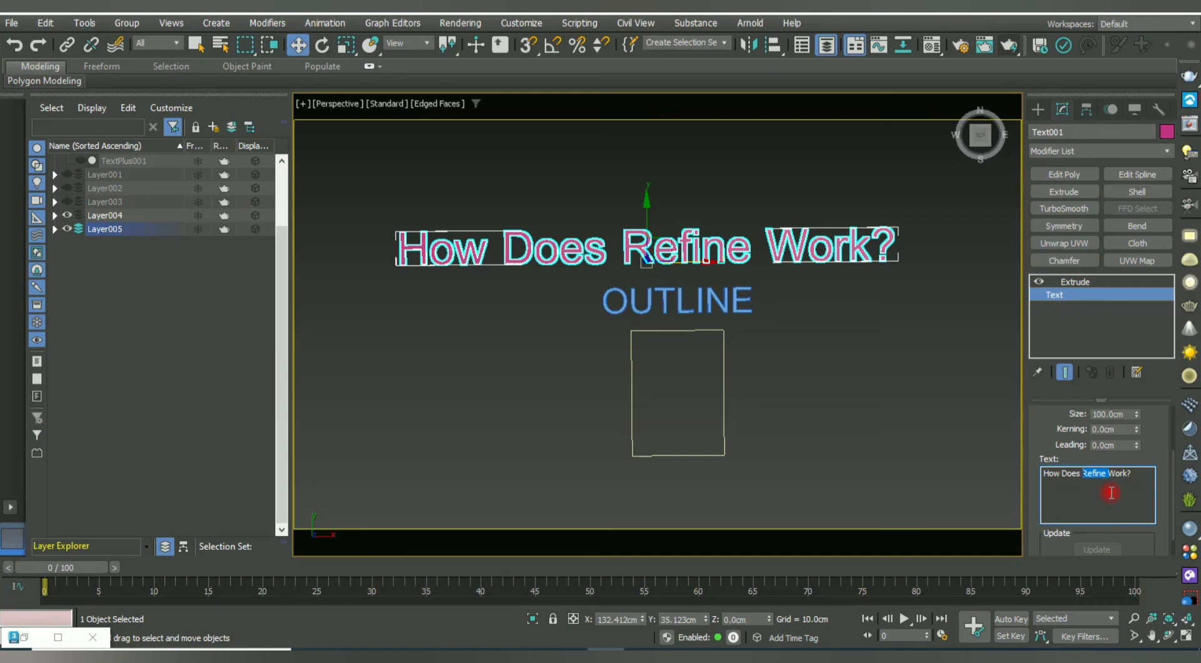
text(out)
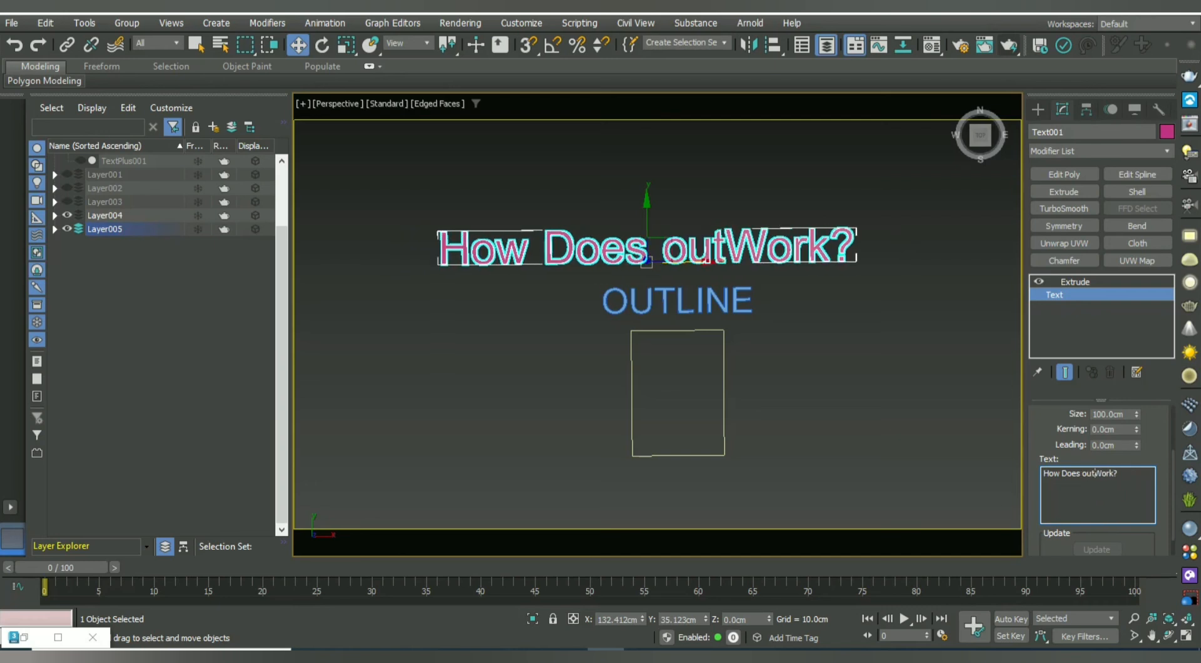
text(linr)
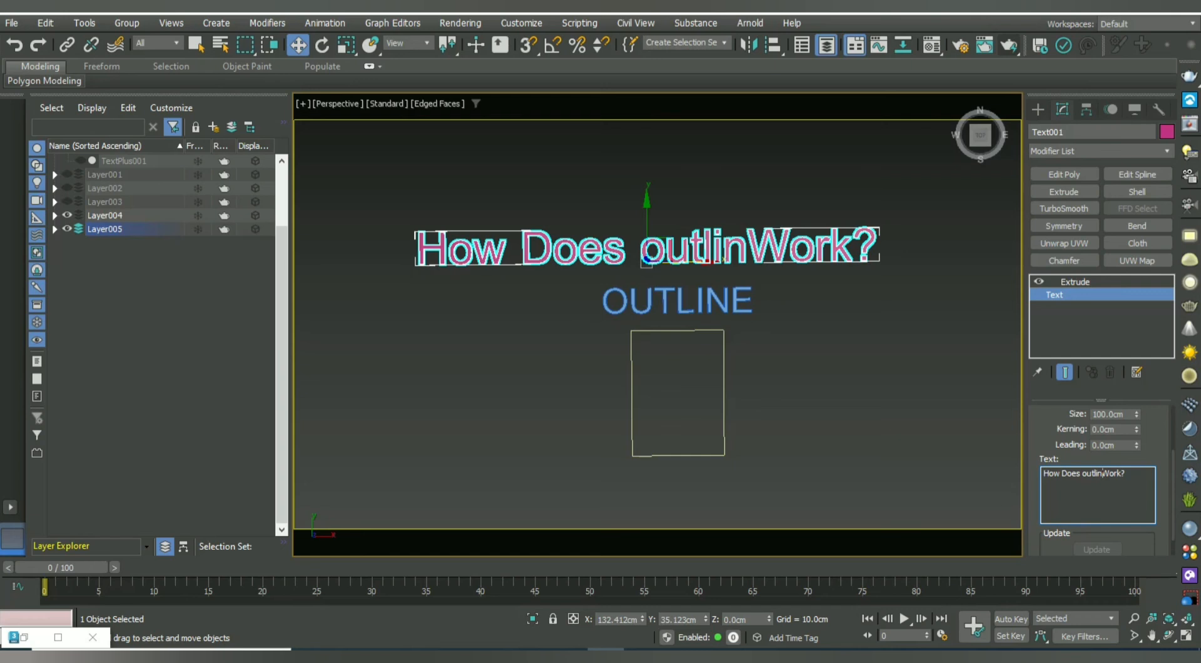
key(BackSpace)
text(e)
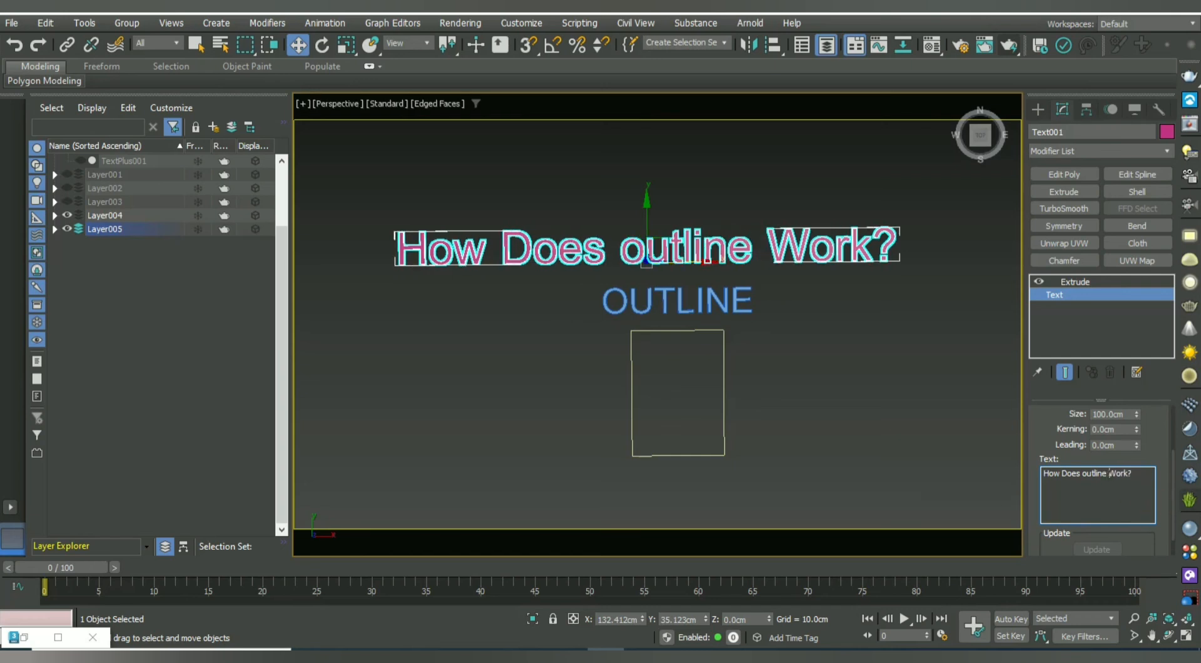
click(896, 440)
middle_drag(768, 448, 758, 404)
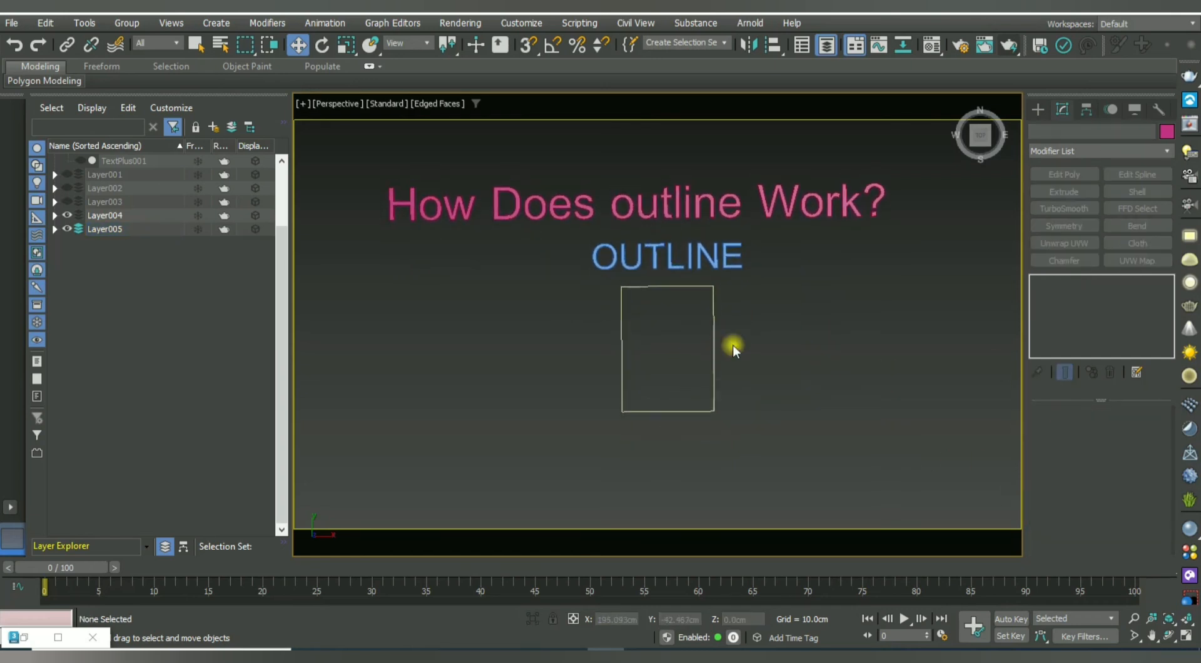
Convert the rectangle under the OUTLINE label to an Editable Spline.
click(700, 369)
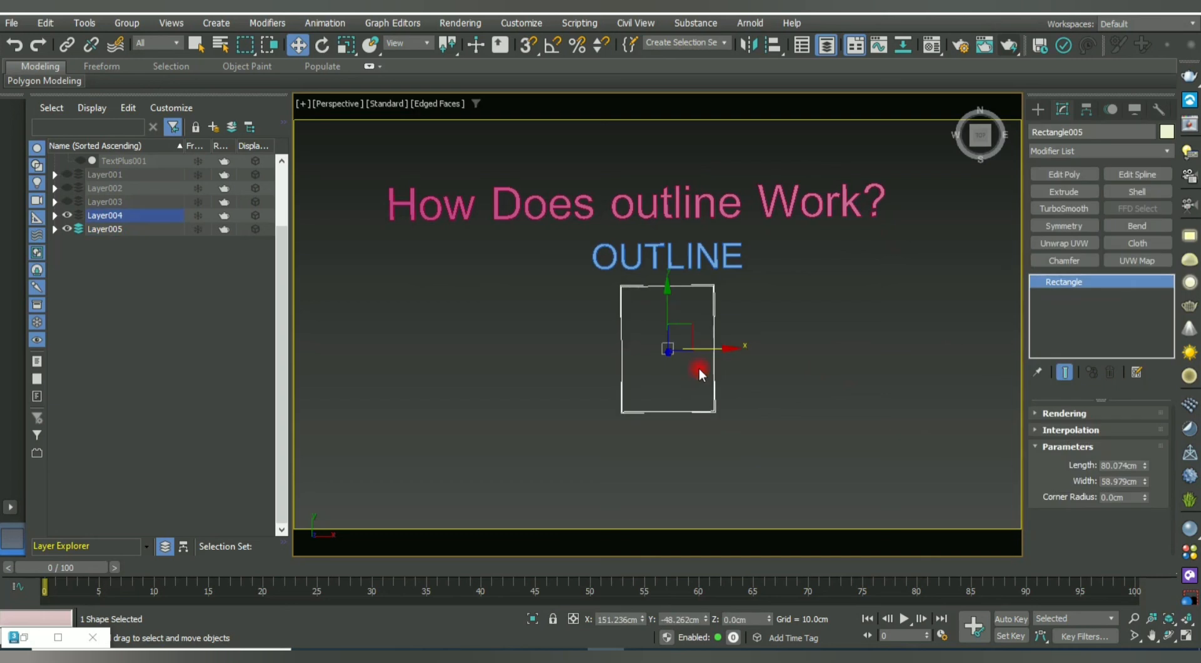
right_click(636, 383)
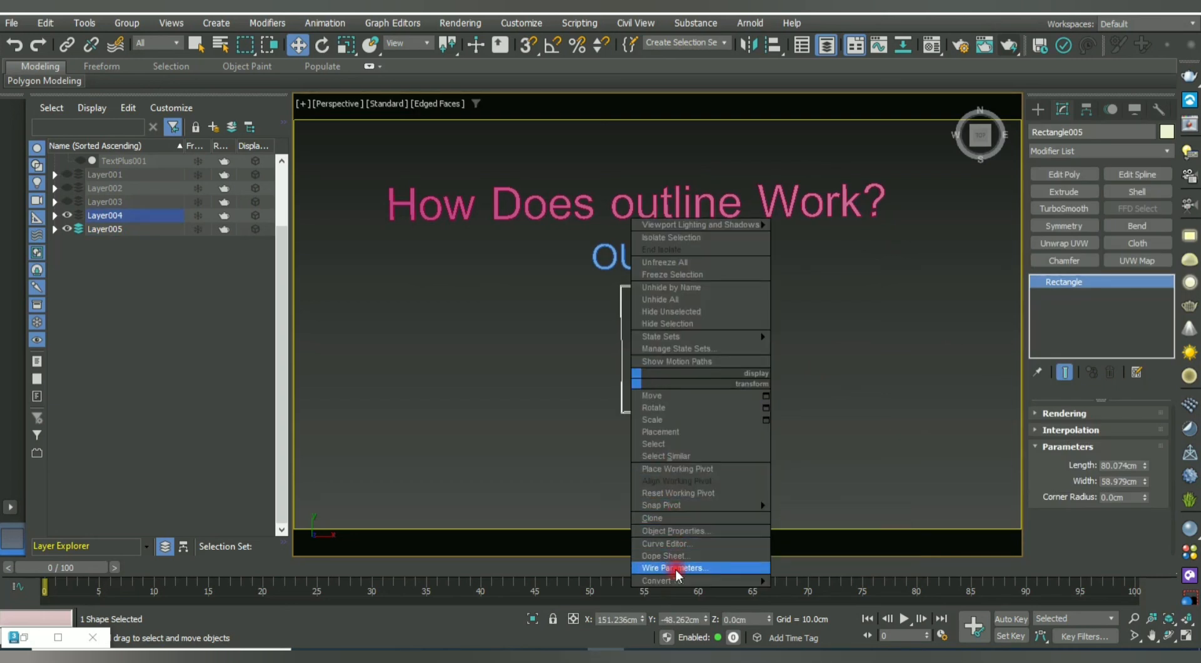
mouse_move(685, 580)
click(853, 577)
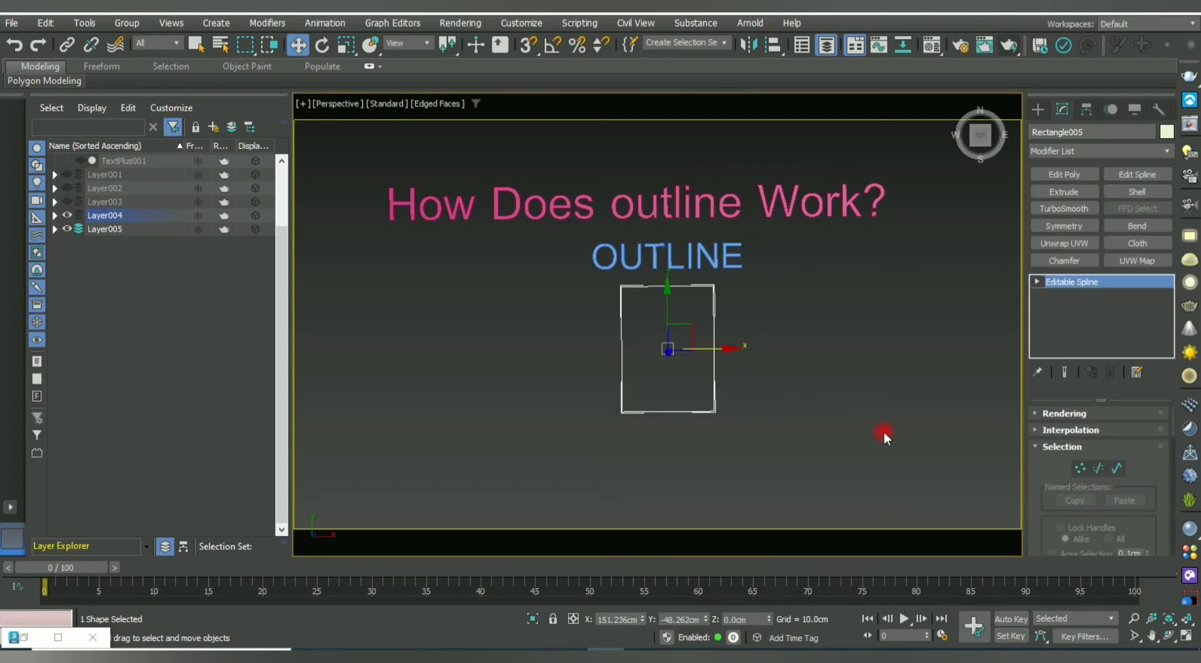
Step through the Spline, Segment and Vertex sub-object levels of the new editable spline.
click(1109, 470)
drag(528, 226, 867, 489)
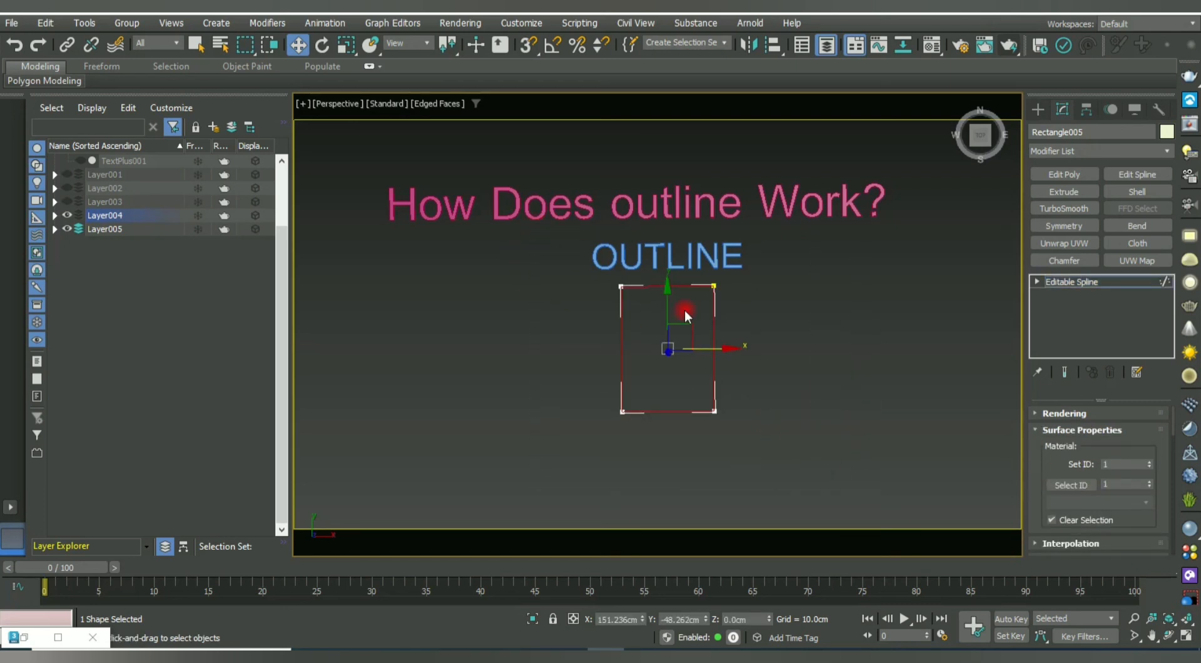
scroll(688, 313, up, 3)
click(1037, 281)
click(1075, 309)
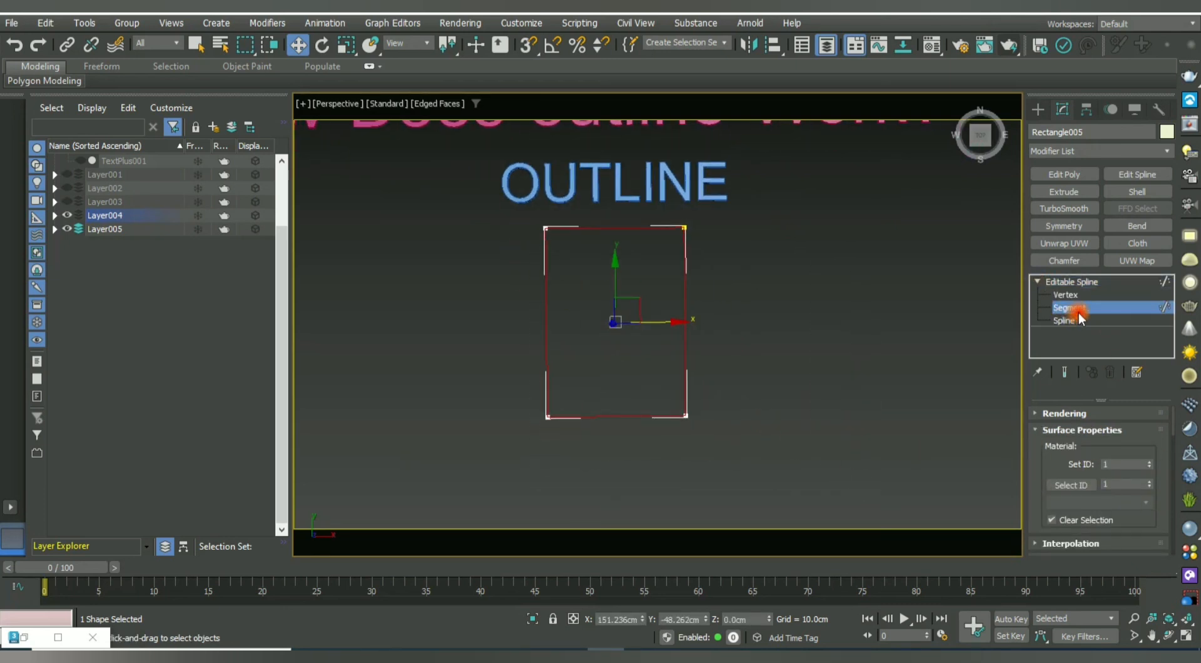
click(727, 314)
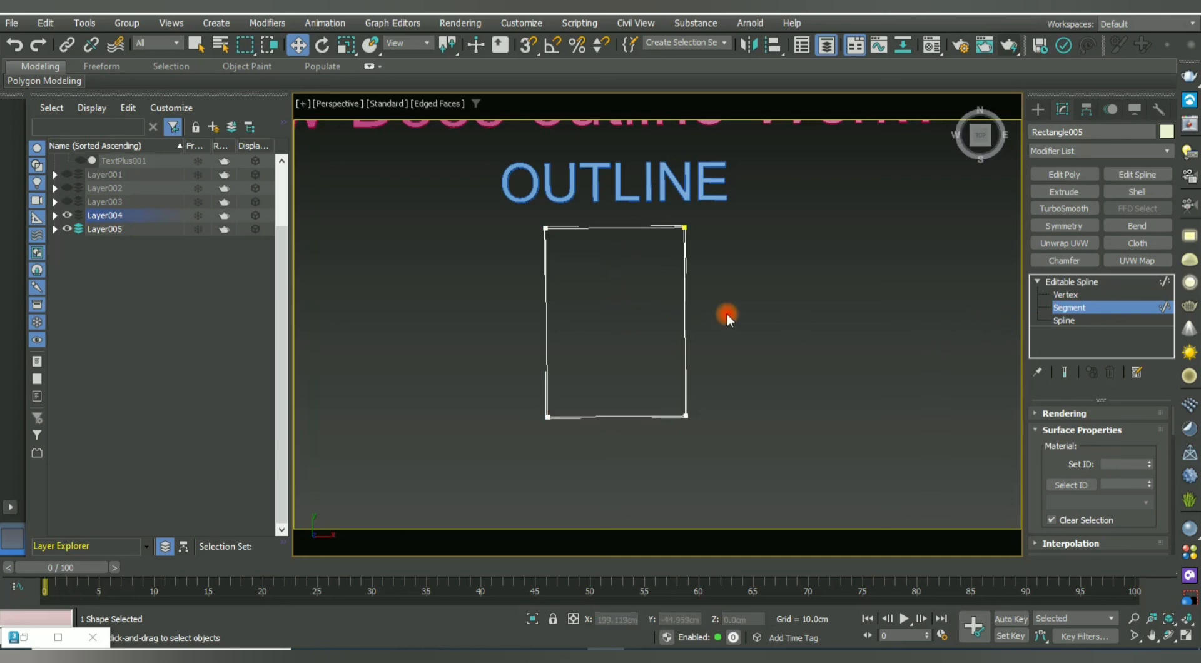
click(1065, 295)
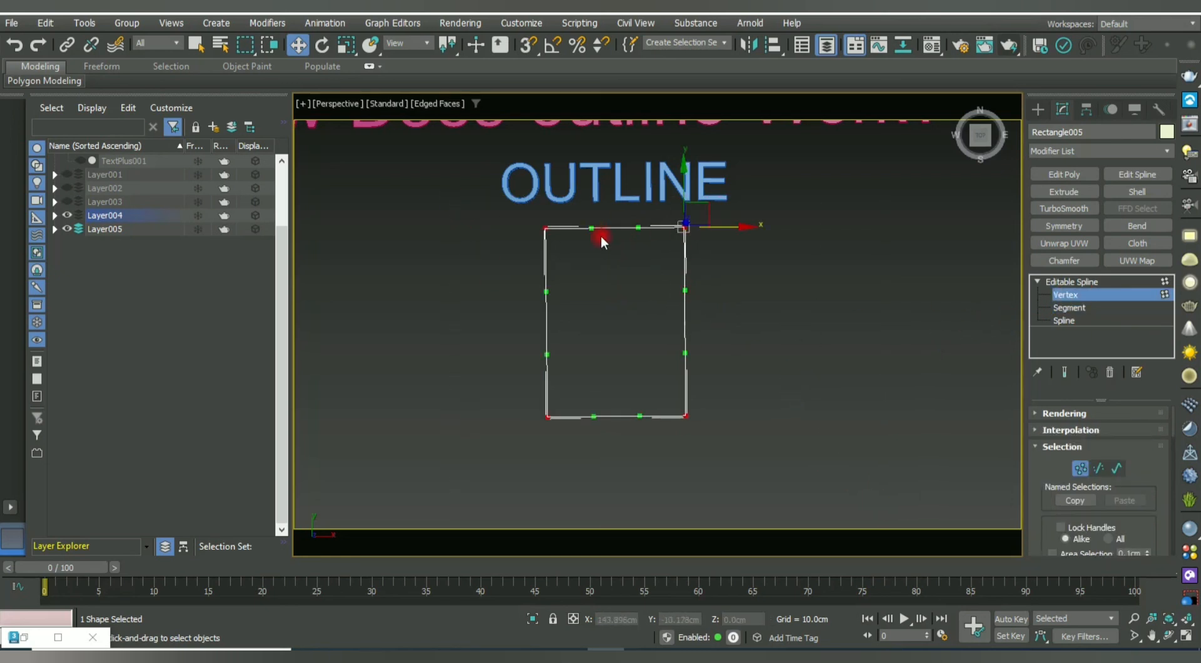
click(1065, 307)
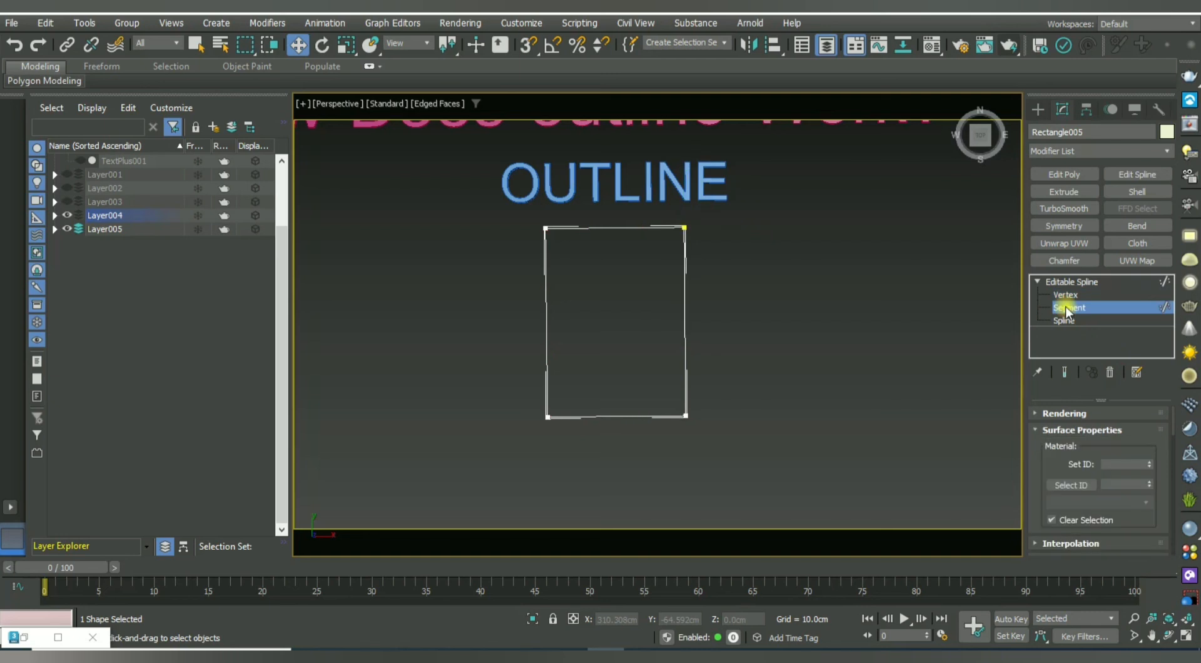
Select all four rectangle segments and scroll the Modify panel to the Geometry tools.
drag(741, 423, 795, 467)
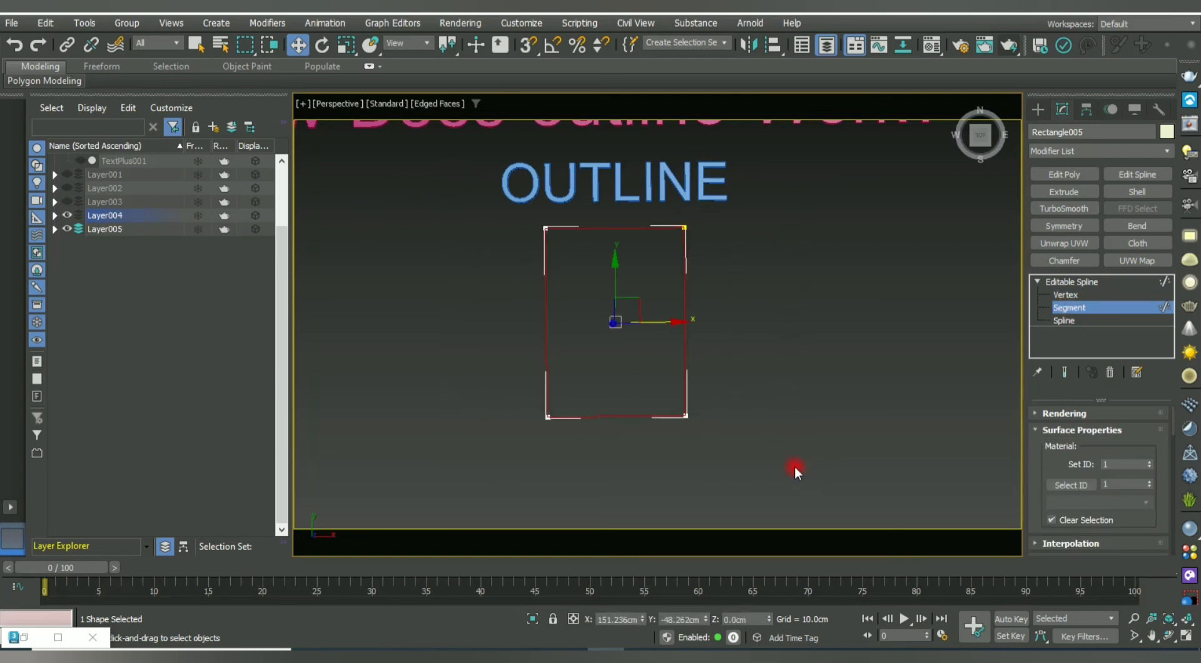
drag(1038, 494, 1026, 246)
drag(1048, 498, 1057, 194)
drag(1035, 509, 1040, 279)
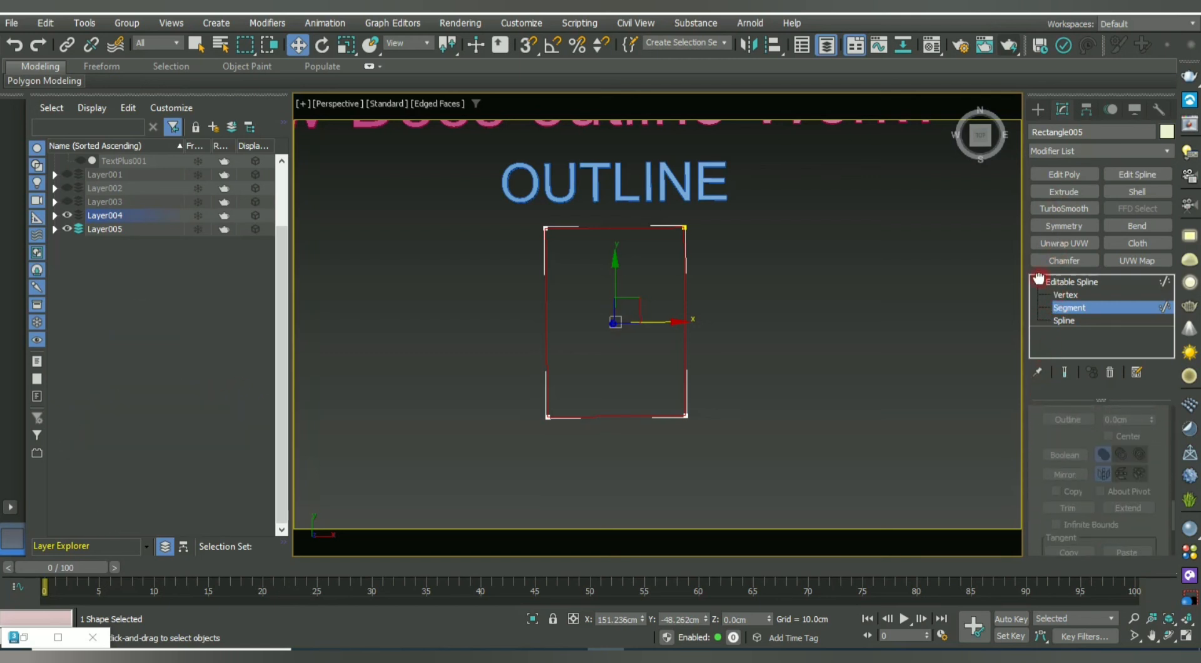
mouse_move(1052, 478)
mouse_down()
mouse_move(1040, 263)
mouse_move(1053, 429)
mouse_move(1038, 492)
mouse_up()
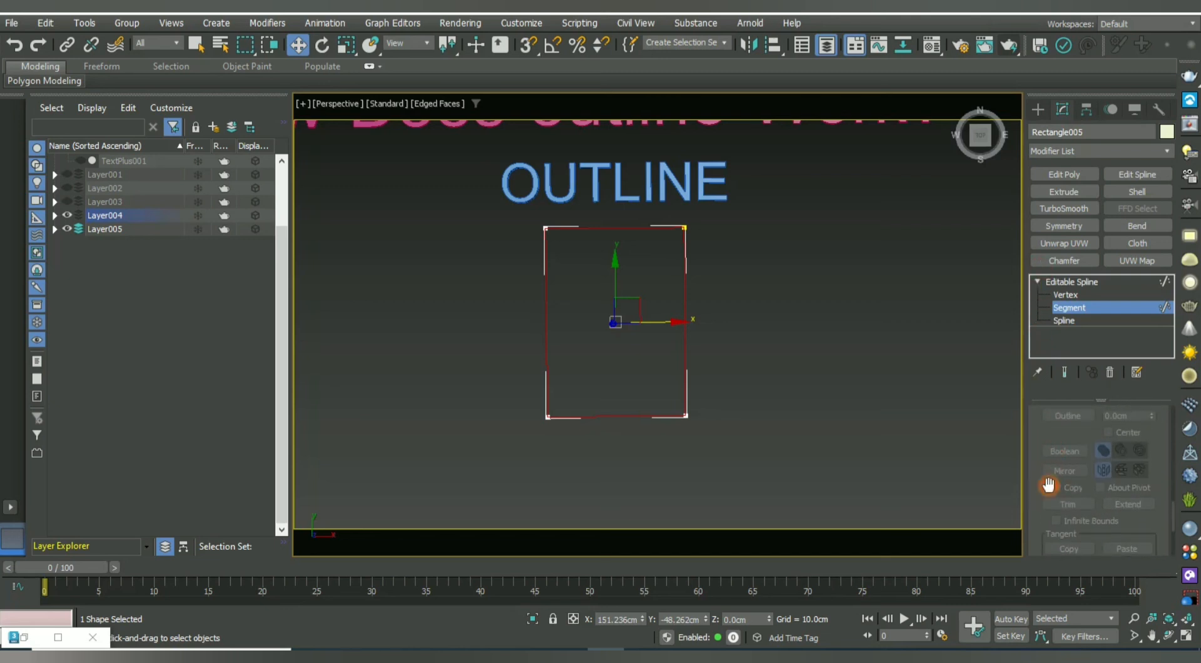
drag(1037, 448, 1068, 628)
click(1128, 507)
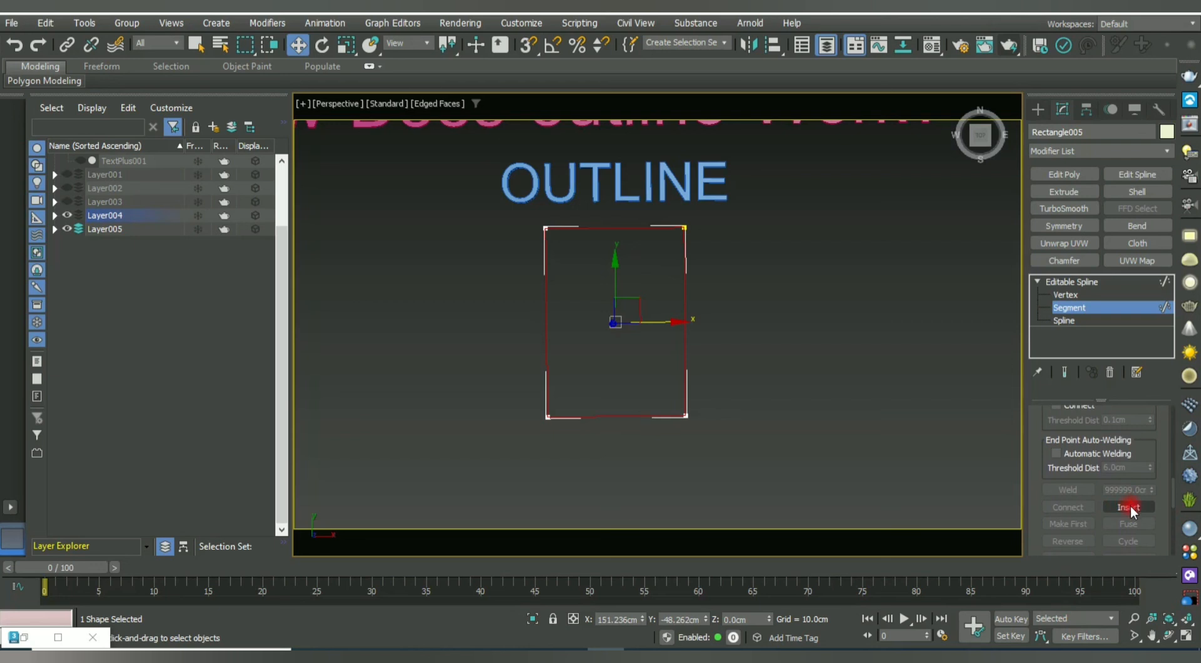
Cancel the vertex insertion and select the rectangle's whole spline at Spline level.
click(1079, 344)
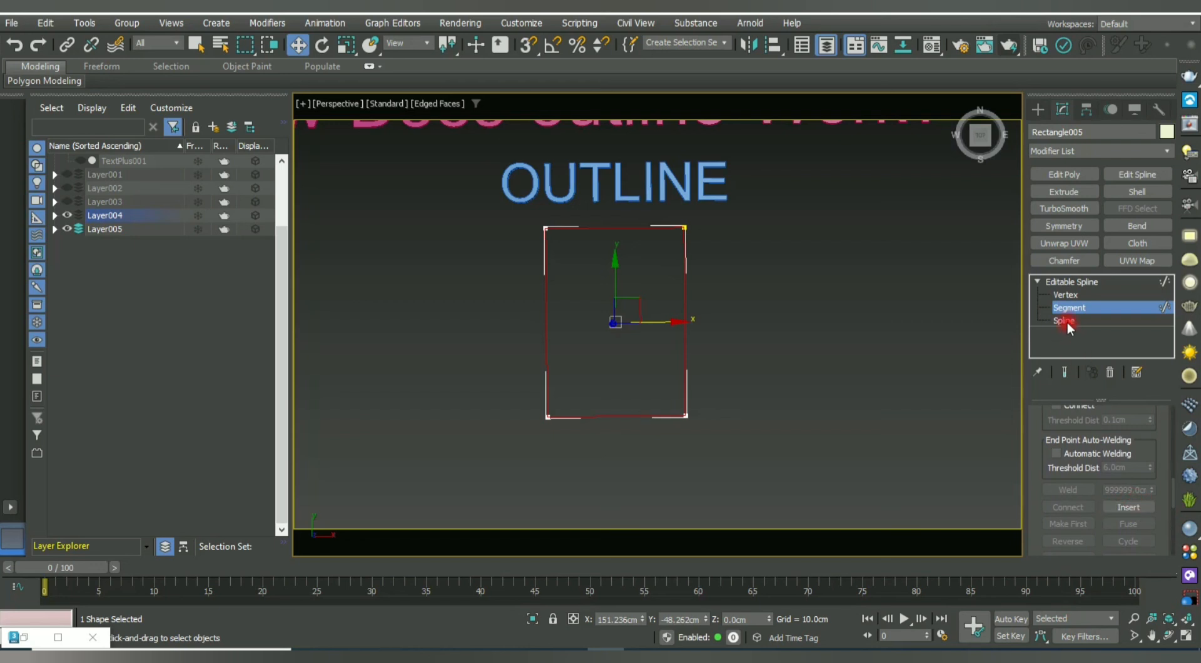
click(1065, 321)
click(457, 178)
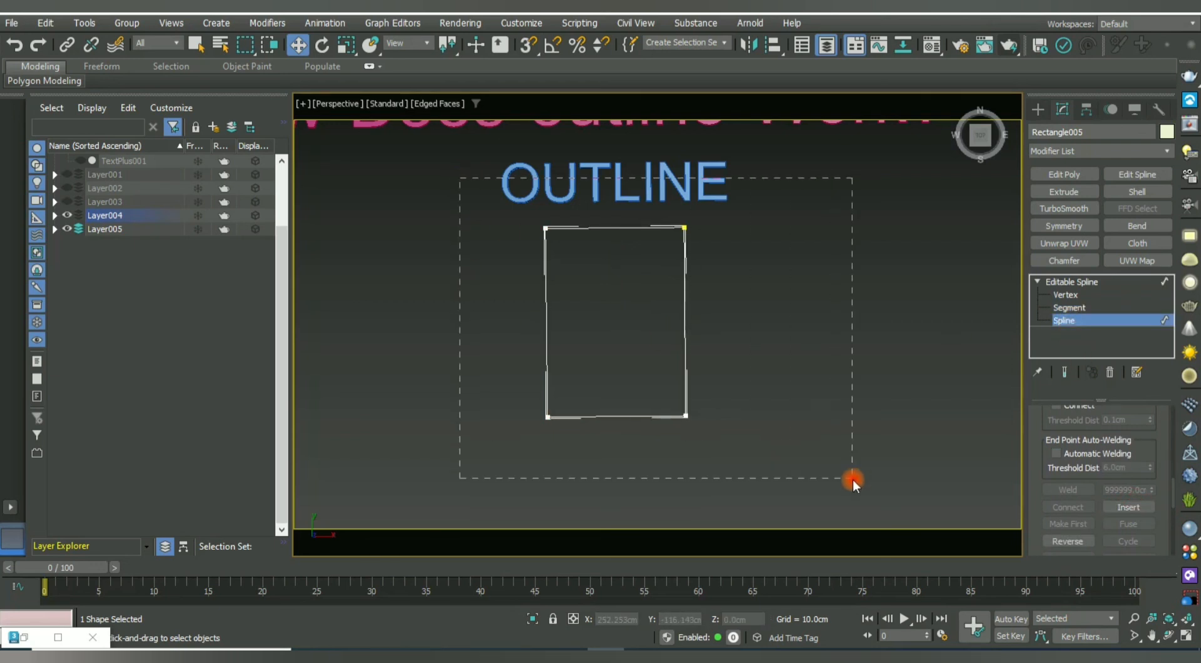
drag(854, 478, 854, 480)
drag(1052, 526, 1053, 370)
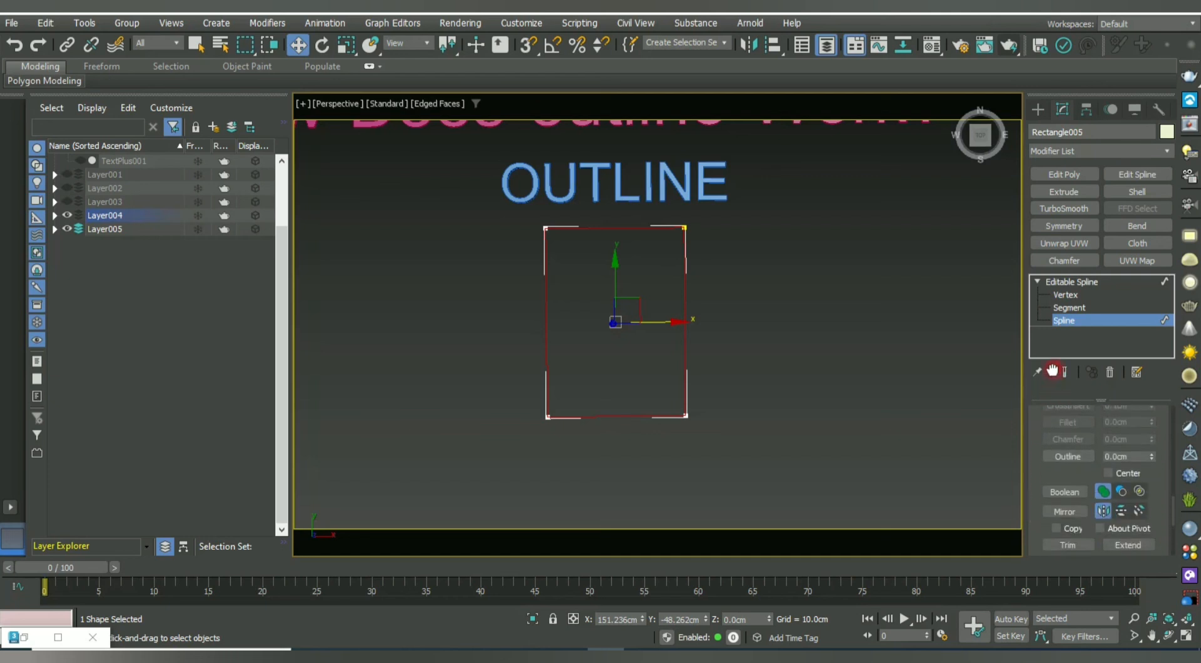
Outline the rectangle spline twice to create nested concentric copies, then exit sub-object editing.
click(1068, 456)
drag(683, 224, 693, 212)
click(747, 291)
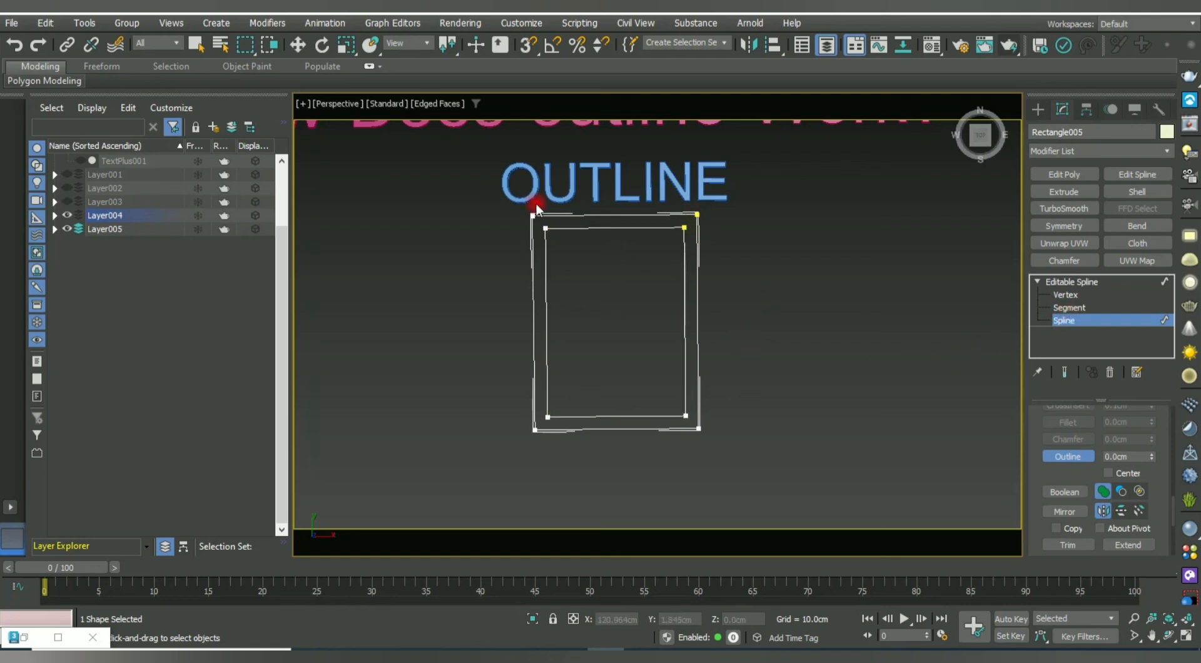
drag(671, 225, 729, 247)
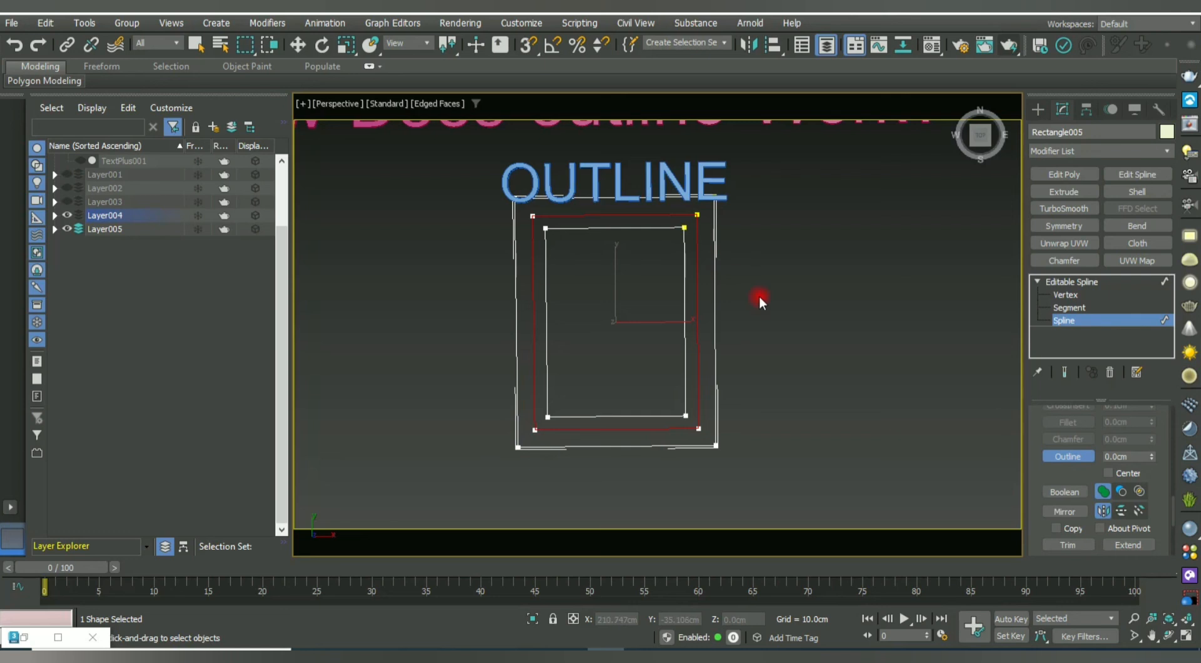
click(759, 295)
scroll(678, 367, down, 4)
scroll(662, 373, up, 5)
drag(661, 369, 684, 359)
click(688, 374)
click(1087, 320)
Move the nested rectangles to the right and pan so the whole title shows.
middle_drag(740, 382, 697, 332)
drag(568, 334, 870, 360)
click(809, 378)
middle_drag(788, 390, 699, 386)
drag(895, 485, 772, 425)
scroll(619, 381, down, 3)
middle_drag(580, 343, 656, 356)
click(694, 369)
middle_drag(759, 336, 694, 348)
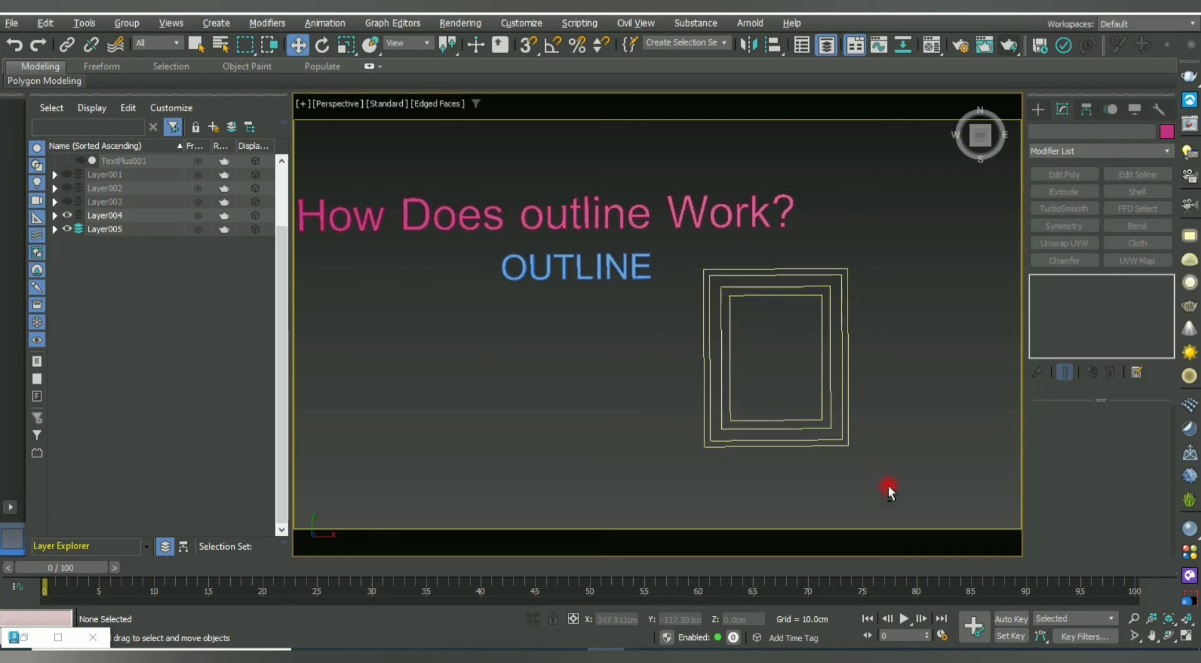
Move the nested rectangles left and down so they sit beneath the OUTLINE label.
alt+middle_drag(911, 496, 683, 365)
scroll(683, 364, up, 2)
drag(924, 430, 773, 442)
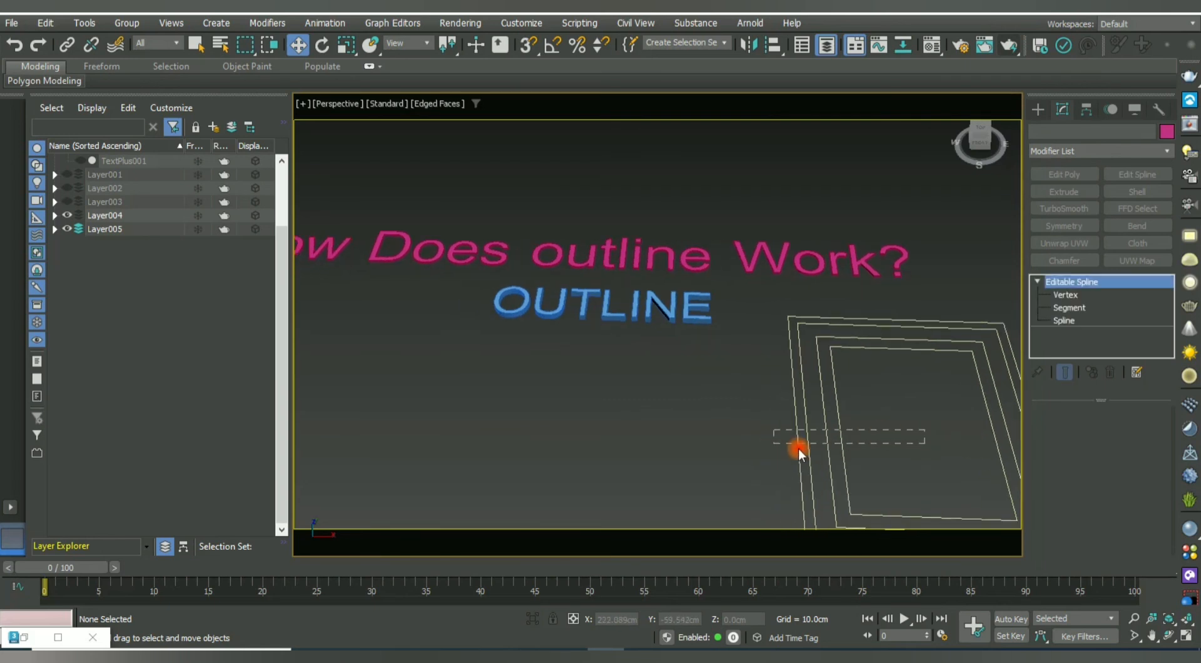
scroll(798, 448, down, 2)
drag(907, 399, 700, 434)
alt+middle_drag(741, 392, 775, 426)
click(775, 422)
click(670, 303)
drag(672, 340, 670, 367)
Hide Layer004 so only the pink 'How Does outline Work?' title remains.
middle_drag(751, 399, 762, 333)
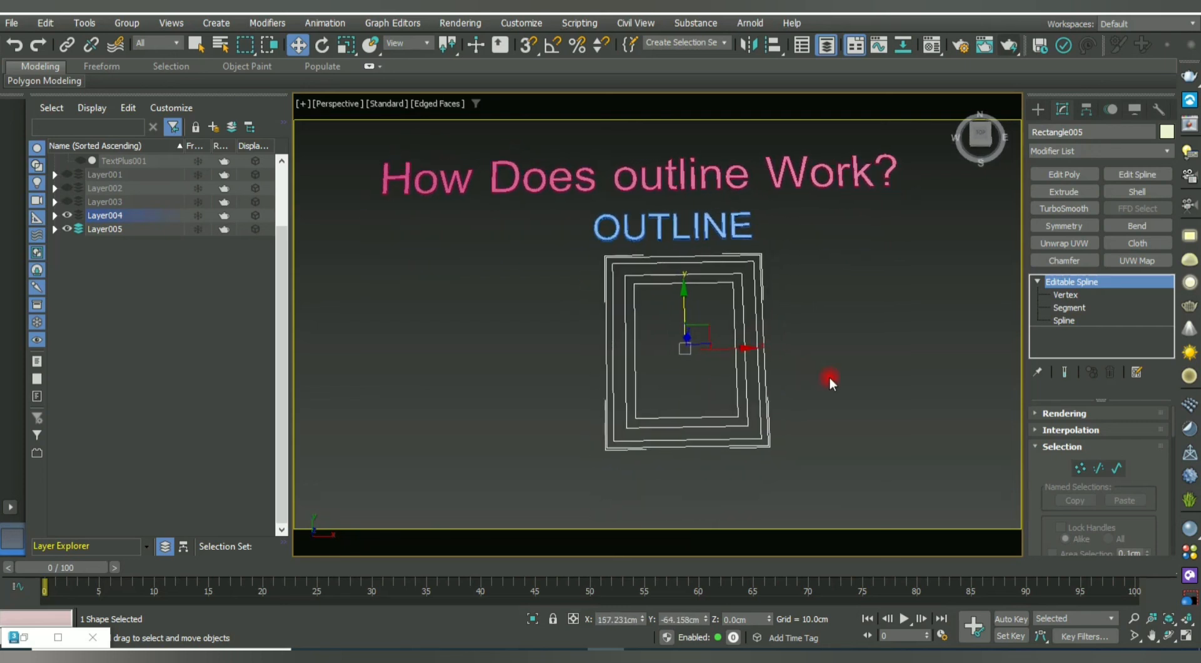
middle_drag(829, 378, 809, 384)
click(827, 414)
click(66, 216)
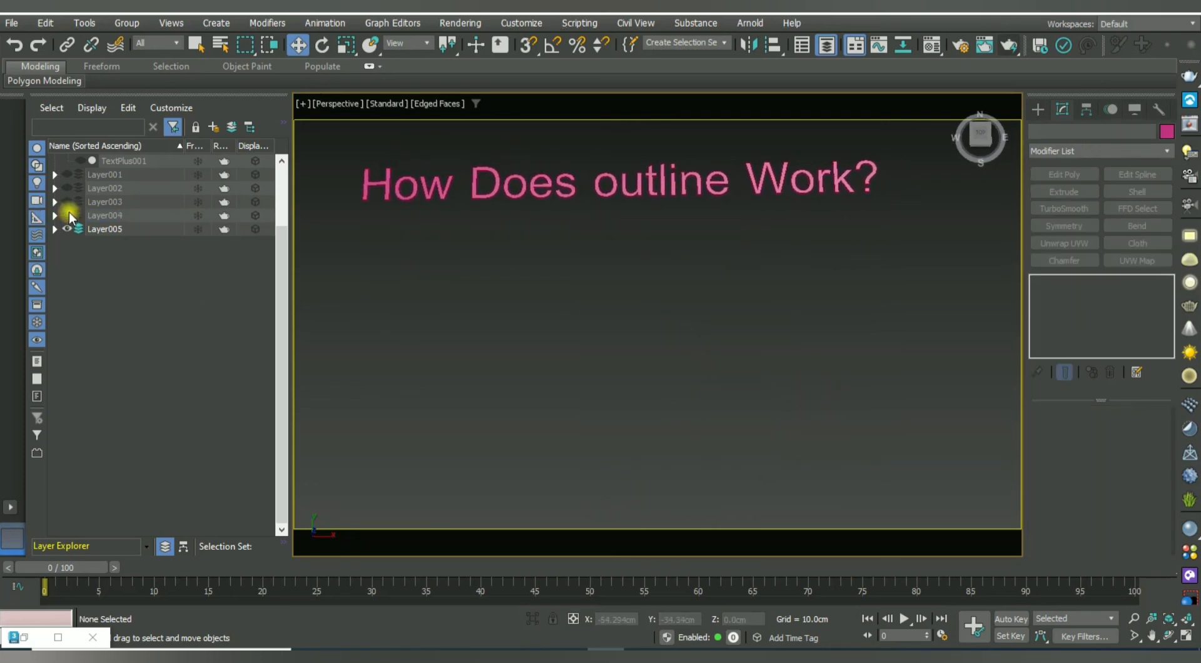
Make Layer001 through Layer005 visible again in the Layer Explorer.
click(66, 174)
click(66, 188)
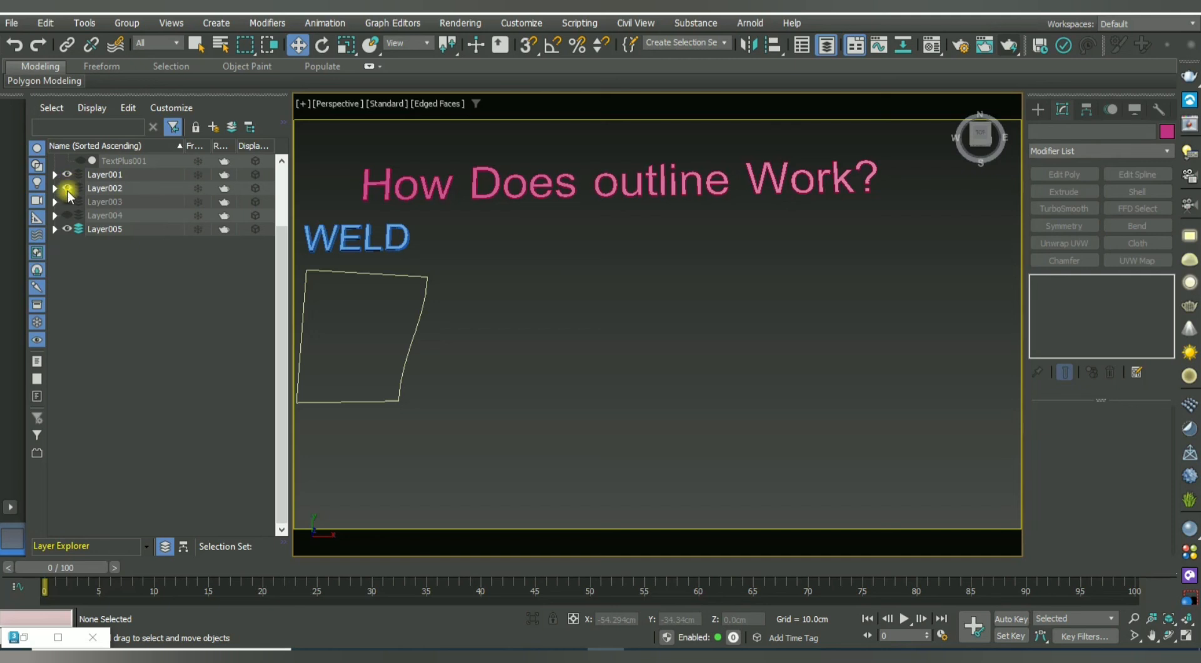
click(66, 202)
click(67, 216)
click(67, 229)
scroll(743, 335, down, 3)
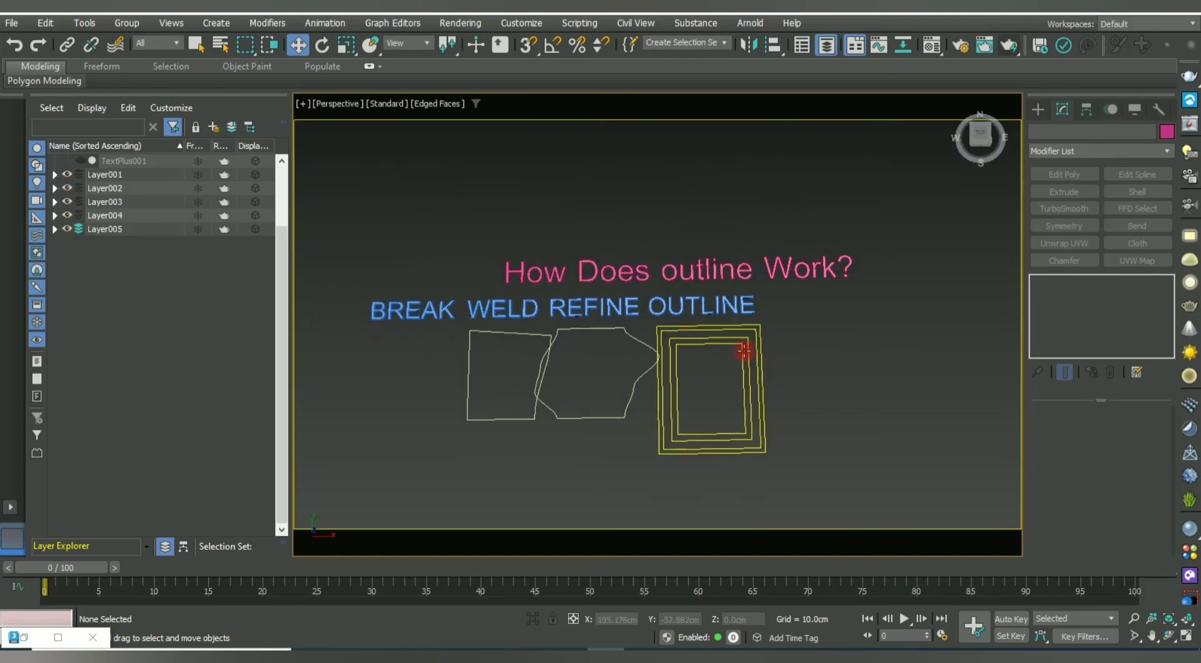
scroll(407, 318, up, 3)
Check the BREAK, WELD and REFINE labels and frame all four demos in the view.
middle_drag(406, 317, 468, 304)
click(468, 305)
click(619, 294)
click(761, 299)
middle_drag(704, 347, 506, 327)
click(740, 274)
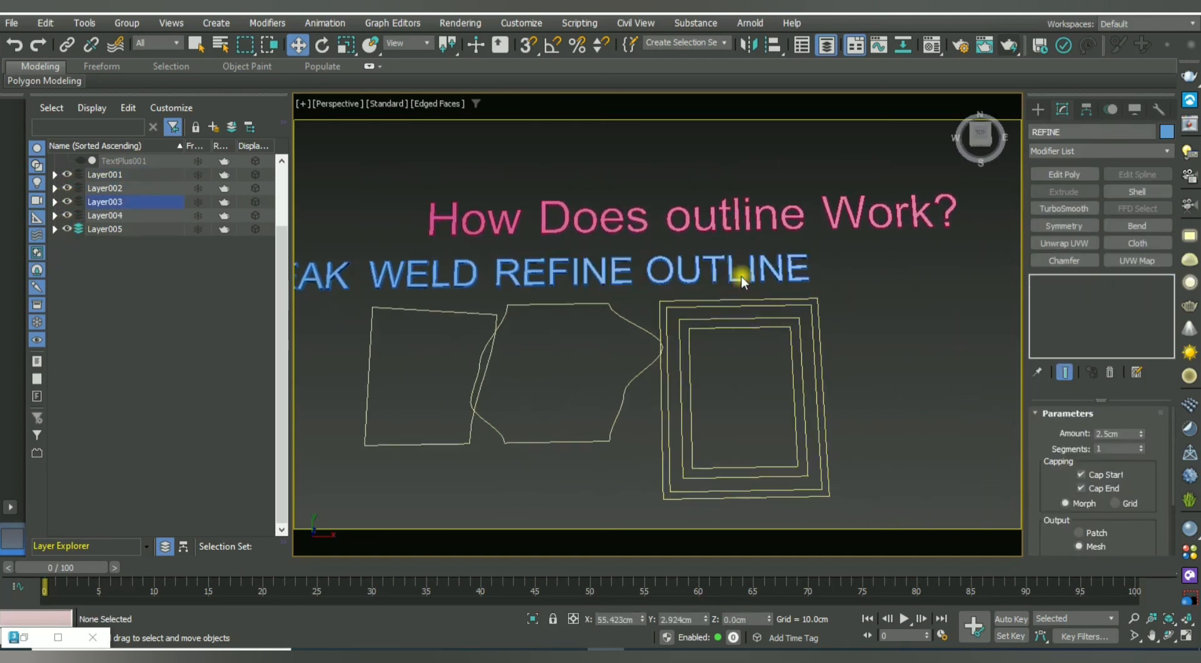
scroll(744, 278, down, 4)
middle_drag(803, 298, 742, 294)
scroll(625, 266, up, 2)
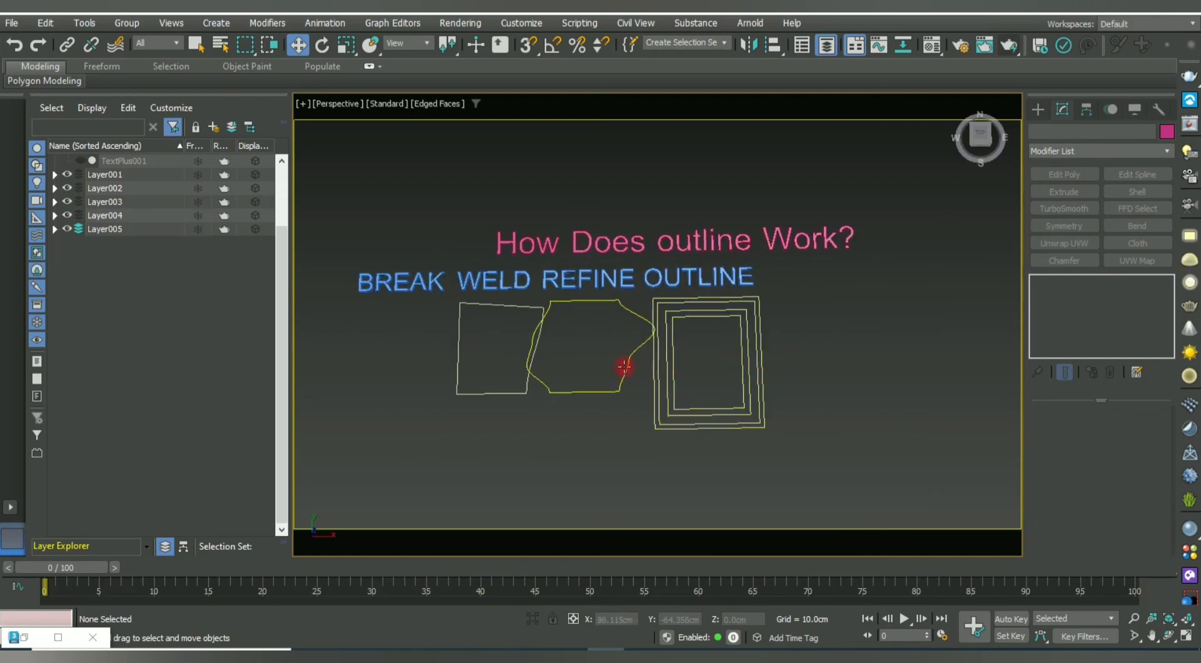
middle_drag(725, 388, 676, 367)
scroll(678, 373, up, 2)
middle_drag(649, 329, 721, 355)
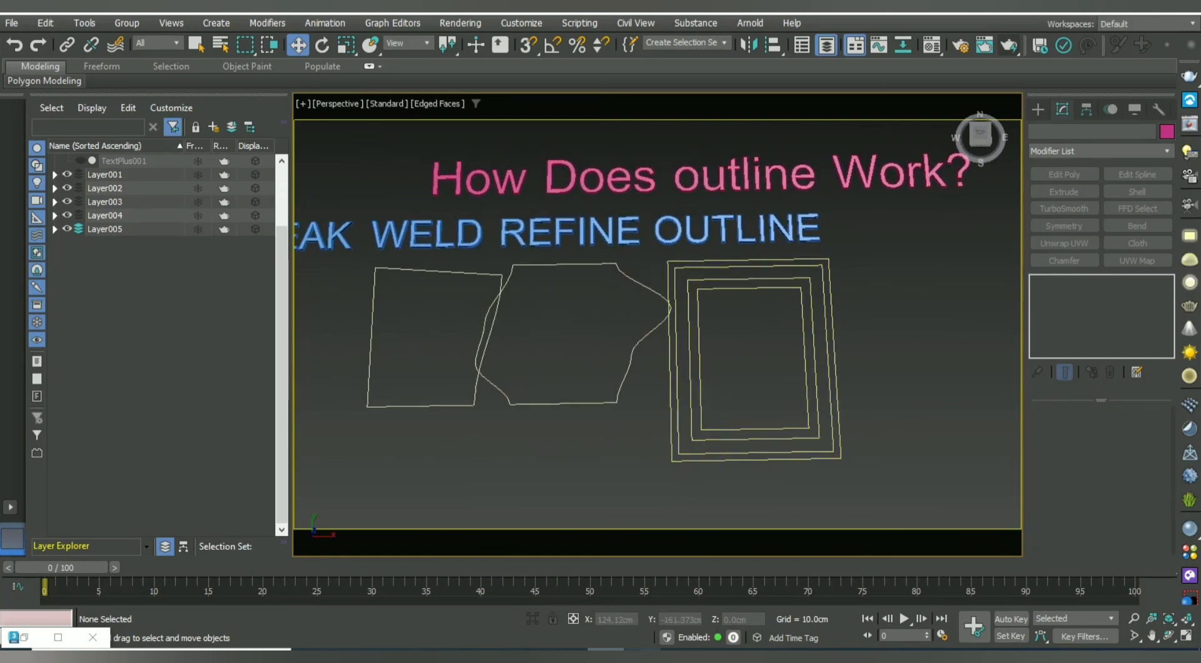